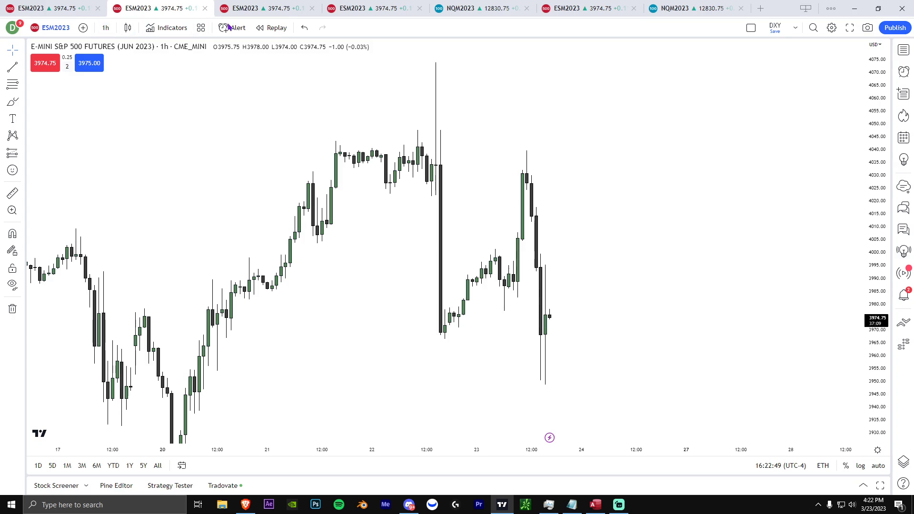
Step: Start a bar replay of the 1-hour ESM2023 chart from about 06:00 on Wed 22 Mar '23
{"action": "left_click", "coordinate": [265, 29]}
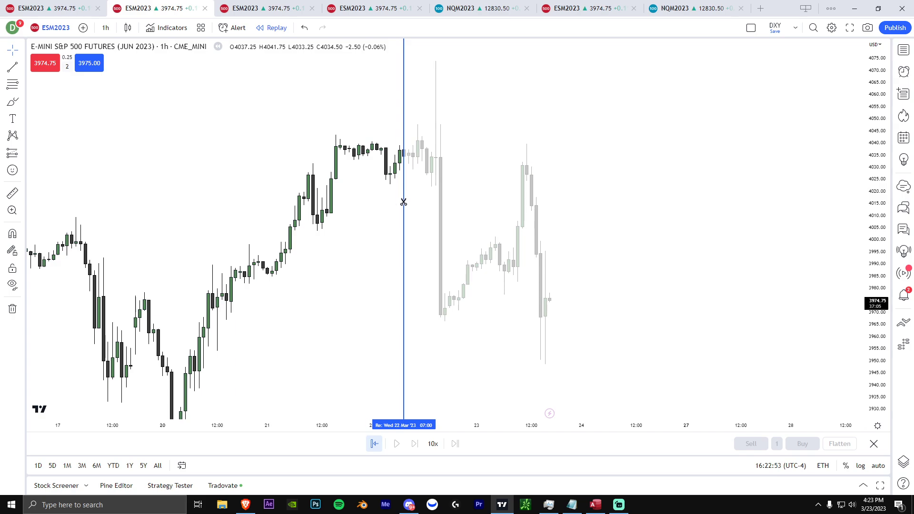
{"action": "left_click", "coordinate": [399, 201]}
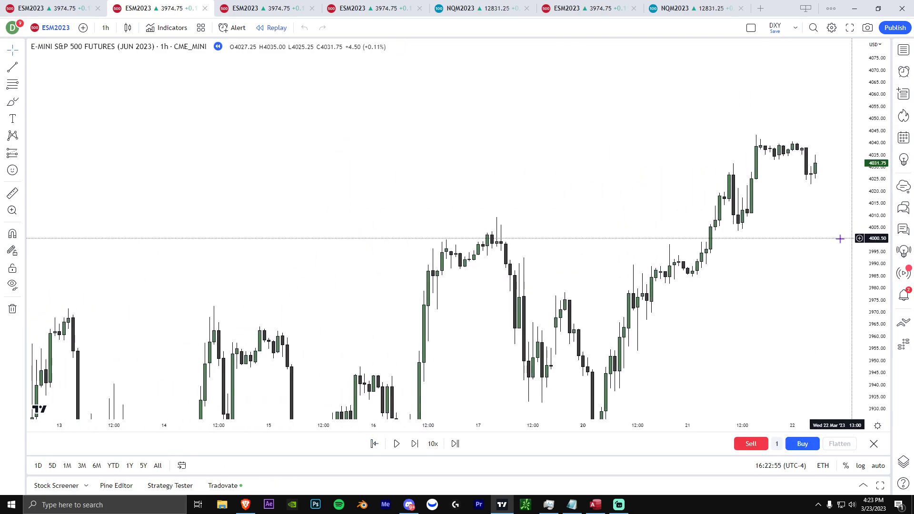
{"action": "scroll", "coordinate": [844, 282], "scroll_direction": "up", "scroll_amount": 6}
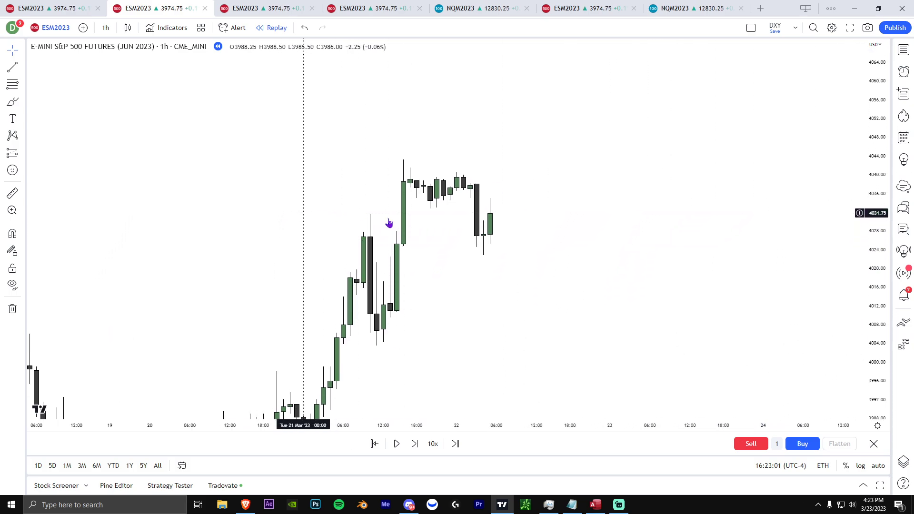
{"action": "scroll", "coordinate": [419, 247], "scroll_direction": "down", "scroll_amount": 1}
{"action": "left_click_drag", "start_coordinate": [598, 285], "coordinate": [611, 269]}
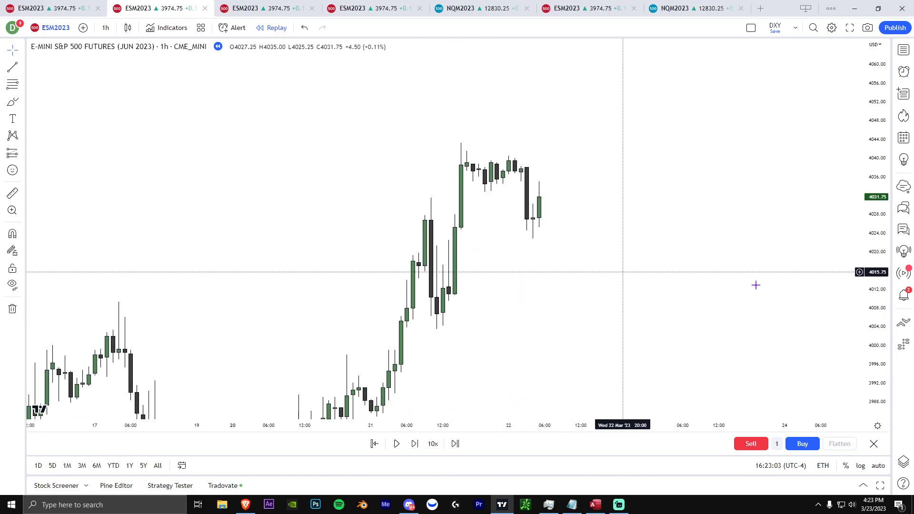
{"action": "scroll", "coordinate": [370, 238], "scroll_direction": "up", "scroll_amount": 1}
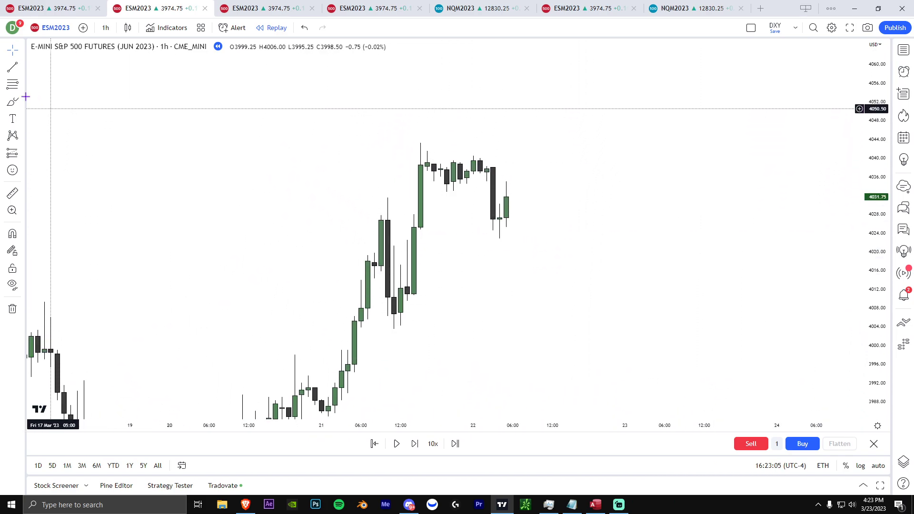
Step: Draw a rectangle zone from 12:00 on 21 Mar past the last candle, between about 4024.75 and 4022.75
{"action": "left_click", "coordinate": [23, 120]}
{"action": "left_click", "coordinate": [22, 105]}
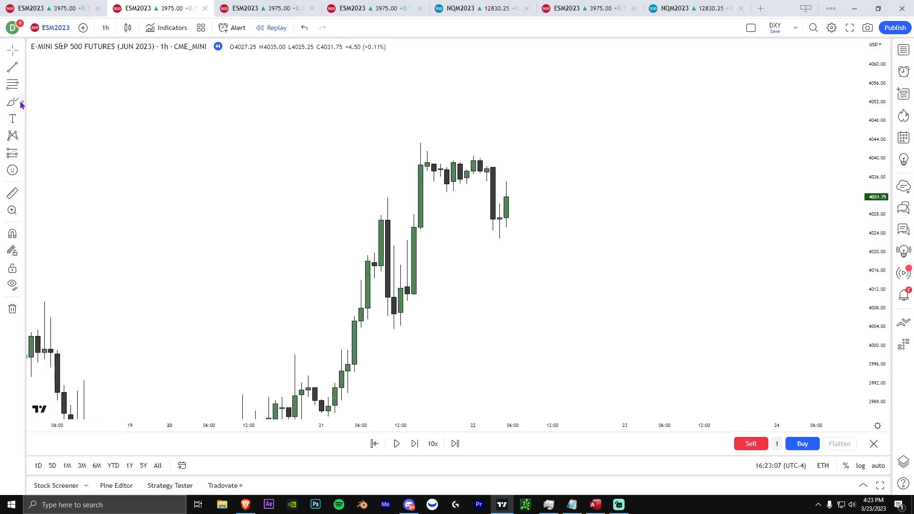
{"action": "left_click", "coordinate": [52, 139]}
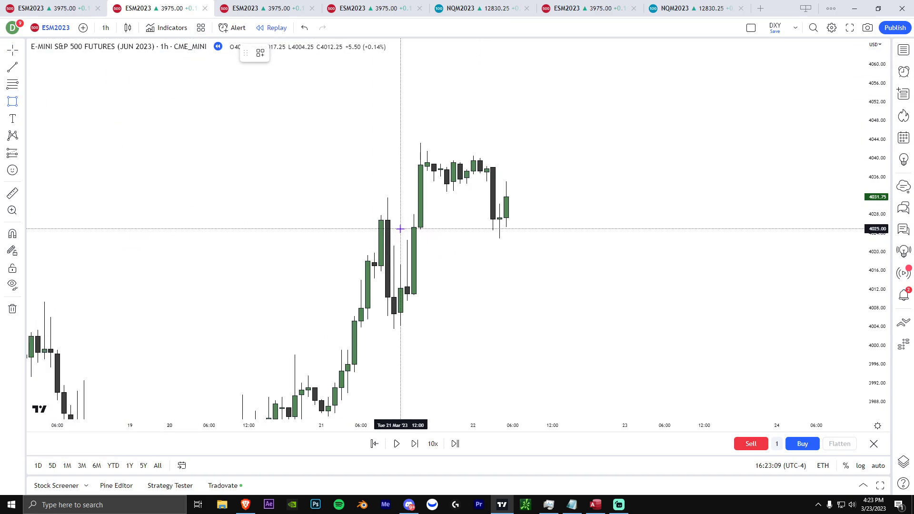
{"action": "left_click_drag", "start_coordinate": [402, 229], "coordinate": [640, 239]}
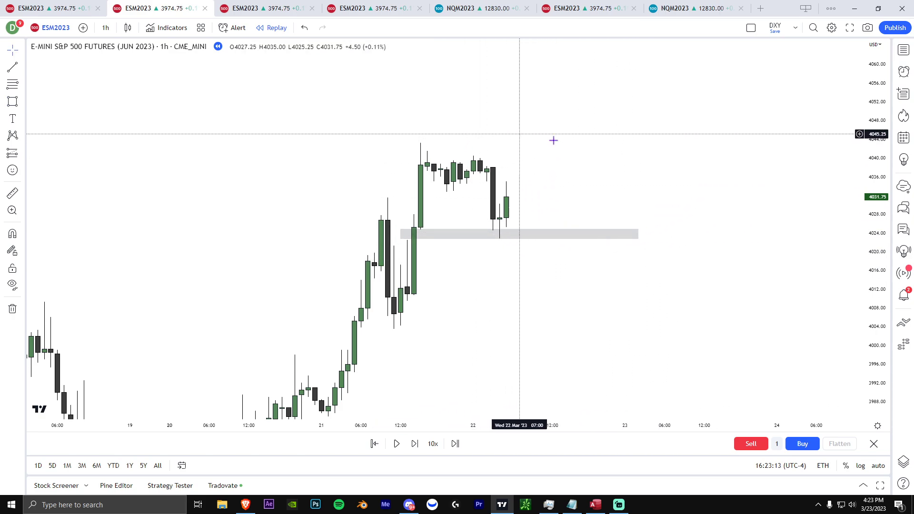
Step: Mark the two recent highs with 1px horizontal trend lines at 4040.75 and 4043.25, both ending at 18:00 on 22 Mar
{"action": "mouse_move", "coordinate": [587, 265]}
{"action": "left_mouse_down"}
{"action": "mouse_move", "coordinate": [585, 234]}
{"action": "mouse_move", "coordinate": [578, 261]}
{"action": "left_mouse_up"}
{"action": "left_click_drag", "start_coordinate": [729, 240], "coordinate": [710, 245]}
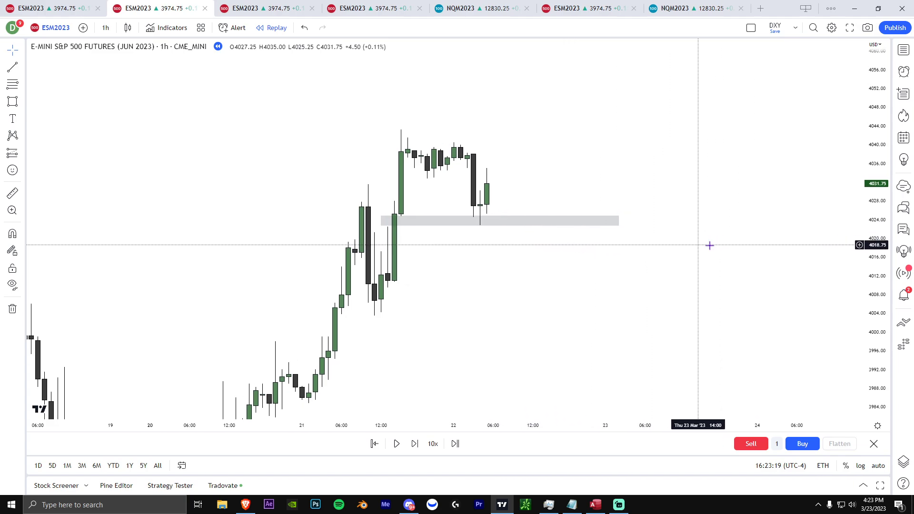
{"action": "left_click_drag", "start_coordinate": [870, 214], "coordinate": [819, 124]}
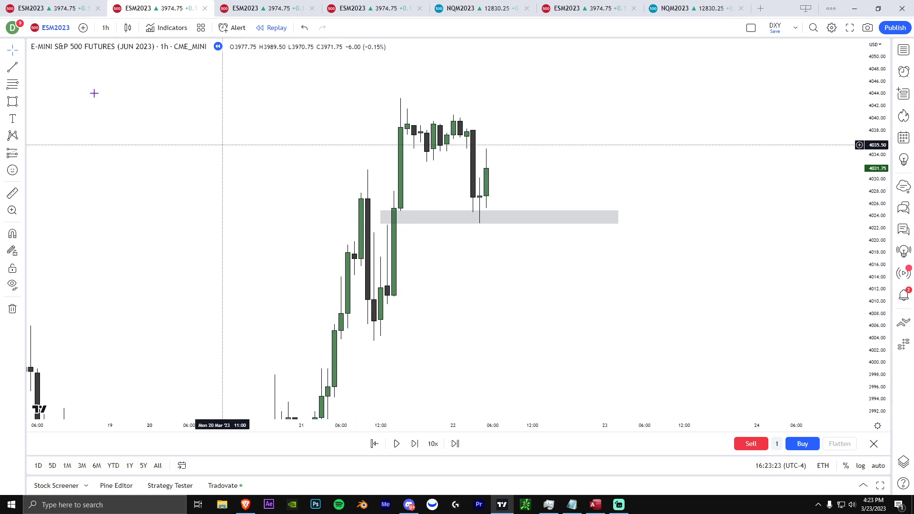
{"action": "left_click", "coordinate": [13, 67]}
{"action": "left_click_drag", "start_coordinate": [453, 114], "coordinate": [566, 113]}
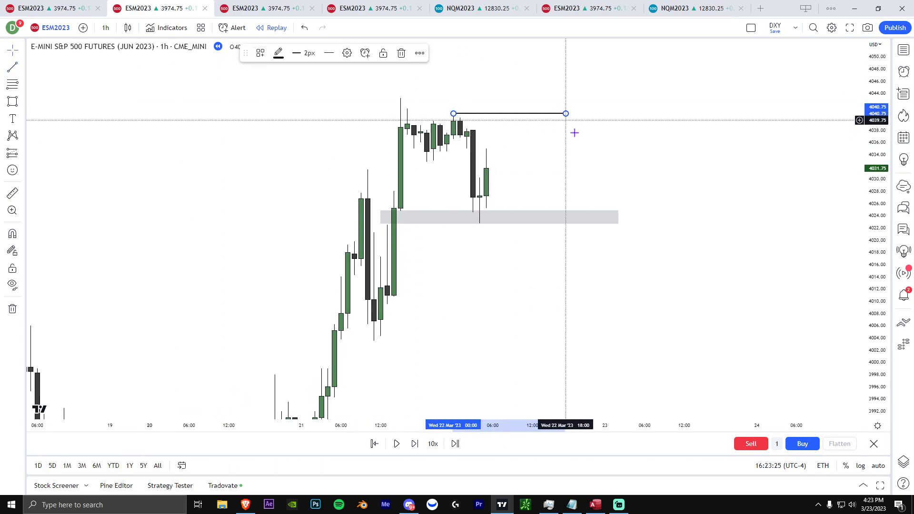
{"action": "left_click", "coordinate": [297, 54]}
{"action": "left_click", "coordinate": [304, 73]}
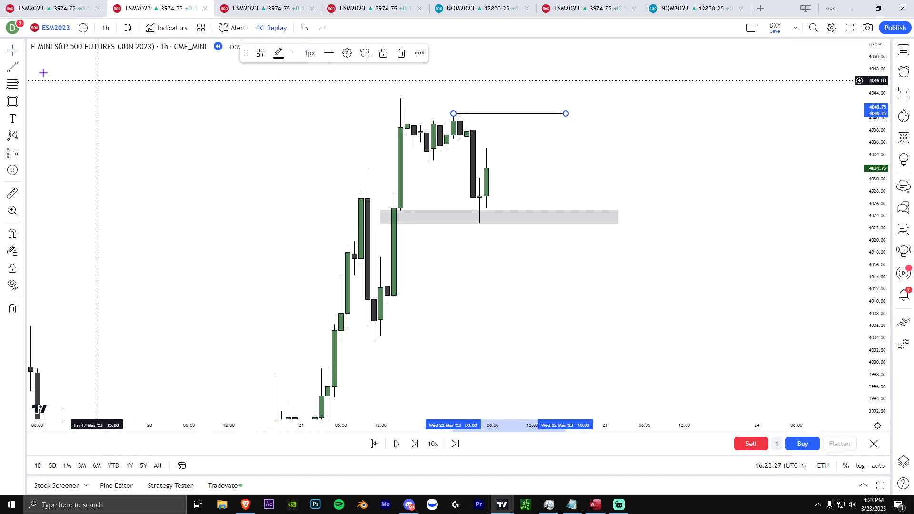
{"action": "left_click", "coordinate": [13, 67]}
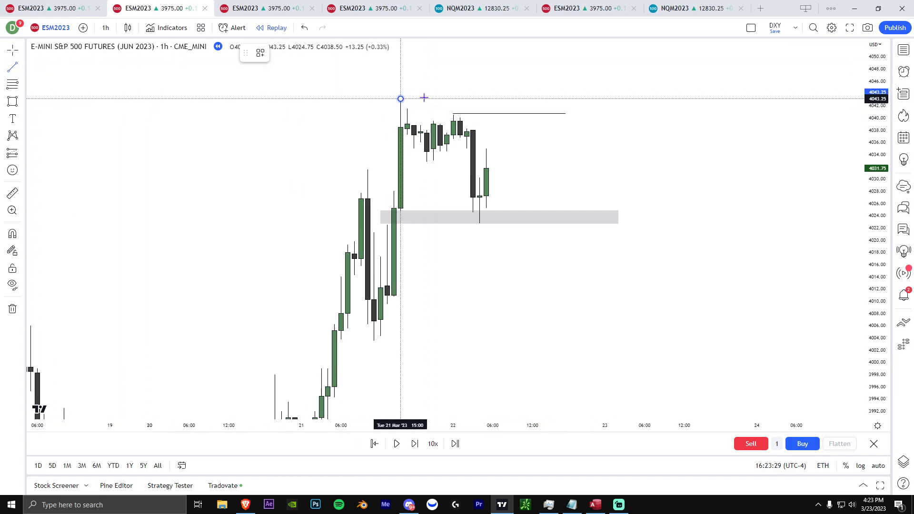
{"action": "left_click", "coordinate": [599, 115]}
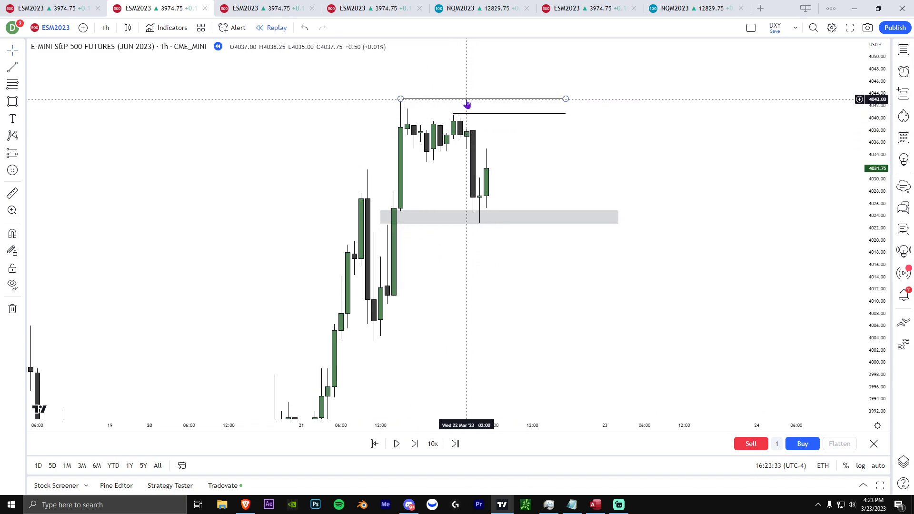
Step: Switch the chart from the hourly to the 1-minute timeframe
{"action": "left_click_drag", "start_coordinate": [870, 213], "coordinate": [869, 242]}
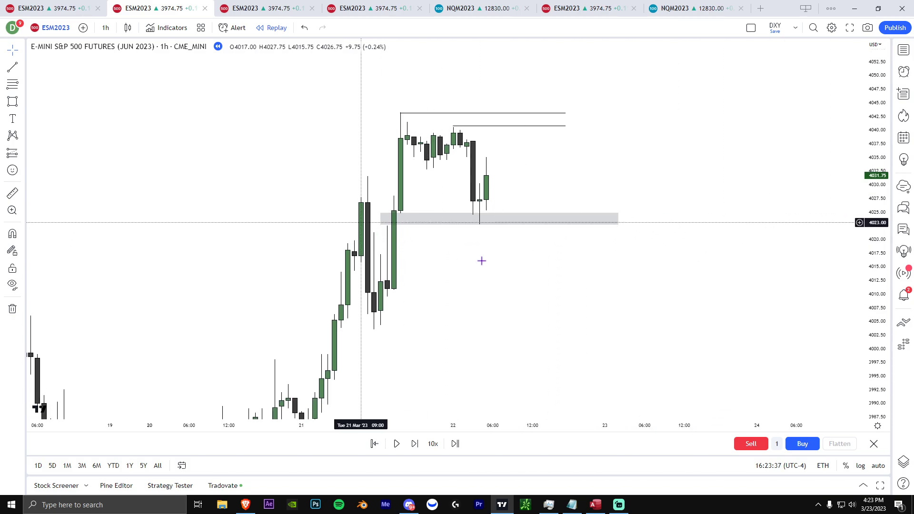
{"action": "scroll", "coordinate": [456, 251], "scroll_direction": "down", "scroll_amount": 2}
{"action": "left_click_drag", "start_coordinate": [876, 296], "coordinate": [876, 263]}
{"action": "scroll", "coordinate": [692, 251], "scroll_direction": "up", "scroll_amount": 1}
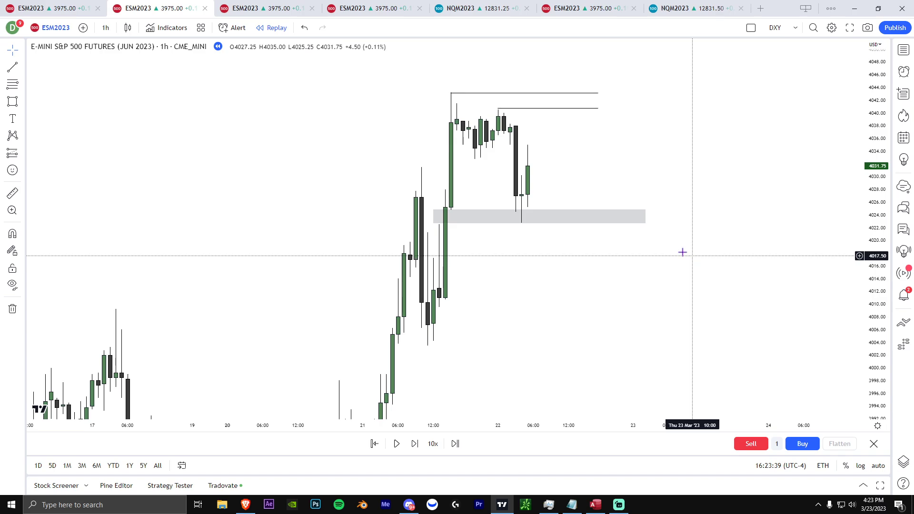
{"action": "left_click_drag", "start_coordinate": [533, 248], "coordinate": [504, 259]}
{"action": "scroll", "coordinate": [504, 259], "scroll_direction": "up", "scroll_amount": 1}
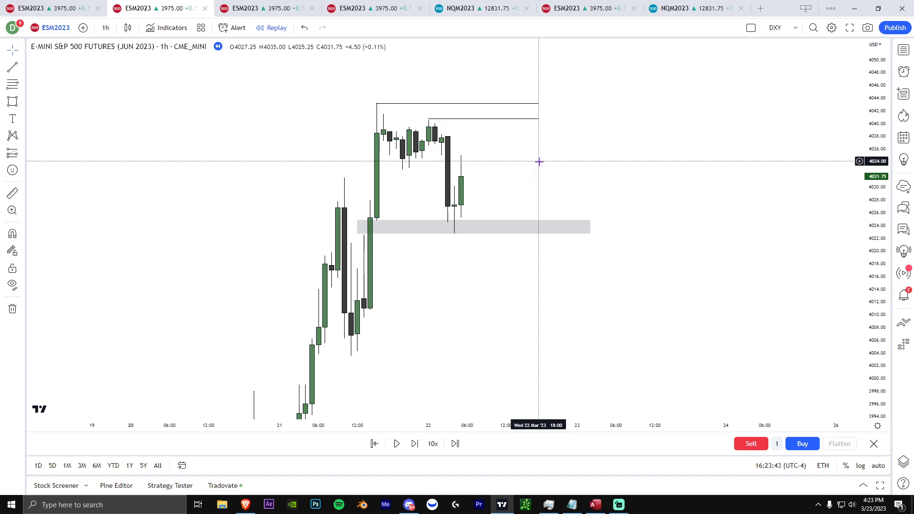
{"action": "scroll", "coordinate": [536, 162], "scroll_direction": "up", "scroll_amount": 1}
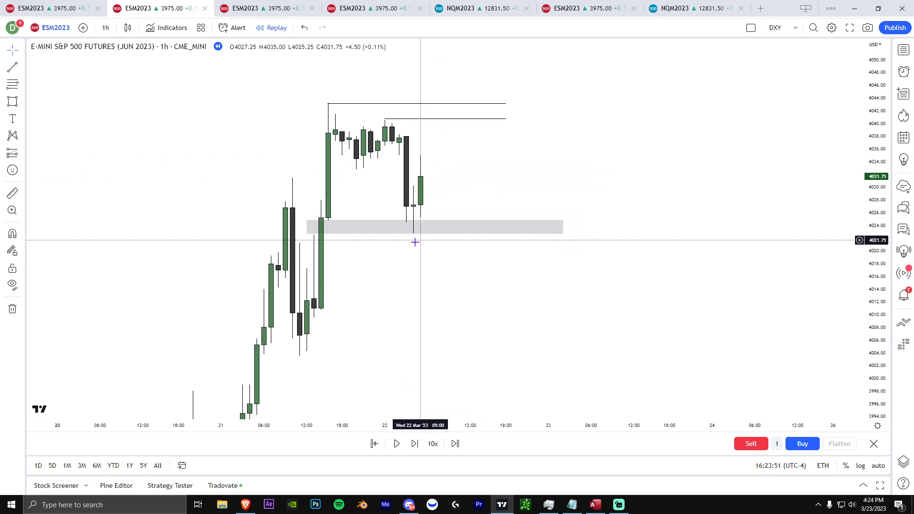
{"action": "left_click", "coordinate": [109, 29]}
{"action": "left_click", "coordinate": [117, 158]}
{"action": "scroll", "coordinate": [514, 200], "scroll_direction": "down", "scroll_amount": 6}
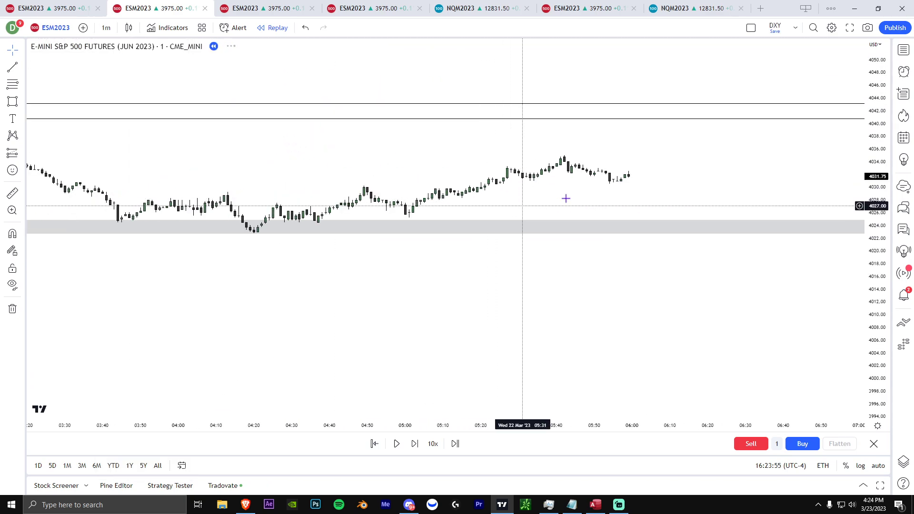
Step: Reset the chart's scaling, play the replay forward to about 06:23 and pause it
{"action": "right_click", "coordinate": [565, 198]}
{"action": "left_click", "coordinate": [612, 209]}
{"action": "scroll", "coordinate": [771, 300], "scroll_direction": "down", "scroll_amount": 1}
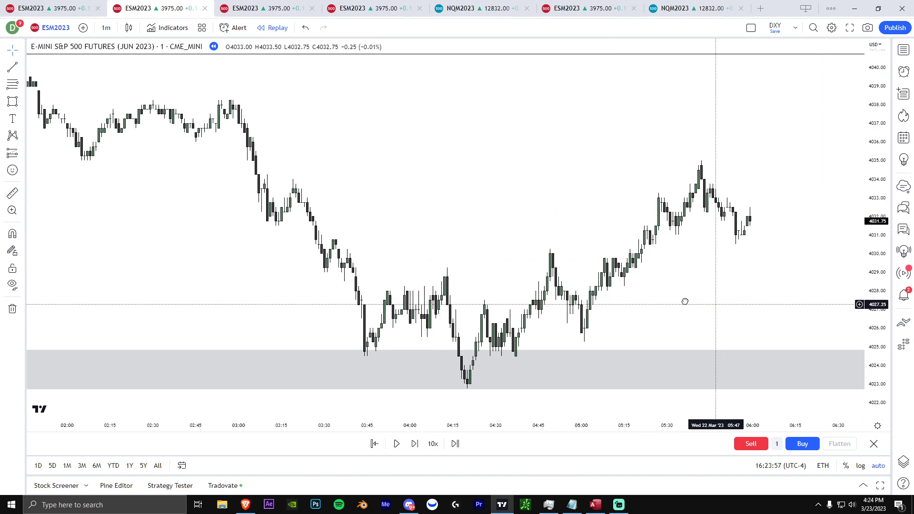
{"action": "scroll", "coordinate": [686, 299], "scroll_direction": "down", "scroll_amount": 2}
{"action": "scroll", "coordinate": [686, 300], "scroll_direction": "down", "scroll_amount": 4}
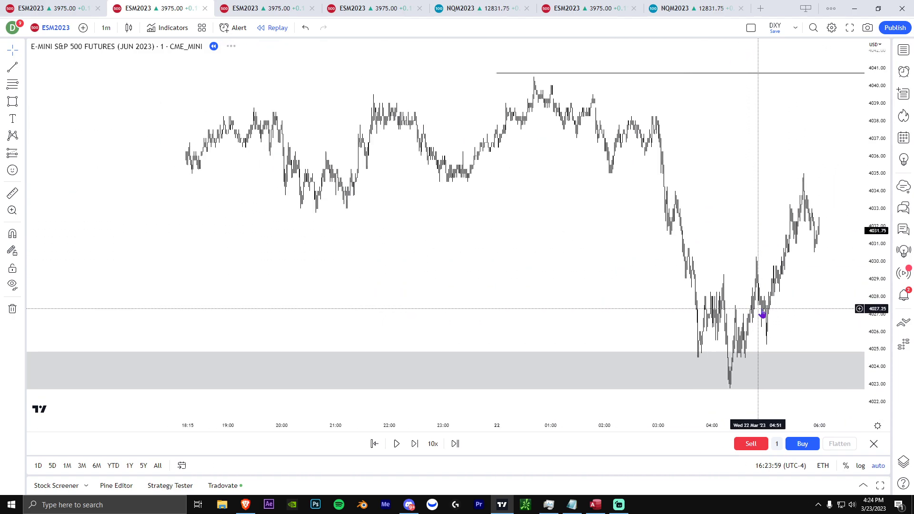
{"action": "scroll", "coordinate": [757, 299], "scroll_direction": "up", "scroll_amount": 4}
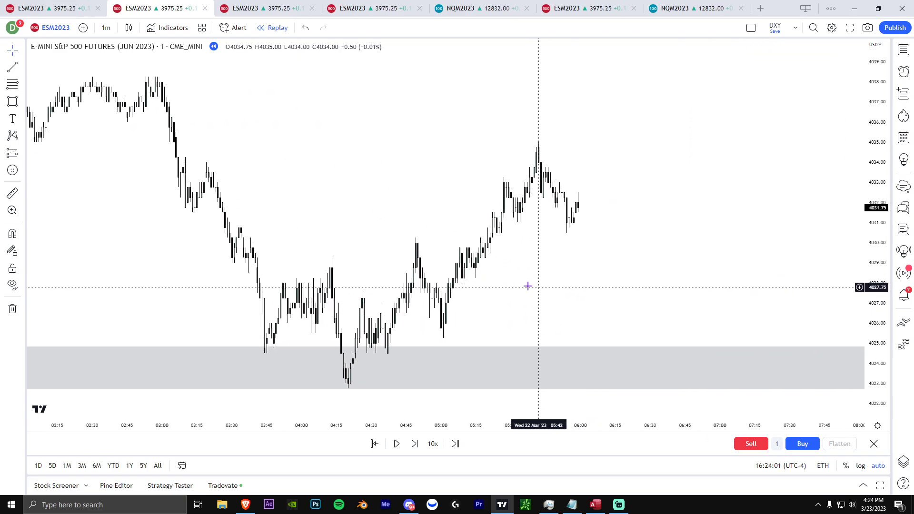
{"action": "left_click", "coordinate": [397, 444]}
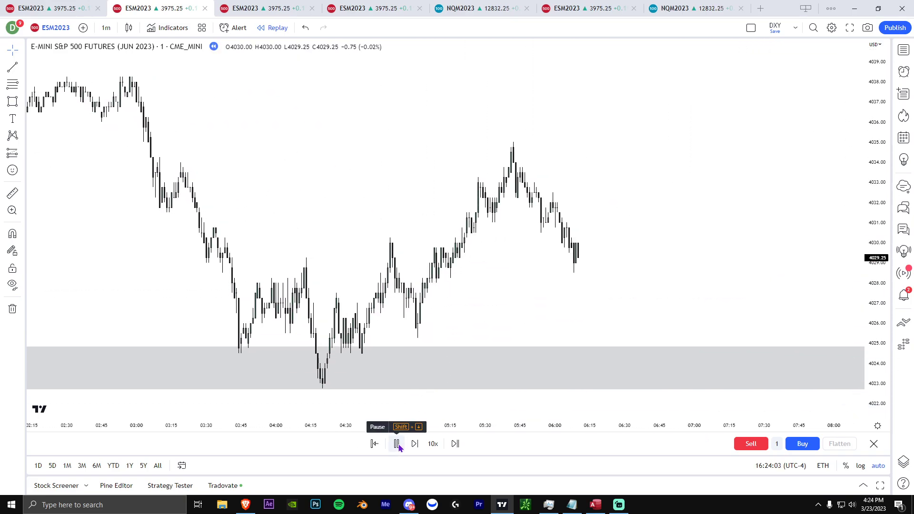
{"action": "left_click", "coordinate": [397, 444]}
Step: Draw a rectangle zone from about 06:09 across the latest upswing, between about 4031.25 and 4030.00
{"action": "scroll", "coordinate": [590, 286], "scroll_direction": "up", "scroll_amount": 3}
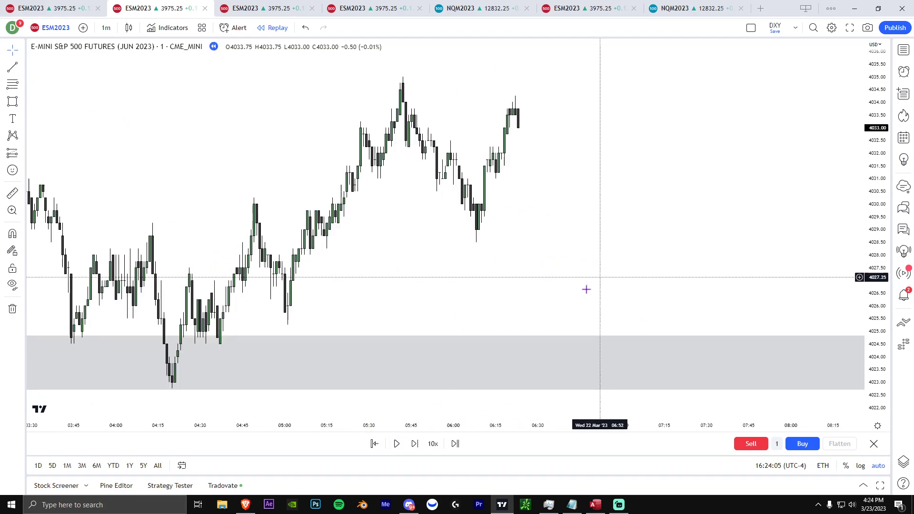
{"action": "left_click", "coordinate": [13, 101]}
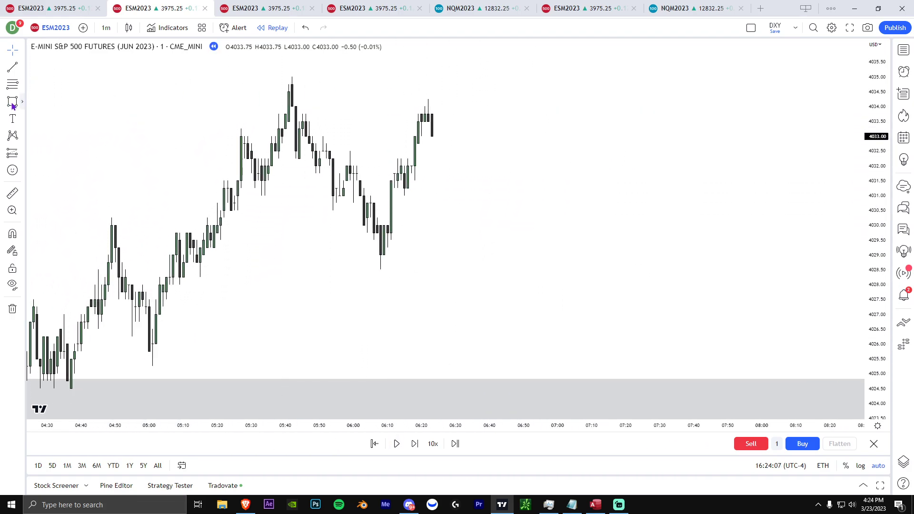
{"action": "mouse_move", "coordinate": [384, 188]}
{"action": "left_mouse_down"}
{"action": "mouse_move", "coordinate": [721, 233]}
{"action": "mouse_move", "coordinate": [728, 224]}
{"action": "left_mouse_up"}
Step: Draw a short horizontal trend line at 4031.00 from the 06:15 low to about 06:35
{"action": "left_click_drag", "start_coordinate": [842, 257], "coordinate": [881, 322]}
{"action": "scroll", "coordinate": [708, 296], "scroll_direction": "down", "scroll_amount": 8}
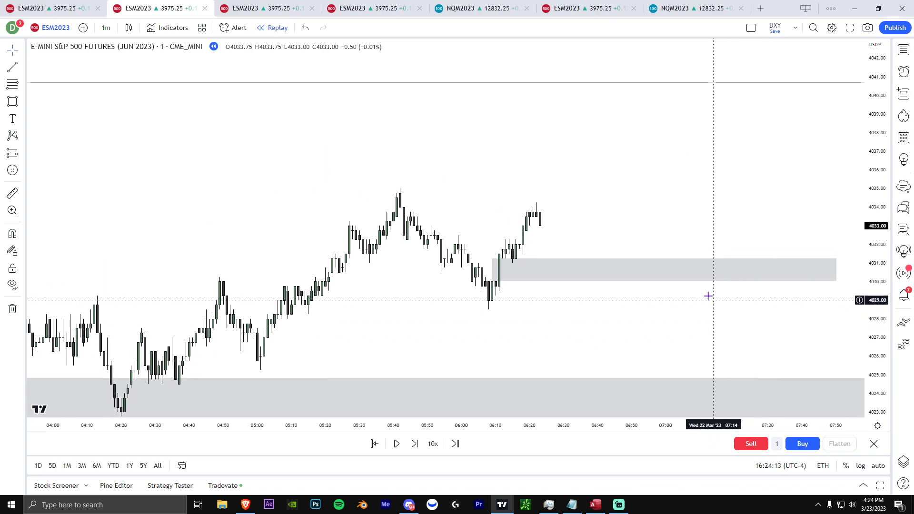
{"action": "left_click_drag", "start_coordinate": [771, 313], "coordinate": [740, 309]}
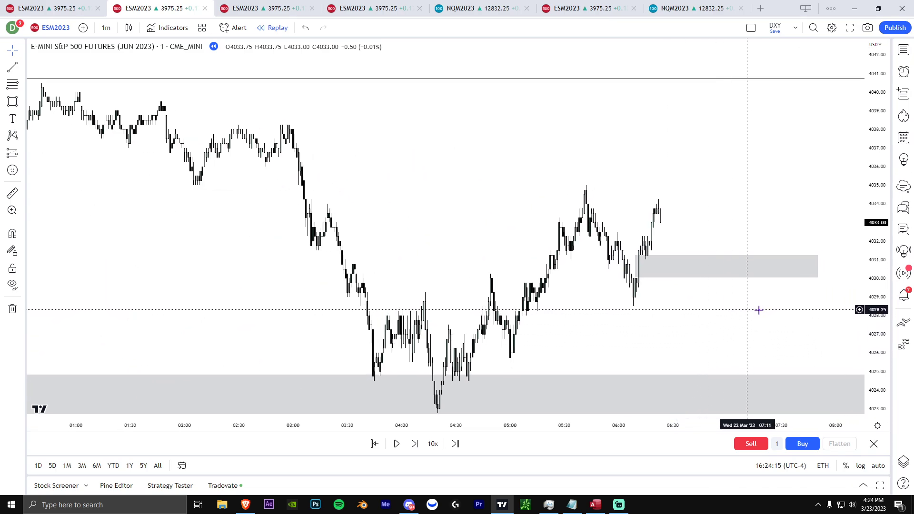
{"action": "scroll", "coordinate": [728, 310], "scroll_direction": "down", "scroll_amount": 2}
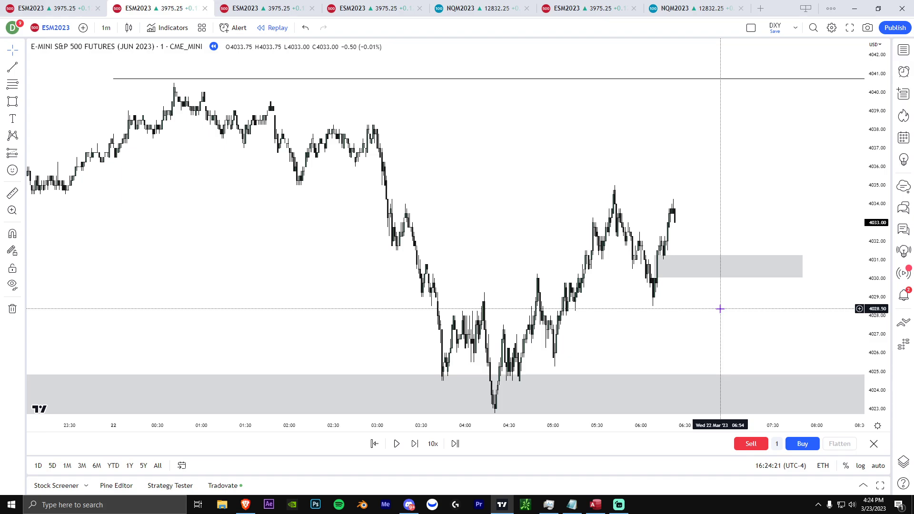
{"action": "scroll", "coordinate": [241, 177], "scroll_direction": "up", "scroll_amount": 3}
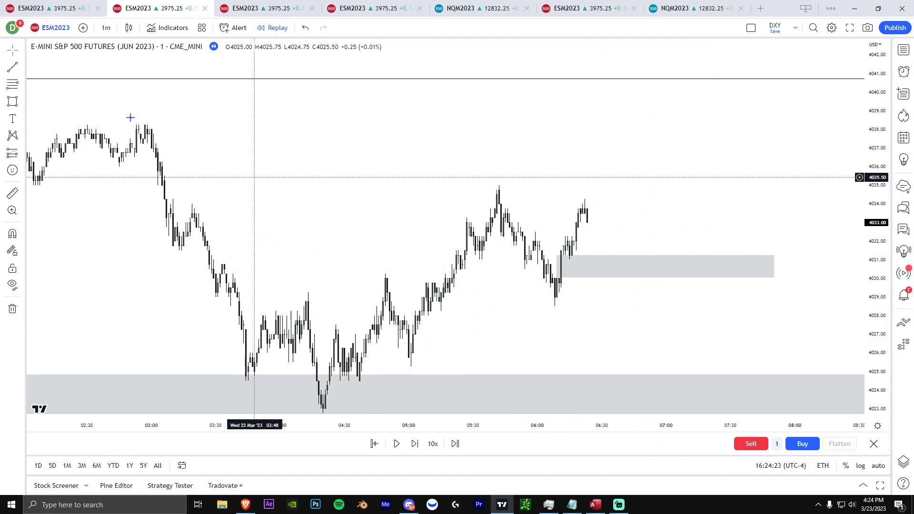
{"action": "left_click", "coordinate": [12, 67]}
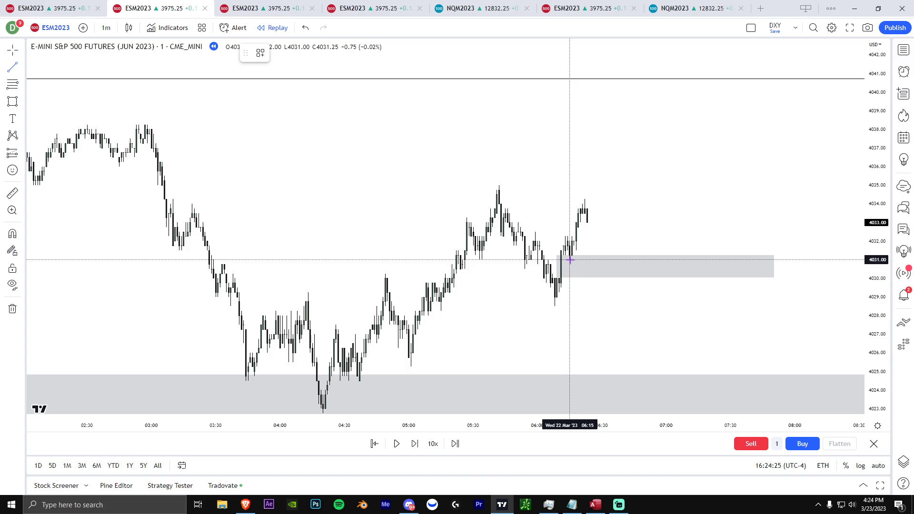
{"action": "left_click", "coordinate": [613, 264]}
{"action": "scroll", "coordinate": [662, 300], "scroll_direction": "up", "scroll_amount": 1}
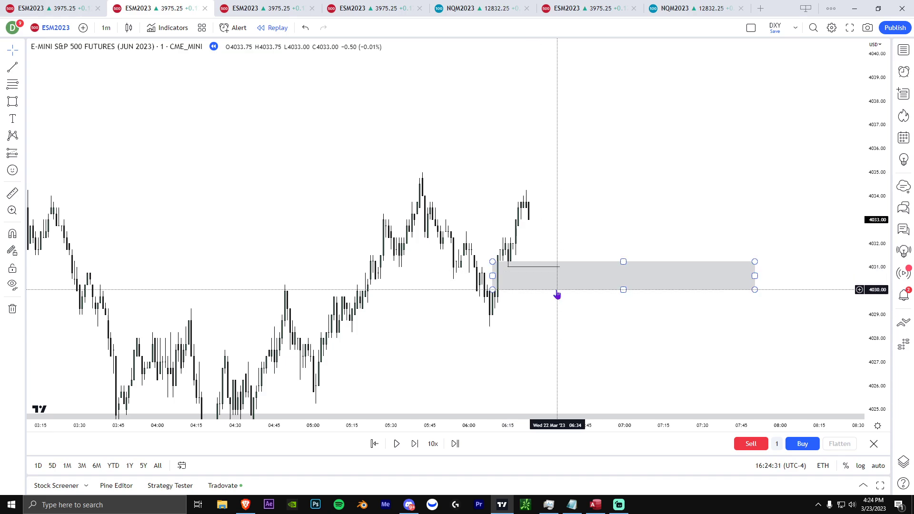
Step: Play the replay forward to about 06:57 and pause it below the marked highs
{"action": "left_click", "coordinate": [295, 210]}
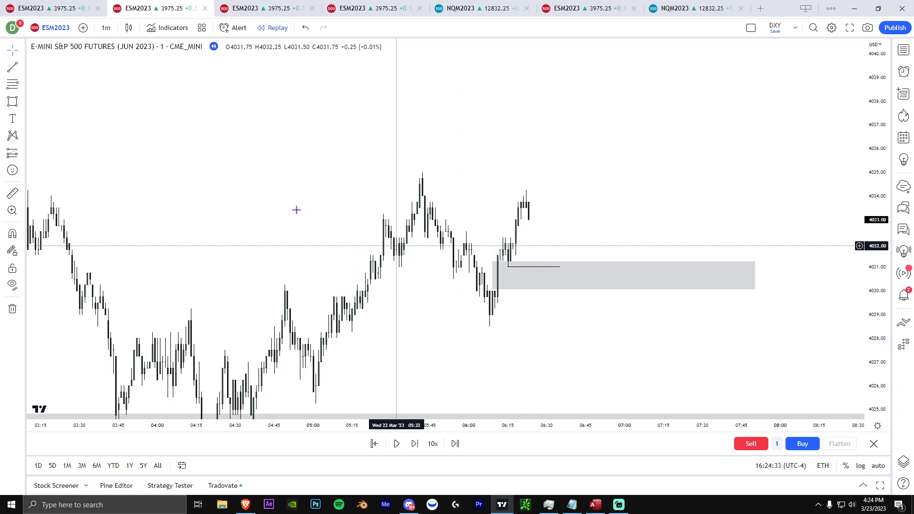
{"action": "left_click", "coordinate": [397, 444]}
{"action": "scroll", "coordinate": [796, 336], "scroll_direction": "down", "scroll_amount": 6}
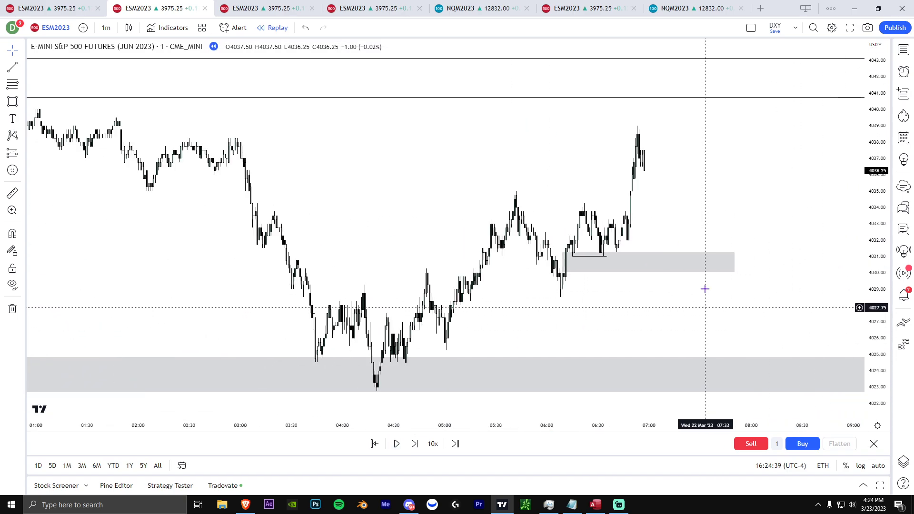
Step: Move the lower high line to about 4040.50 at its candle's high and start the 4043.25 line at 15:46 on 21 Mar
{"action": "mouse_move", "coordinate": [423, 98]}
{"action": "left_mouse_down"}
{"action": "mouse_move", "coordinate": [494, 103]}
{"action": "mouse_move", "coordinate": [485, 101]}
{"action": "left_mouse_up"}
{"action": "scroll", "coordinate": [657, 134], "scroll_direction": "down", "scroll_amount": 6}
{"action": "left_click_drag", "start_coordinate": [719, 163], "coordinate": [674, 190]}
{"action": "scroll", "coordinate": [480, 130], "scroll_direction": "down", "scroll_amount": 3}
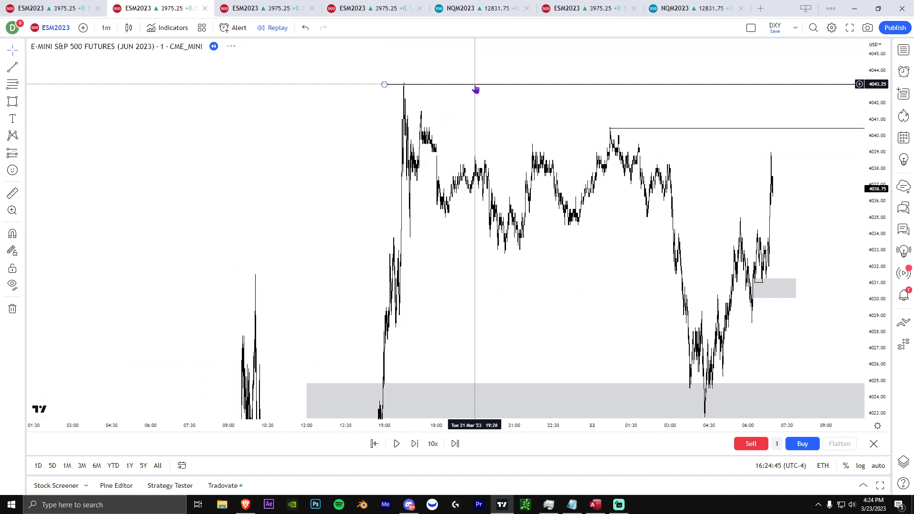
{"action": "left_click", "coordinate": [493, 85]}
{"action": "scroll", "coordinate": [514, 153], "scroll_direction": "up", "scroll_amount": 5}
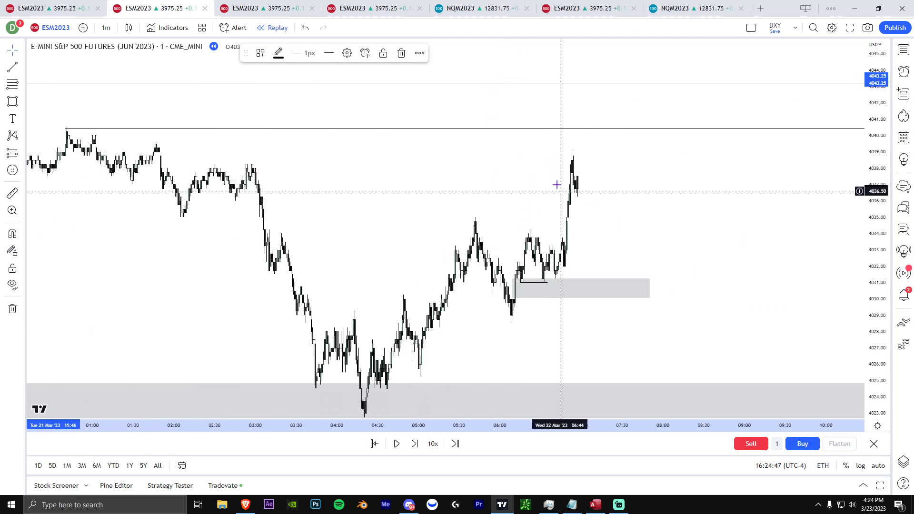
Step: Draw a thin rectangle zone between about 4035.00 and 4034.75 across the latest upswing, from about 06:46 to 07:49
{"action": "scroll", "coordinate": [581, 196], "scroll_direction": "up", "scroll_amount": 2}
{"action": "left_click_drag", "start_coordinate": [873, 240], "coordinate": [502, 216]}
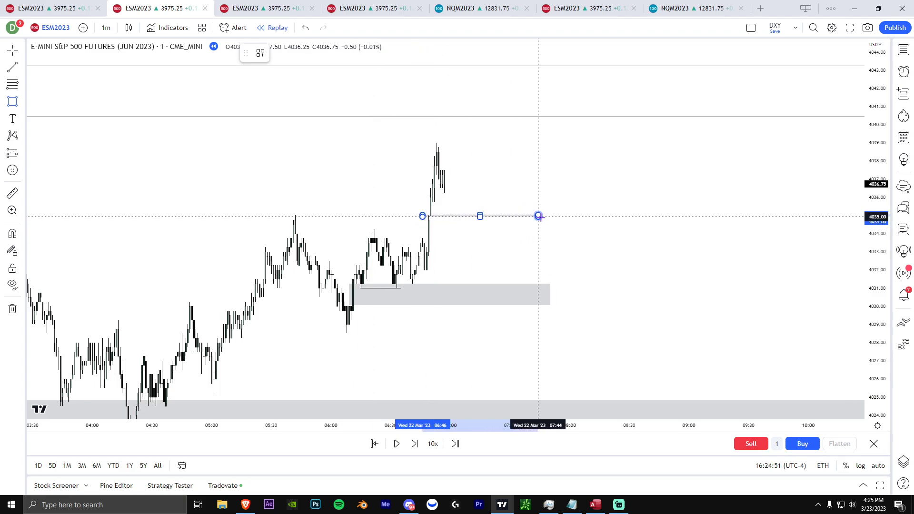
{"action": "left_click_drag", "start_coordinate": [546, 217], "coordinate": [548, 217]}
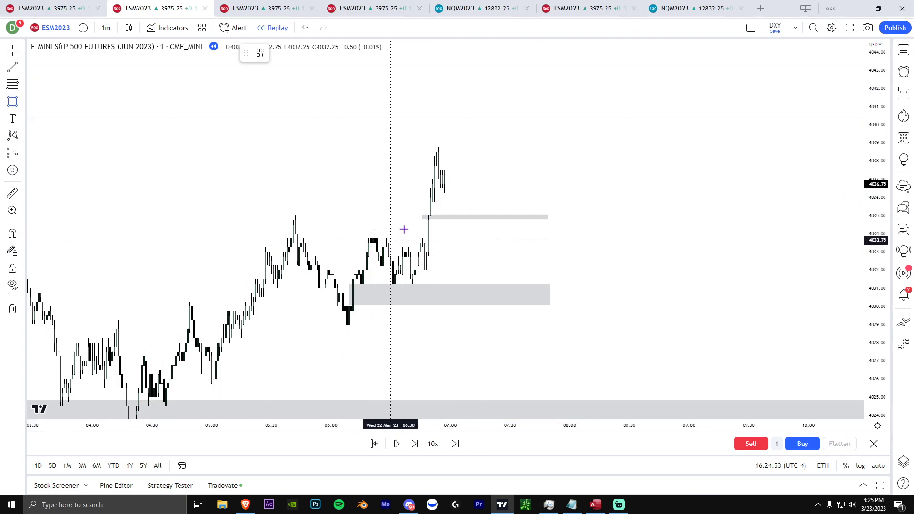
Step: Draw a second rectangle just below the thin zone, from about 06:45 to 08:03, between about 4034.75 and 4033.40
{"action": "left_click_drag", "start_coordinate": [420, 220], "coordinate": [623, 270]}
{"action": "left_click", "coordinate": [576, 245]}
{"action": "left_click", "coordinate": [602, 256]}
{"action": "scroll", "coordinate": [606, 258], "scroll_direction": "up", "scroll_amount": 2}
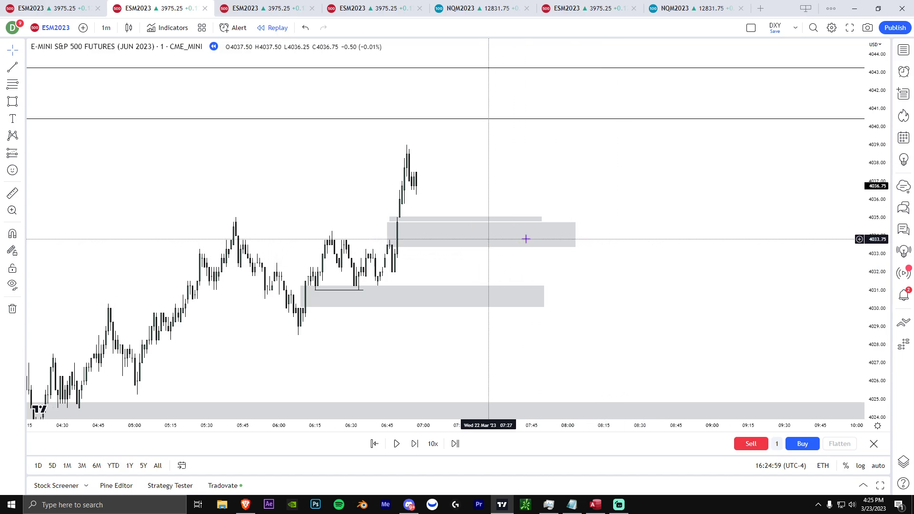
Step: Play the replay forward to about 08:00, setting the speed to 3x, briefly to 10x and back to 3x, and pause it
{"action": "left_click", "coordinate": [448, 364]}
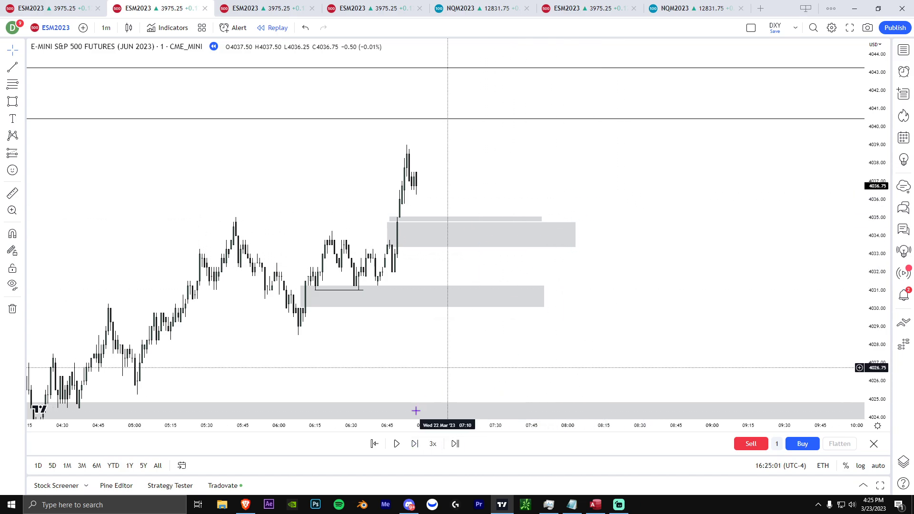
{"action": "left_click_drag", "start_coordinate": [669, 309], "coordinate": [709, 309]}
{"action": "left_click_drag", "start_coordinate": [871, 321], "coordinate": [871, 310]}
{"action": "scroll", "coordinate": [702, 279], "scroll_direction": "up", "scroll_amount": 2}
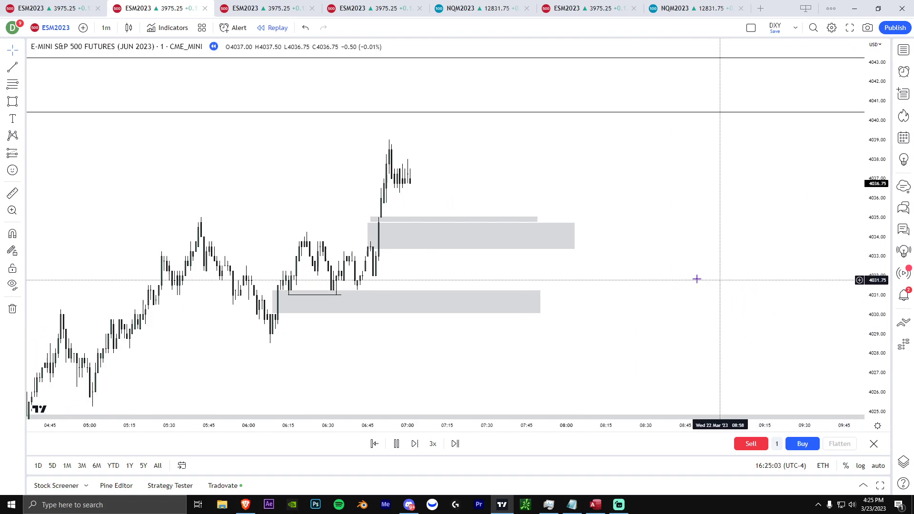
{"action": "left_click", "coordinate": [432, 444]}
{"action": "left_click", "coordinate": [436, 347]}
{"action": "left_click", "coordinate": [433, 444]}
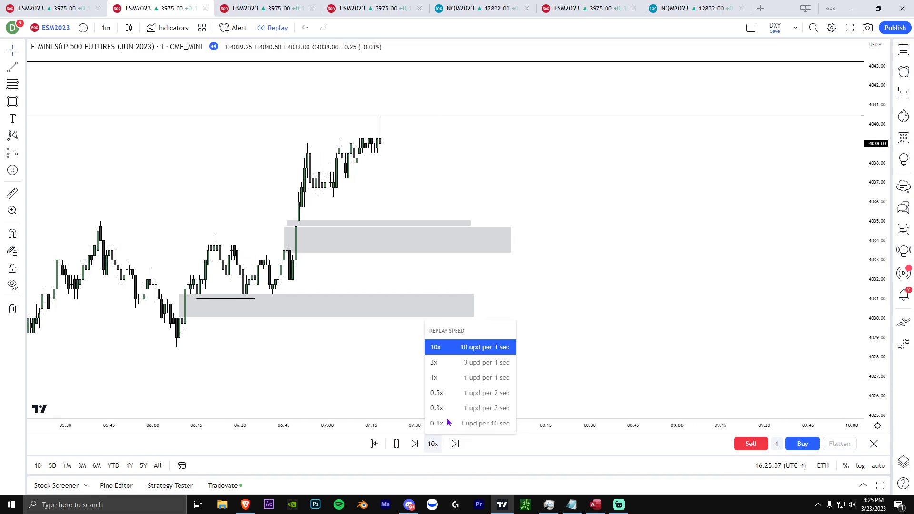
{"action": "left_click", "coordinate": [460, 364]}
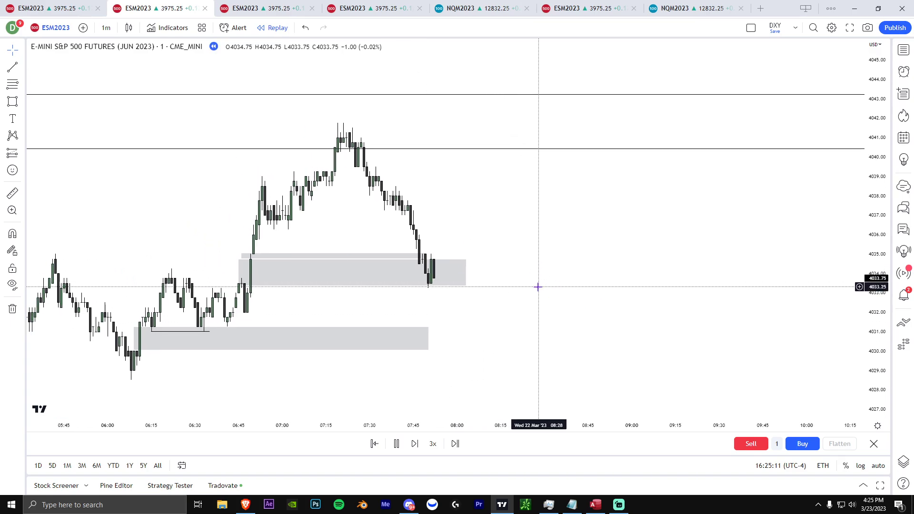
{"action": "left_click", "coordinate": [396, 445]}
Step: Examine how price moved above the 4040.50 line around 07:20 and pulled back into the zone at about 4034
{"action": "scroll", "coordinate": [572, 195], "scroll_direction": "down", "scroll_amount": 5}
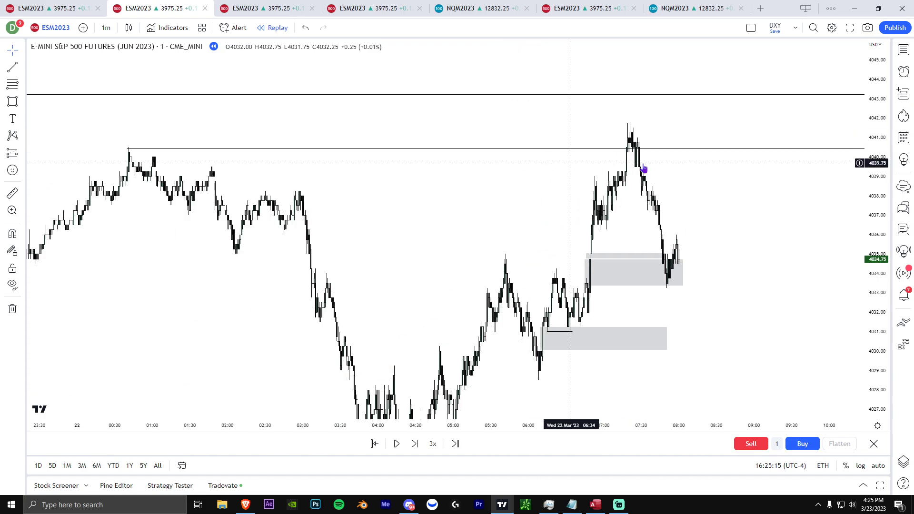
{"action": "scroll", "coordinate": [524, 128], "scroll_direction": "down", "scroll_amount": 2}
{"action": "scroll", "coordinate": [561, 171], "scroll_direction": "up", "scroll_amount": 5}
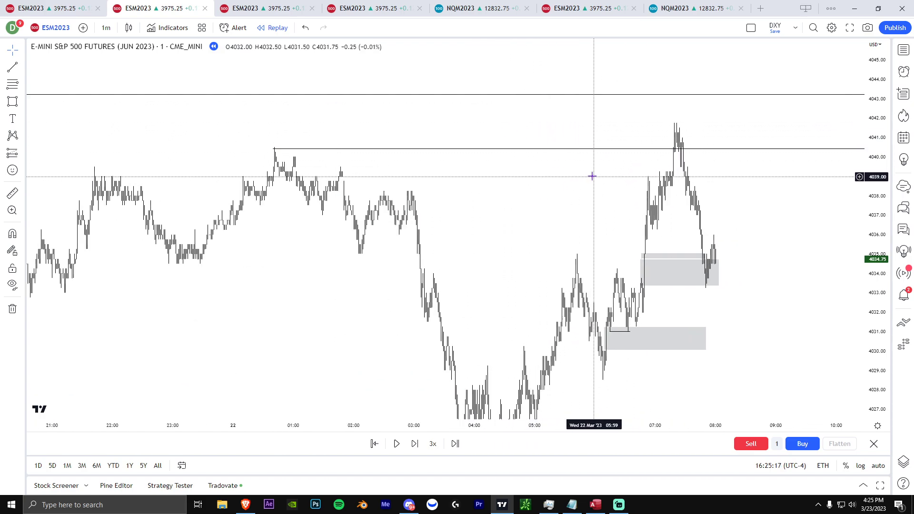
{"action": "left_click_drag", "start_coordinate": [636, 199], "coordinate": [594, 200]}
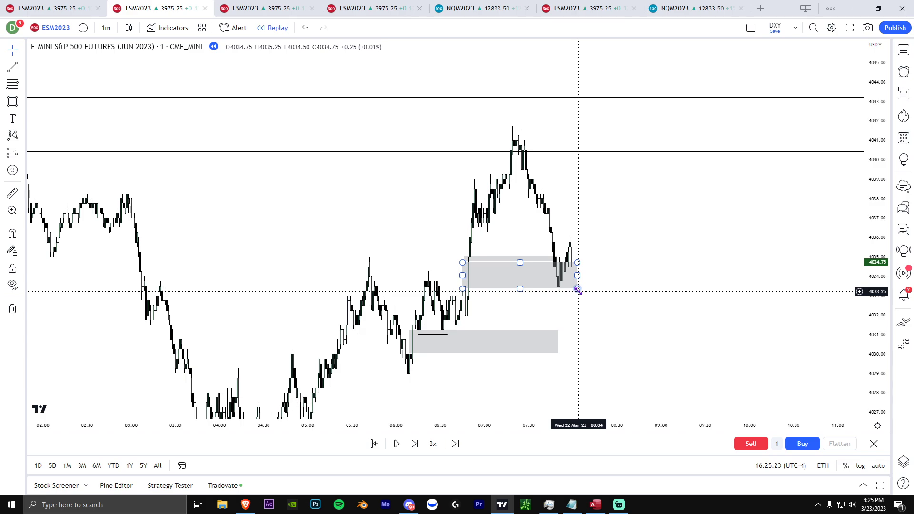
{"action": "scroll", "coordinate": [675, 286], "scroll_direction": "up", "scroll_amount": 2}
{"action": "left_click_drag", "start_coordinate": [675, 289], "coordinate": [745, 288]}
{"action": "left_click_drag", "start_coordinate": [872, 280], "coordinate": [873, 274]}
{"action": "scroll", "coordinate": [720, 286], "scroll_direction": "up", "scroll_amount": 2}
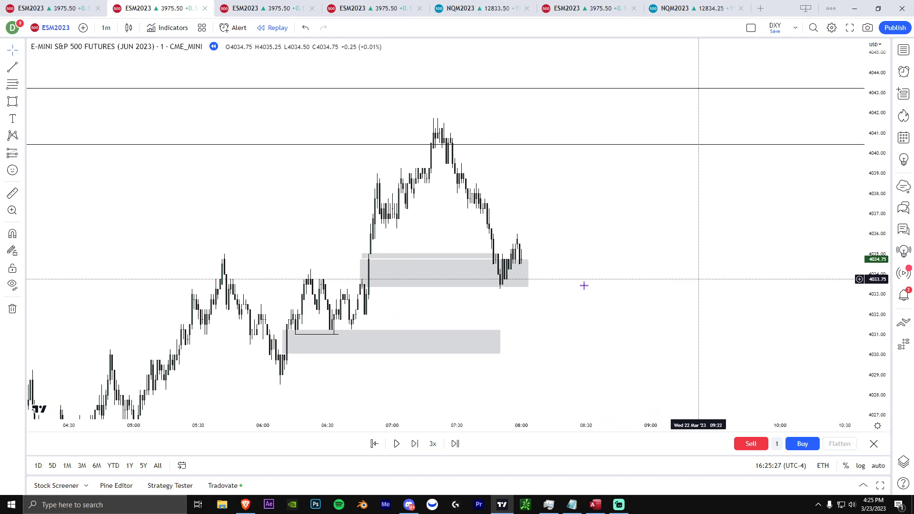
{"action": "scroll", "coordinate": [509, 271], "scroll_direction": "up", "scroll_amount": 2}
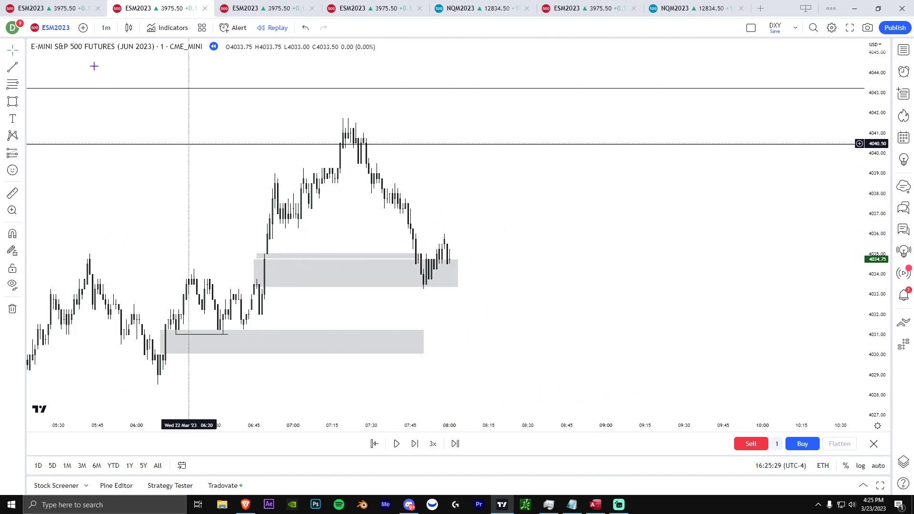
Step: On the 3-minute chart, draw a rectangle from about 07:39 to 08:48 between about 4036.25 and 4035.00, and return to the 1-minute chart
{"action": "left_click", "coordinate": [106, 28]}
{"action": "left_click", "coordinate": [126, 112]}
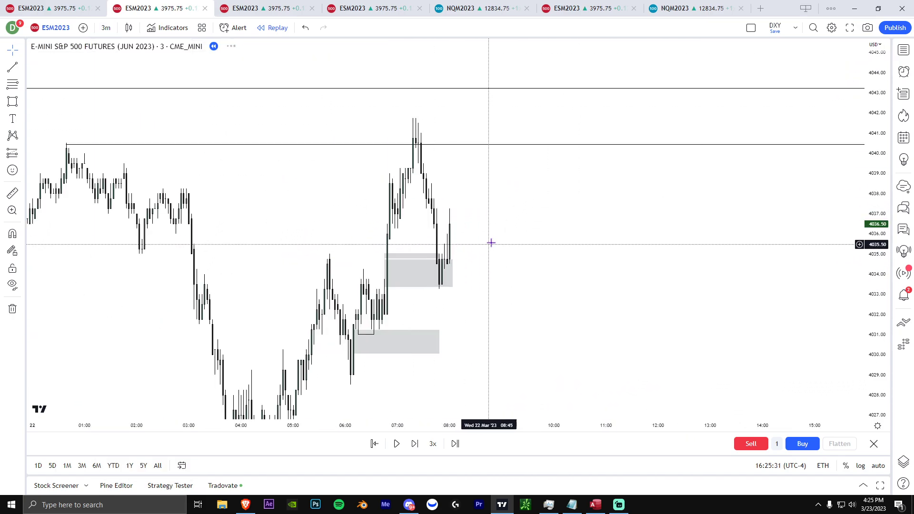
{"action": "left_click", "coordinate": [13, 103]}
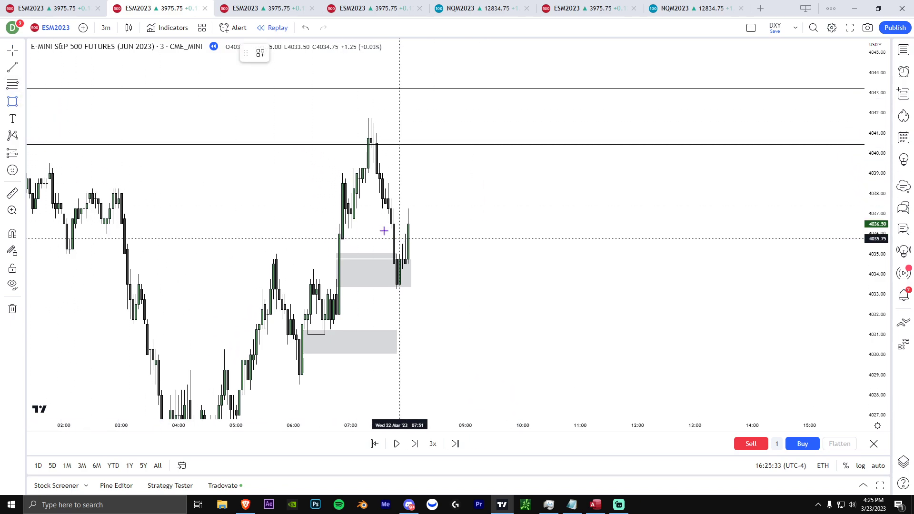
{"action": "left_click_drag", "start_coordinate": [387, 229], "coordinate": [455, 254]}
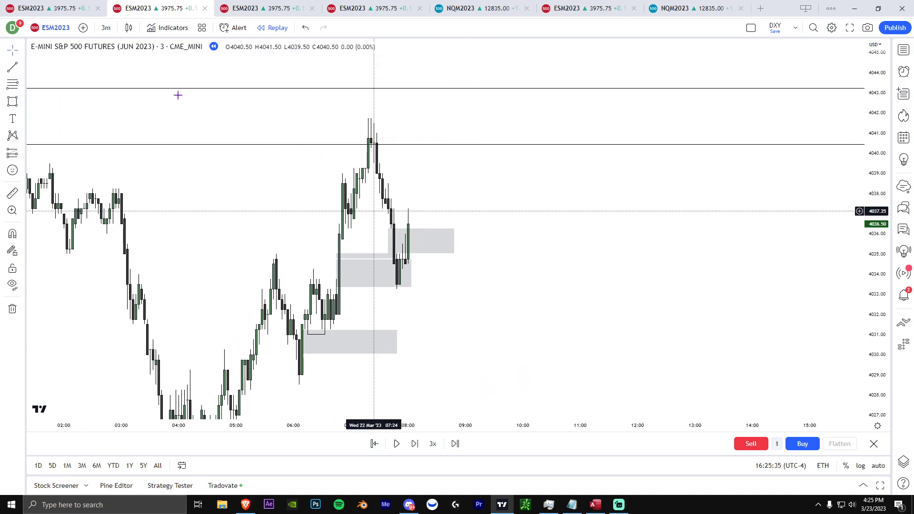
{"action": "left_click", "coordinate": [106, 29]}
{"action": "left_click", "coordinate": [140, 81]}
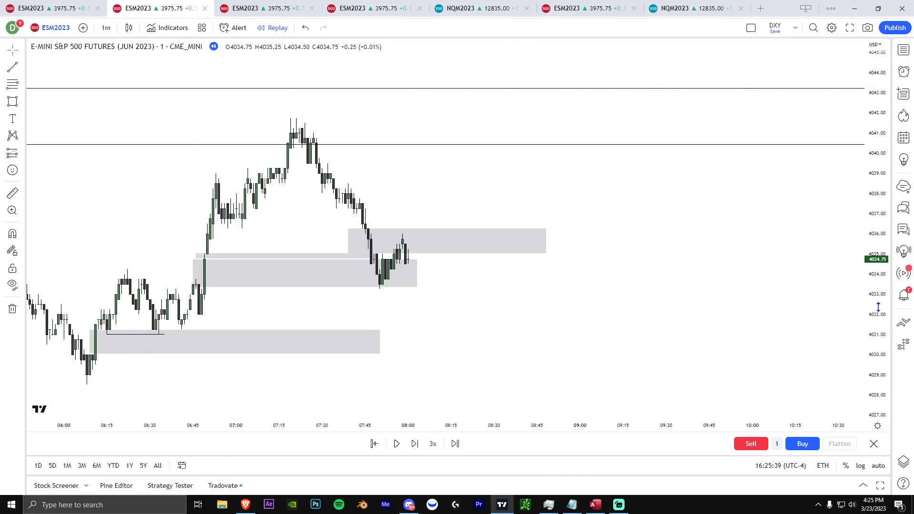
Step: Play the replay forward to about 08:19 and pause it, deleting the rectangle between 4036.25 and 4035.00 along the way
{"action": "left_click_drag", "start_coordinate": [878, 307], "coordinate": [878, 185]}
{"action": "scroll", "coordinate": [676, 281], "scroll_direction": "up", "scroll_amount": 2}
{"action": "left_click_drag", "start_coordinate": [666, 295], "coordinate": [807, 283]}
{"action": "left_click", "coordinate": [464, 288]}
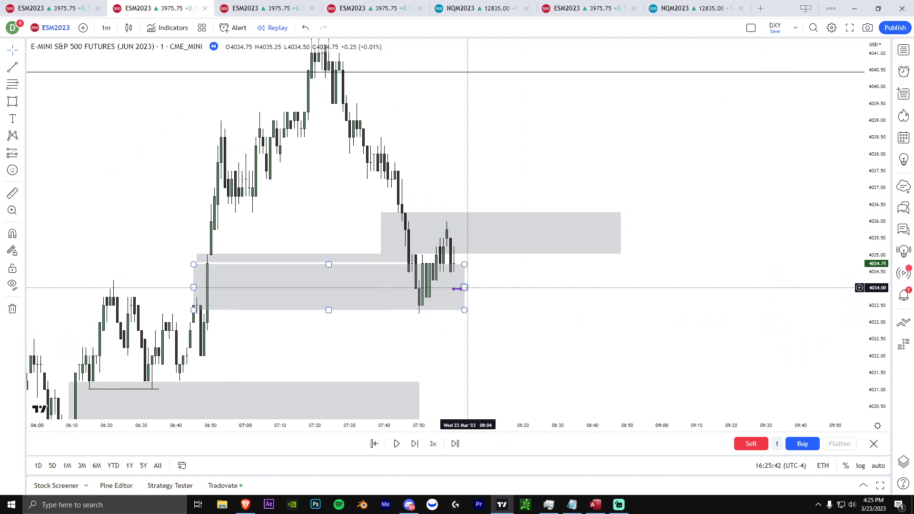
{"action": "left_click", "coordinate": [396, 444]}
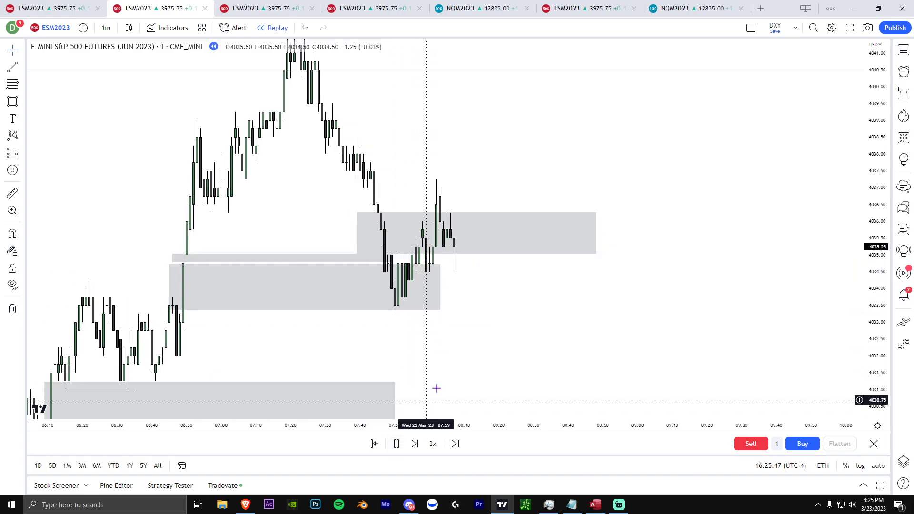
{"action": "left_click", "coordinate": [495, 258]}
{"action": "key", "text": "Delete"}
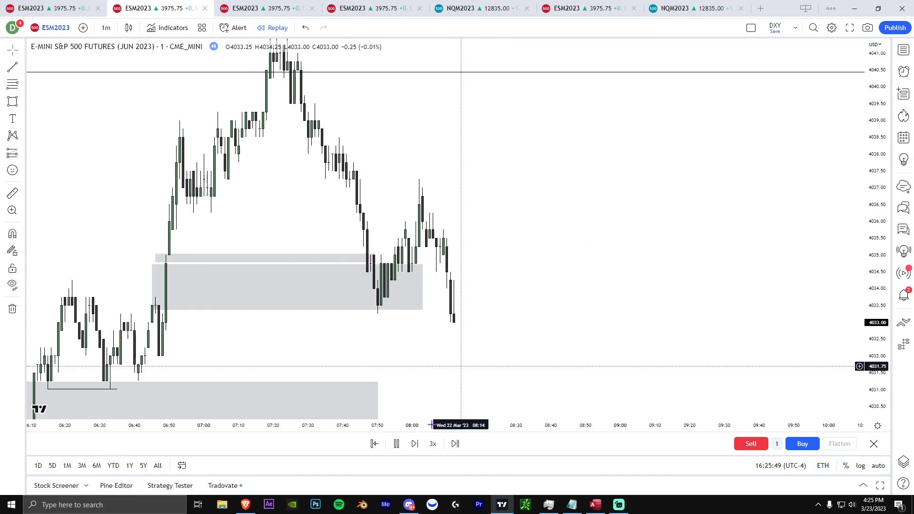
{"action": "left_click", "coordinate": [396, 444]}
{"action": "scroll", "coordinate": [628, 350], "scroll_direction": "down", "scroll_amount": 2}
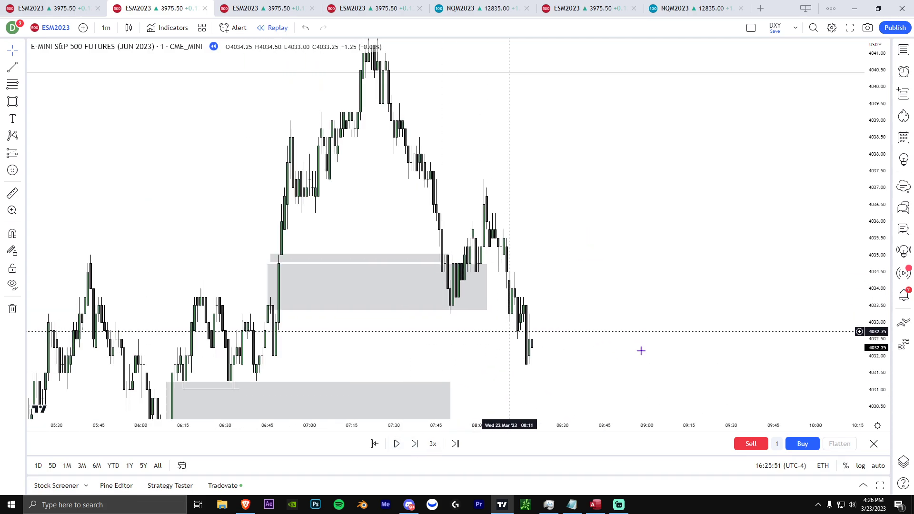
Step: Extend the zone between about 4031.25 and 4030.00 forward in time to about 09:29
{"action": "left_click_drag", "start_coordinate": [667, 350], "coordinate": [676, 320]}
{"action": "left_click_drag", "start_coordinate": [876, 277], "coordinate": [875, 348]}
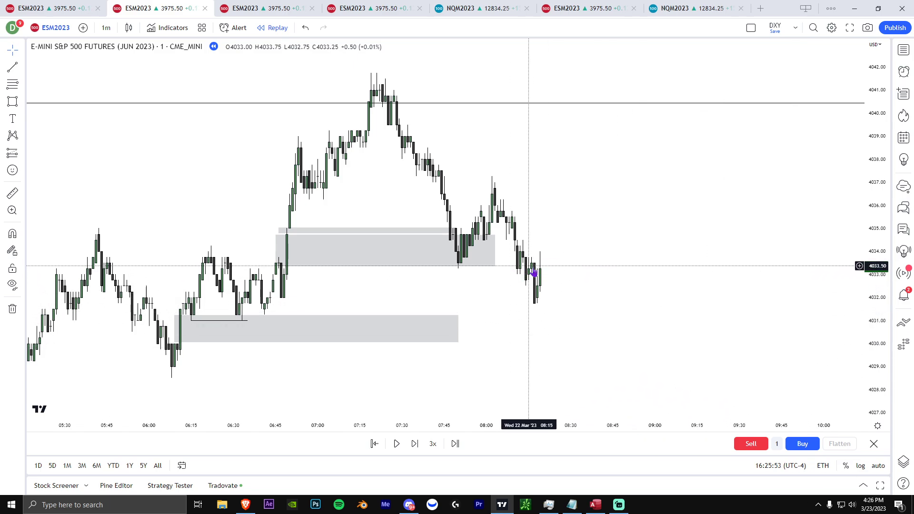
{"action": "left_click_drag", "start_coordinate": [458, 342], "coordinate": [661, 363]}
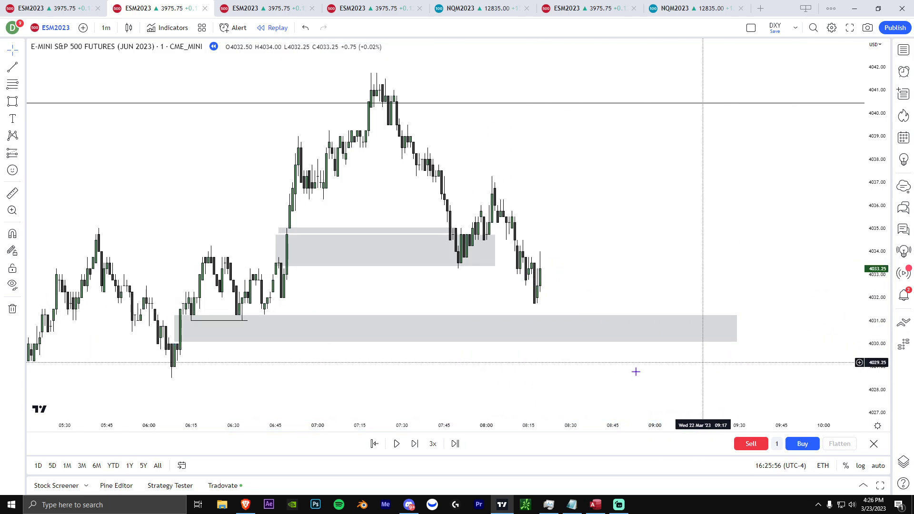
Step: Play the replay forward to about 08:56, pausing at about 08:30 to extend the 4031.00 trend line to about 09:01
{"action": "left_click", "coordinate": [397, 444]}
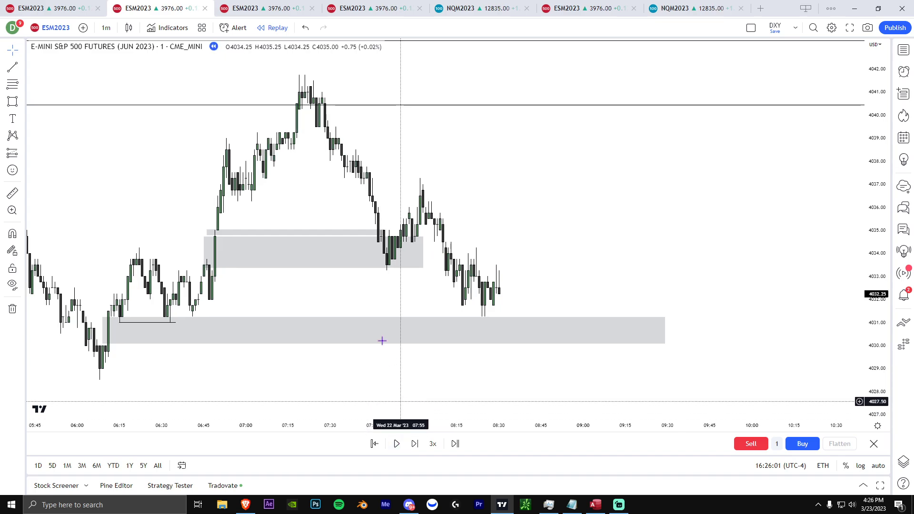
{"action": "left_click_drag", "start_coordinate": [177, 322], "coordinate": [552, 336]}
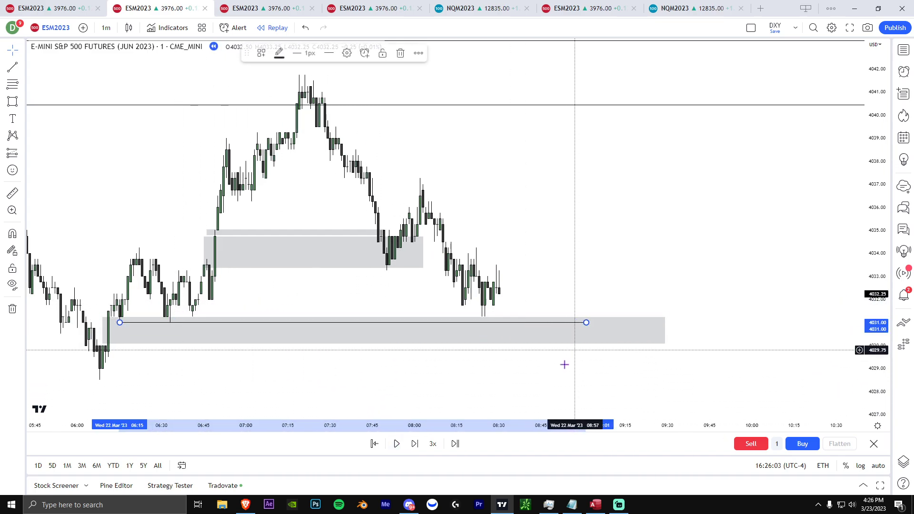
{"action": "left_click", "coordinate": [264, 349]}
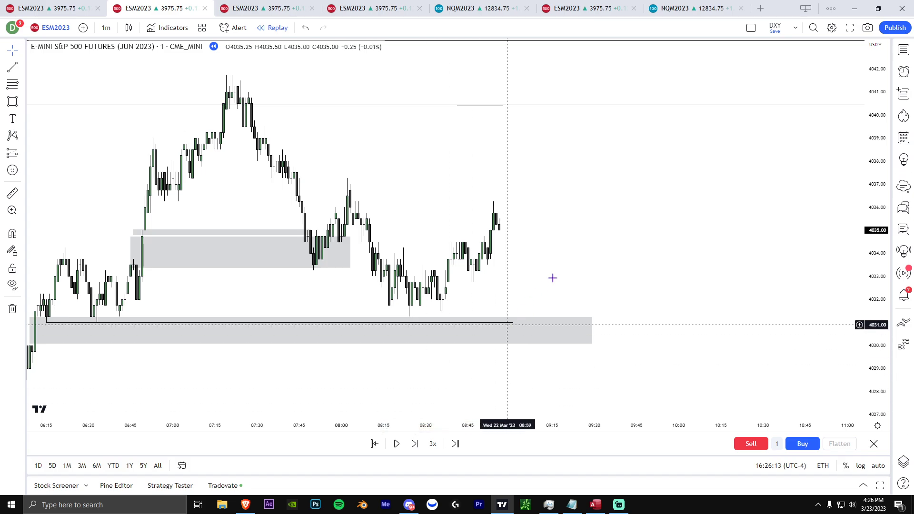
Step: Draw a rectangle zone on the latest upswing from 08:52 to about 09:12, between about 4035.00 and 4034.25
{"action": "scroll", "coordinate": [580, 261], "scroll_direction": "up", "scroll_amount": 2}
{"action": "left_click_drag", "start_coordinate": [581, 261], "coordinate": [599, 303]}
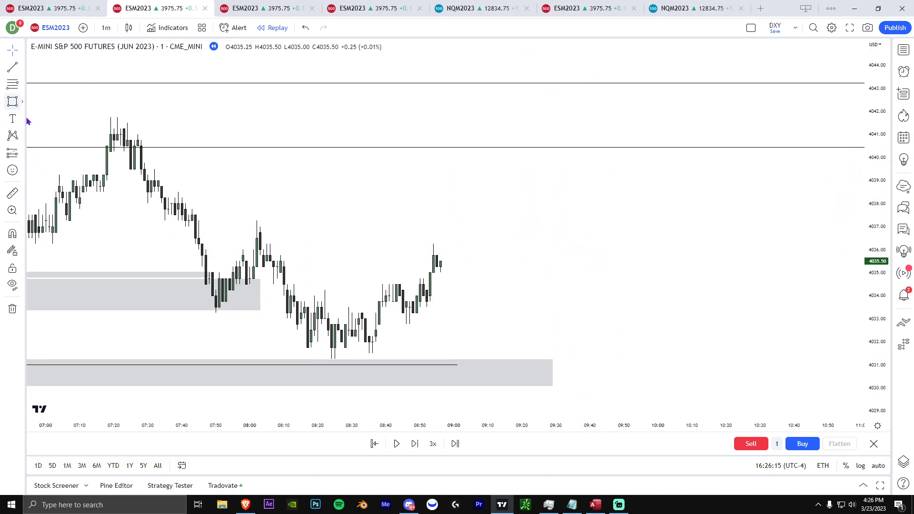
{"action": "left_click", "coordinate": [426, 274]}
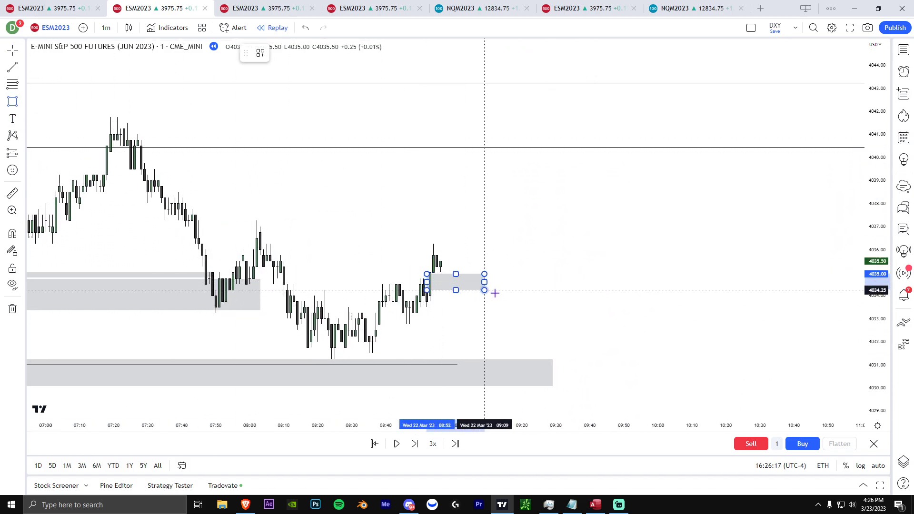
{"action": "left_click", "coordinate": [495, 291]}
Step: Draw a short dotted trend line at 4033.50 from the 08:28 high to about 08:36
{"action": "scroll", "coordinate": [529, 341], "scroll_direction": "down", "scroll_amount": 3}
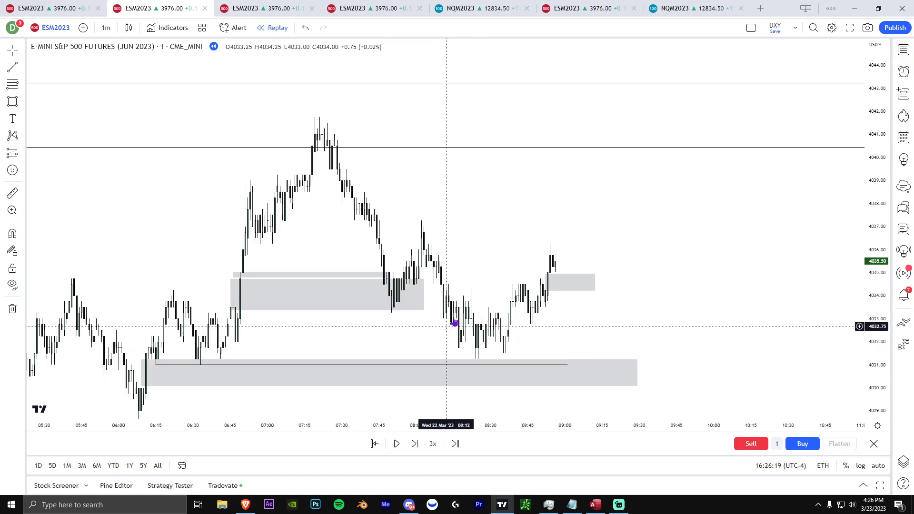
{"action": "scroll", "coordinate": [547, 319], "scroll_direction": "up", "scroll_amount": 2}
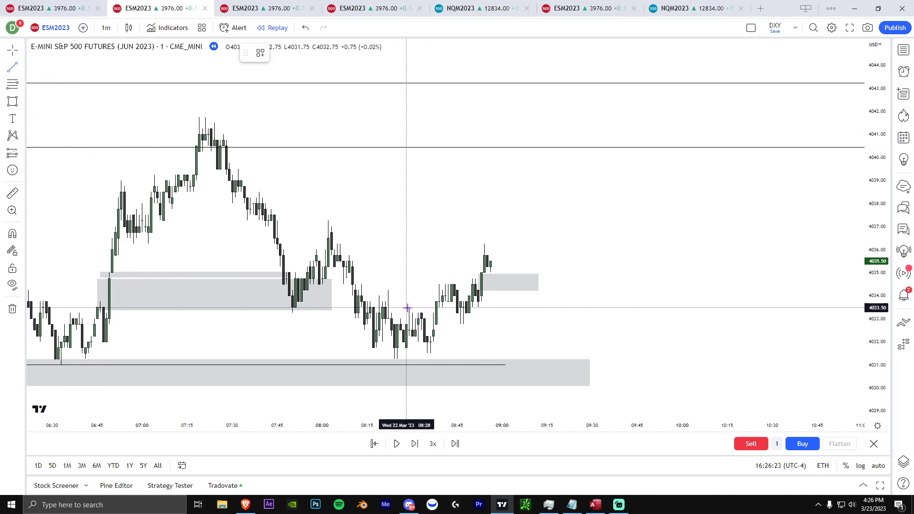
{"action": "left_click", "coordinate": [353, 104]}
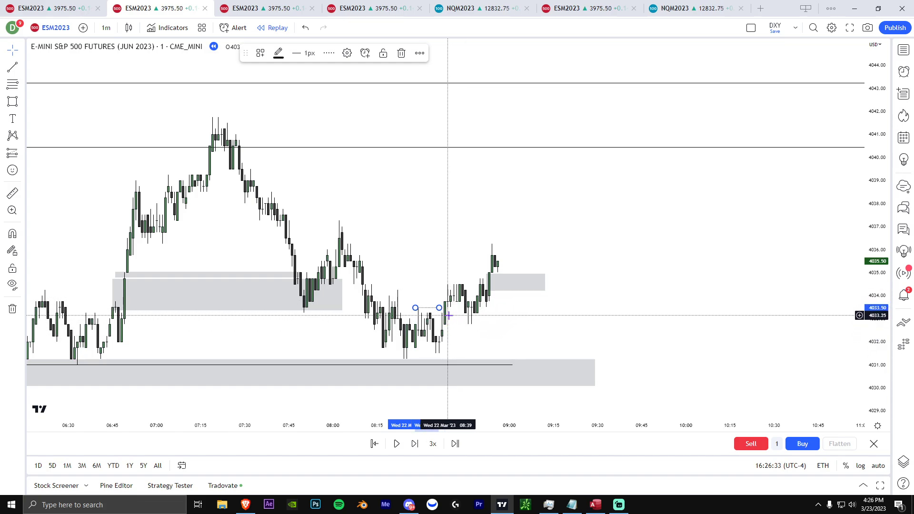
Step: Examine the swing from the 07:20 high down to the 4031.00 line and back up to the latest candles above the newest zone
{"action": "scroll", "coordinate": [448, 293], "scroll_direction": "down", "scroll_amount": 1}
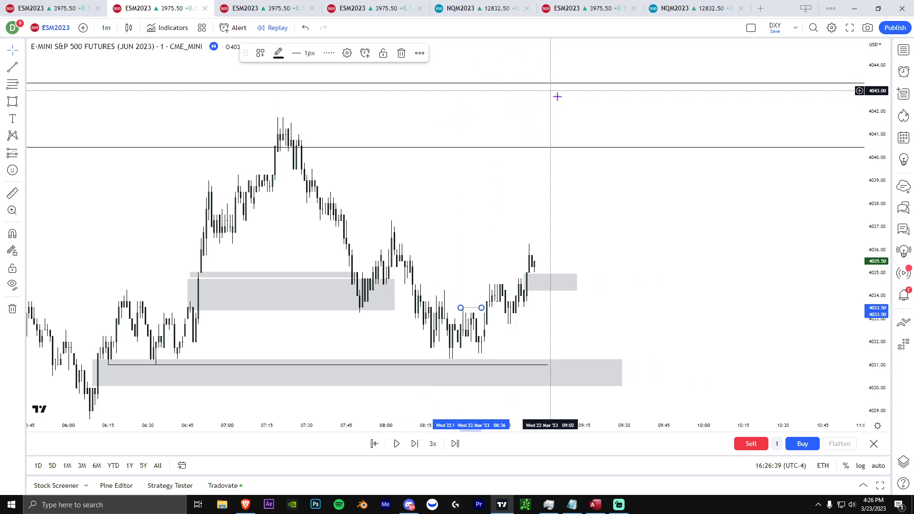
{"action": "left_click_drag", "start_coordinate": [558, 95], "coordinate": [582, 129]}
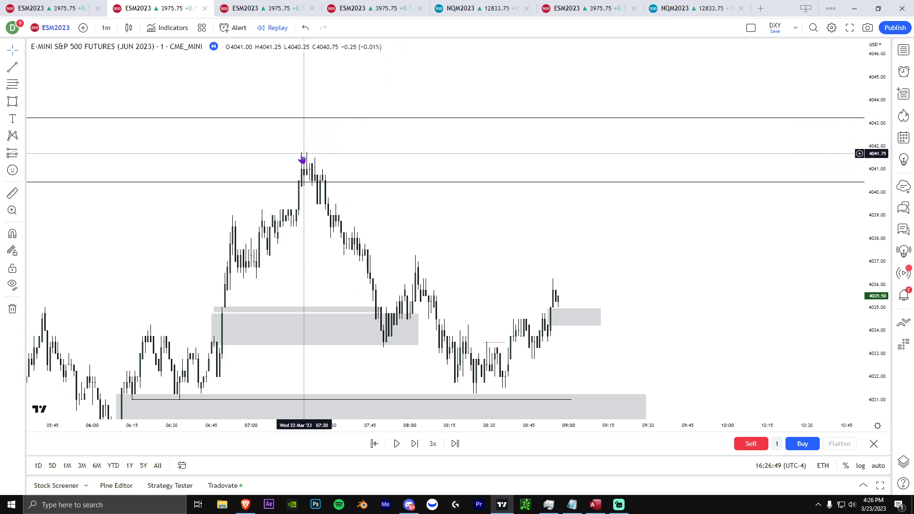
{"action": "scroll", "coordinate": [562, 262], "scroll_direction": "up", "scroll_amount": 2}
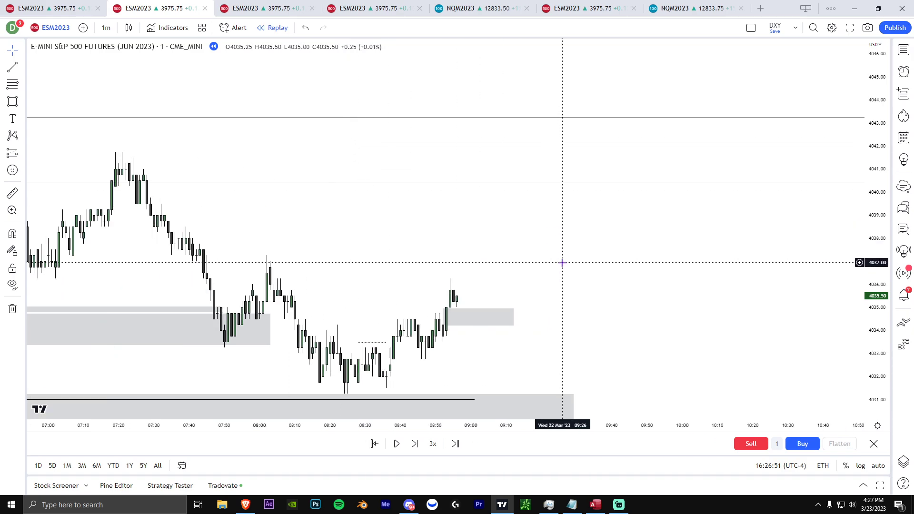
{"action": "left_click_drag", "start_coordinate": [562, 262], "coordinate": [677, 264]}
{"action": "left_click_drag", "start_coordinate": [878, 326], "coordinate": [877, 292]}
{"action": "left_click_drag", "start_coordinate": [804, 290], "coordinate": [802, 261]}
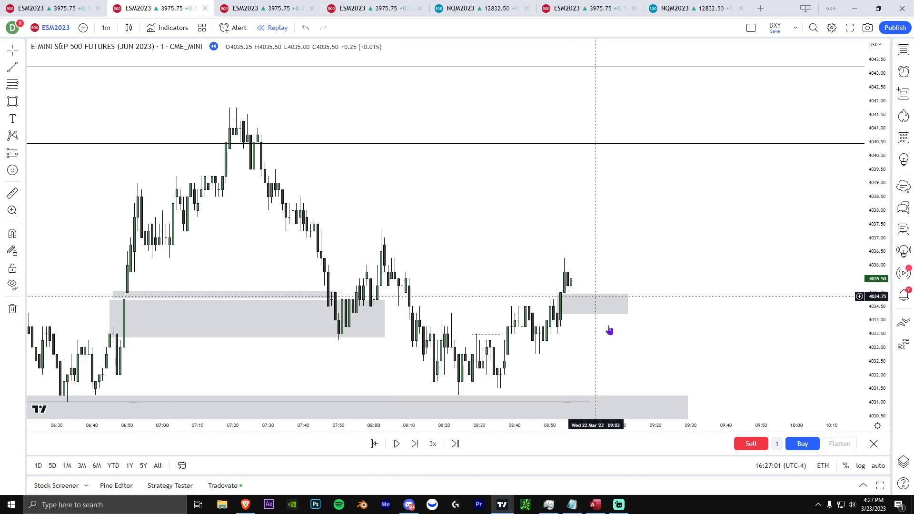
{"action": "scroll", "coordinate": [581, 329], "scroll_direction": "up", "scroll_amount": 1}
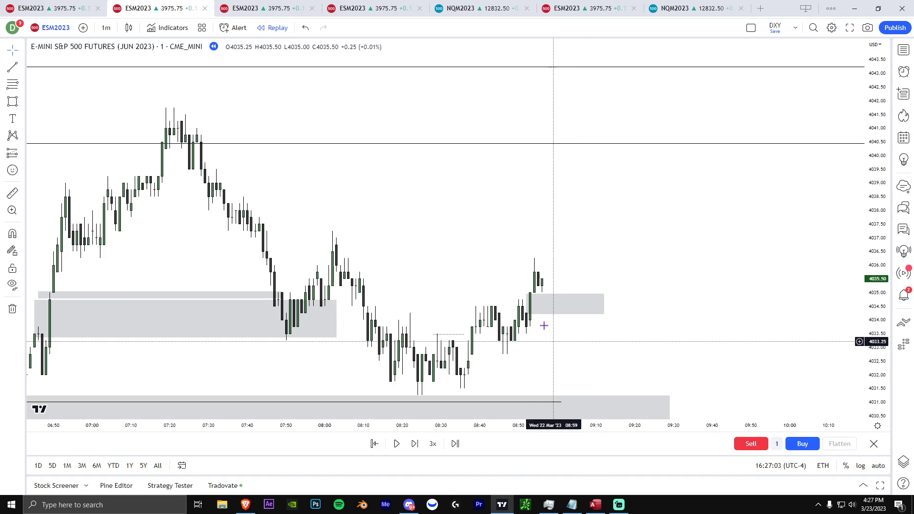
Step: Play the replay to about 09:07 and draw a dotted trend line at 4037.25 from the 08:02 high to about 09:13
{"action": "left_click", "coordinate": [398, 445]}
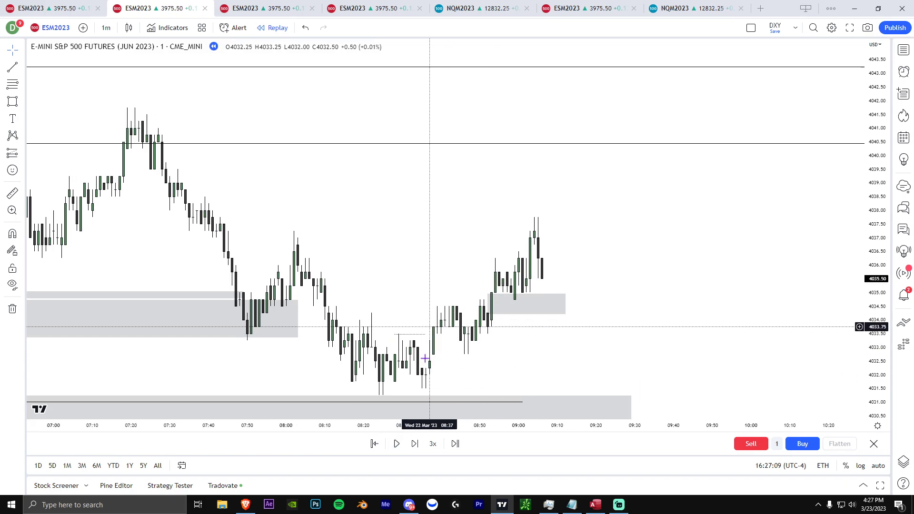
{"action": "left_click", "coordinate": [397, 444]}
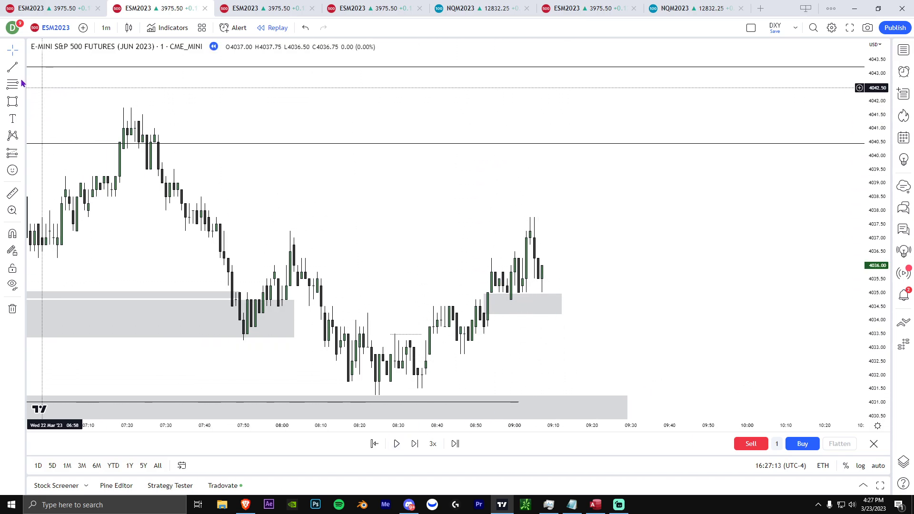
{"action": "left_click", "coordinate": [290, 231]}
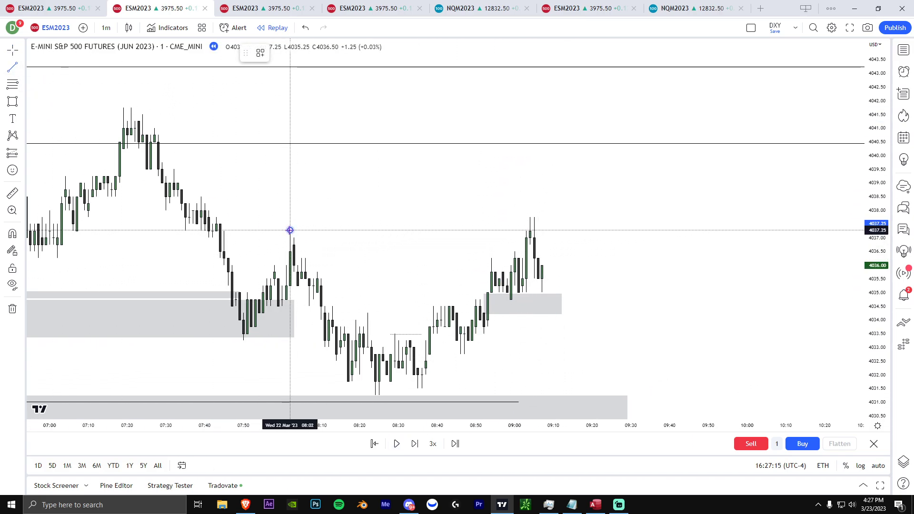
{"action": "left_click", "coordinate": [564, 242], "text": "shift"}
{"action": "left_click", "coordinate": [577, 252]}
{"action": "scroll", "coordinate": [604, 312], "scroll_direction": "down", "scroll_amount": 1}
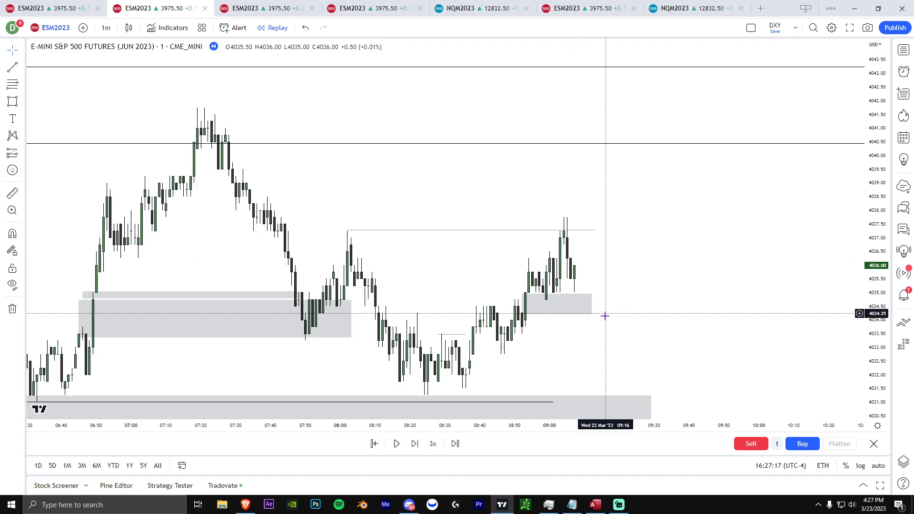
Step: Play the replay on to about 09:32, drawing a dotted trend line at 4041.75 from the 07:19 high to about 09:46
{"action": "scroll", "coordinate": [524, 367], "scroll_direction": "down", "scroll_amount": 1}
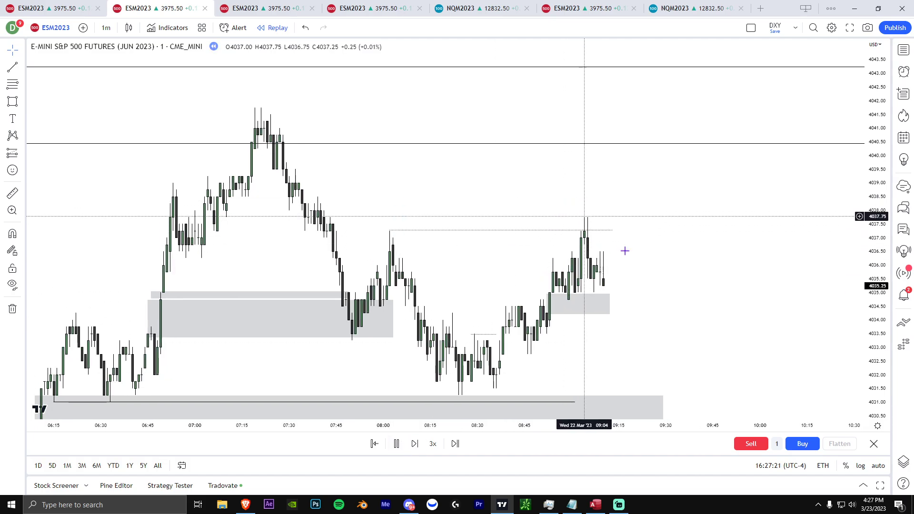
{"action": "scroll", "coordinate": [613, 249], "scroll_direction": "down", "scroll_amount": 3}
{"action": "left_click_drag", "start_coordinate": [875, 265], "coordinate": [876, 313]}
{"action": "left_click_drag", "start_coordinate": [808, 310], "coordinate": [729, 319]}
{"action": "scroll", "coordinate": [679, 286], "scroll_direction": "up", "scroll_amount": 1}
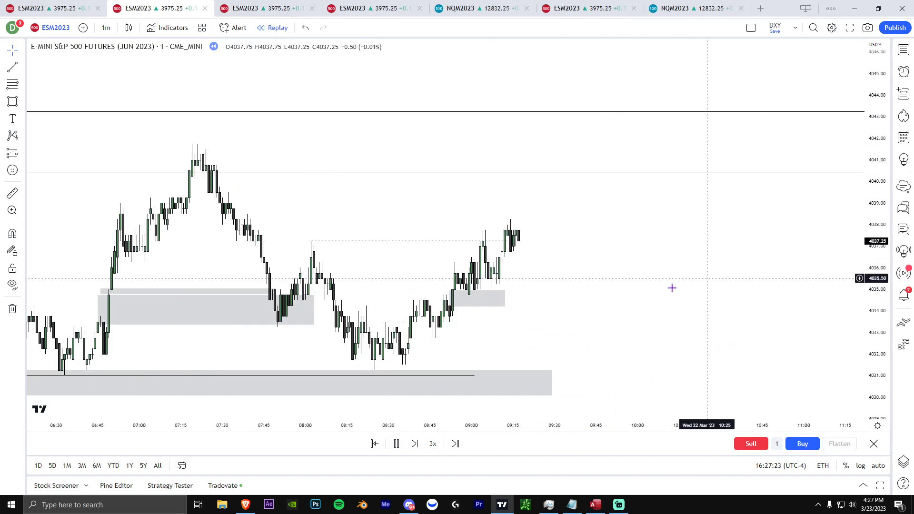
{"action": "left_click", "coordinate": [15, 68]}
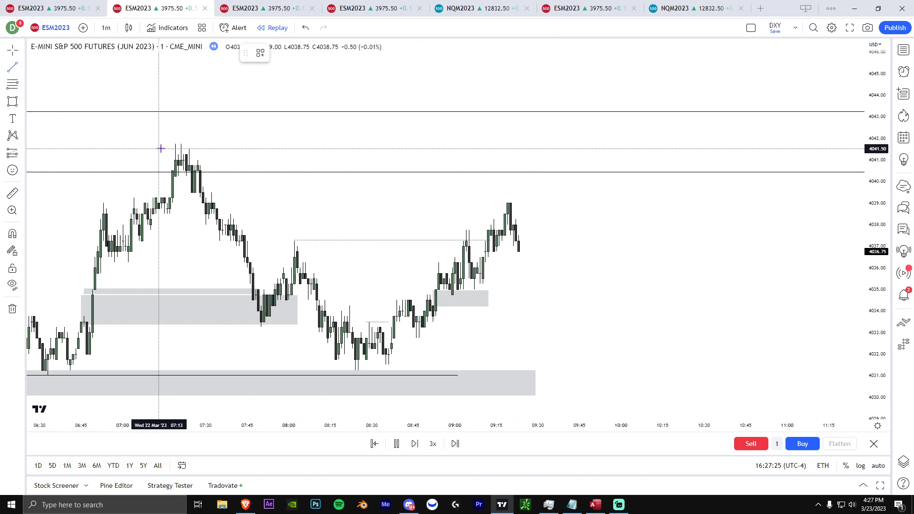
{"action": "left_click", "coordinate": [169, 143]}
{"action": "left_click", "coordinate": [570, 144]}
{"action": "left_click", "coordinate": [592, 204]}
{"action": "left_click", "coordinate": [396, 444]}
{"action": "left_click_drag", "start_coordinate": [469, 179], "coordinate": [499, 174]}
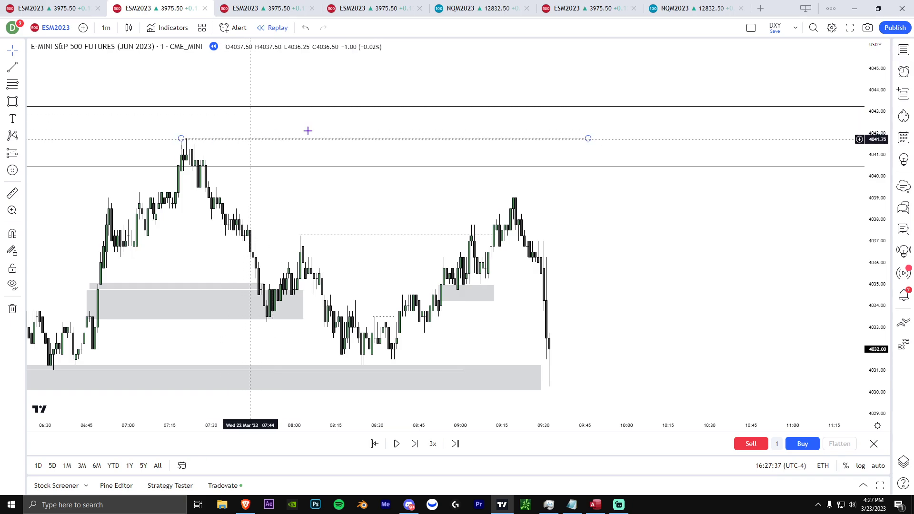
Step: Extend the solid 4031.00 trend line to the latest candles at about 09:33
{"action": "scroll", "coordinate": [629, 263], "scroll_direction": "down", "scroll_amount": 3}
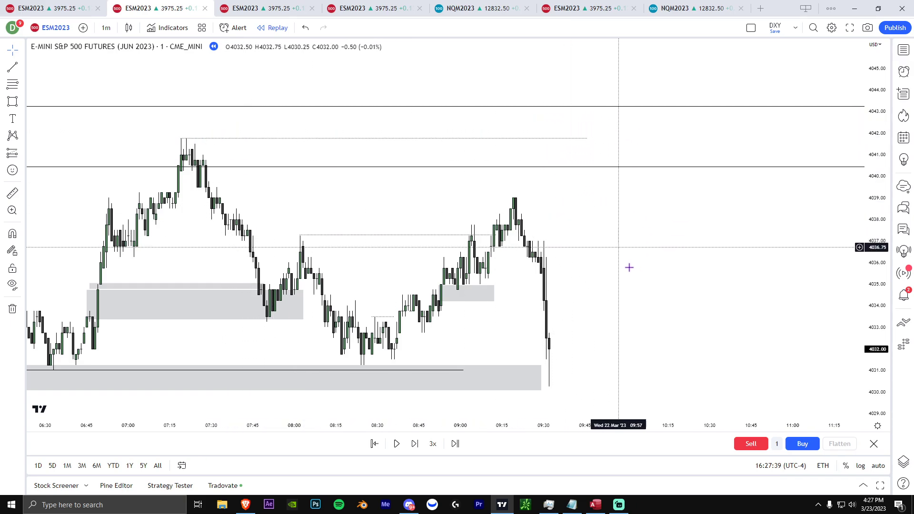
{"action": "scroll", "coordinate": [738, 290], "scroll_direction": "up", "scroll_amount": 3}
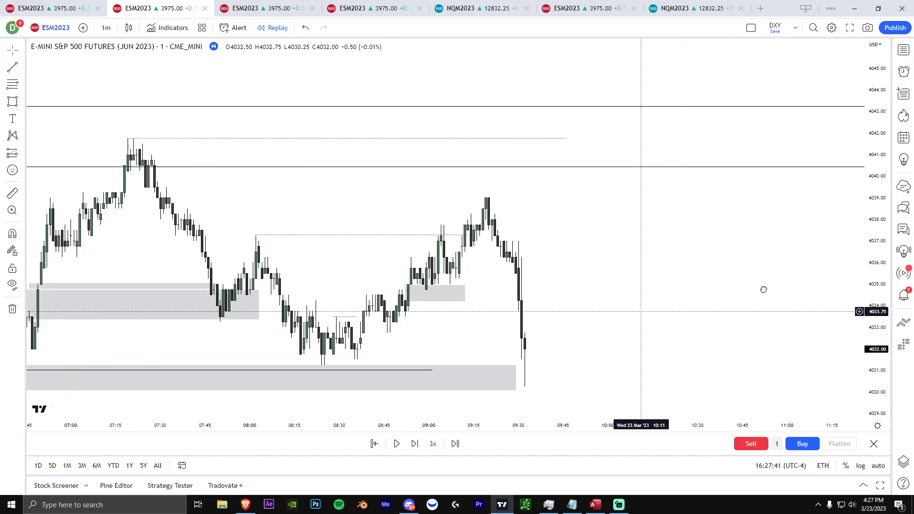
{"action": "left_click_drag", "start_coordinate": [865, 332], "coordinate": [865, 264]}
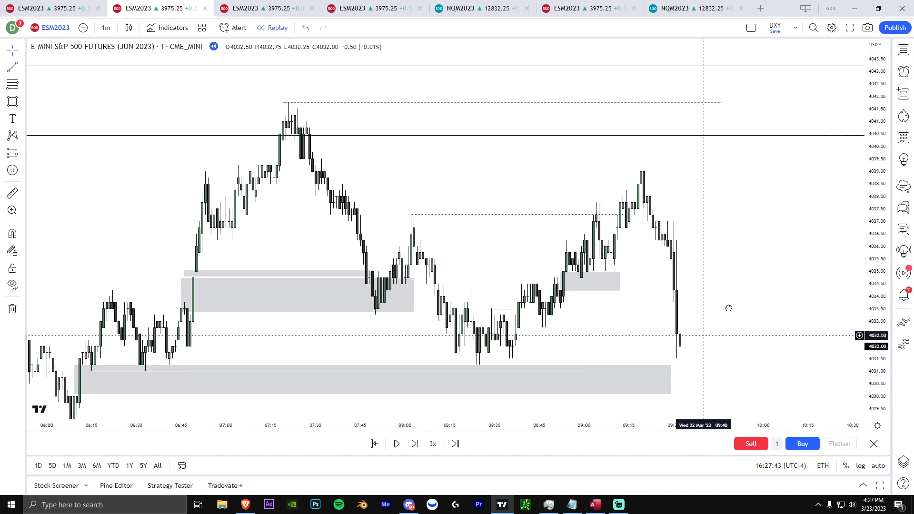
{"action": "left_click_drag", "start_coordinate": [727, 313], "coordinate": [738, 292]}
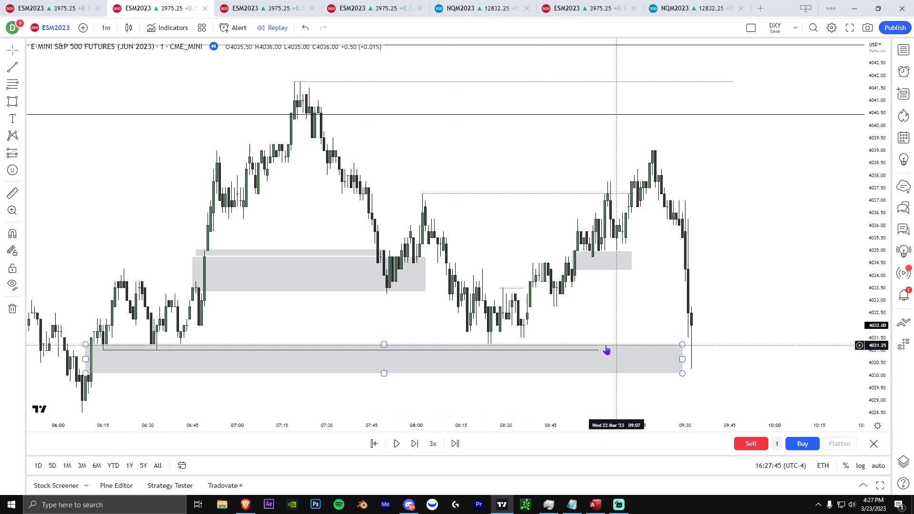
{"action": "left_click_drag", "start_coordinate": [599, 351], "coordinate": [694, 350]}
{"action": "left_click", "coordinate": [698, 364]}
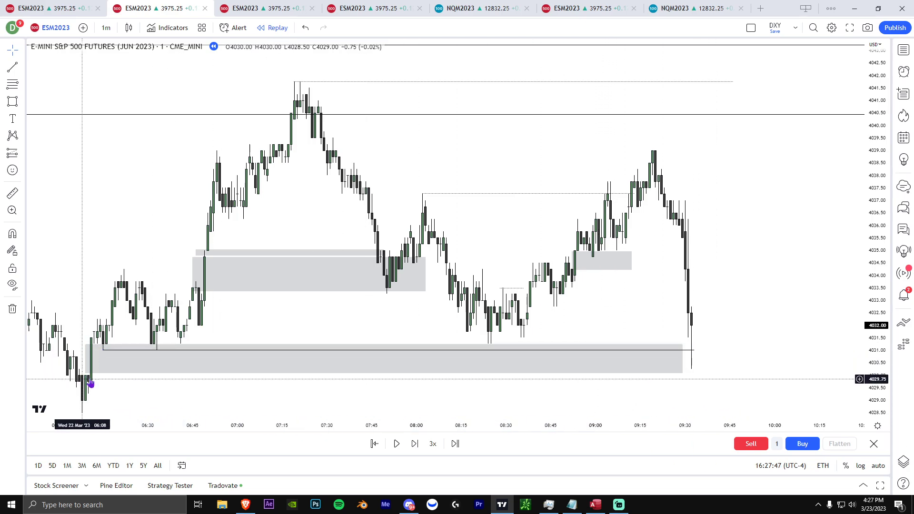
Step: Play the replay to about 09:38 and extend the zone around the 4031.00 line to about 09:54, with its lower edge at 4030.00
{"action": "left_click_drag", "start_coordinate": [753, 368], "coordinate": [586, 361]}
{"action": "scroll", "coordinate": [669, 363], "scroll_direction": "up", "scroll_amount": 2}
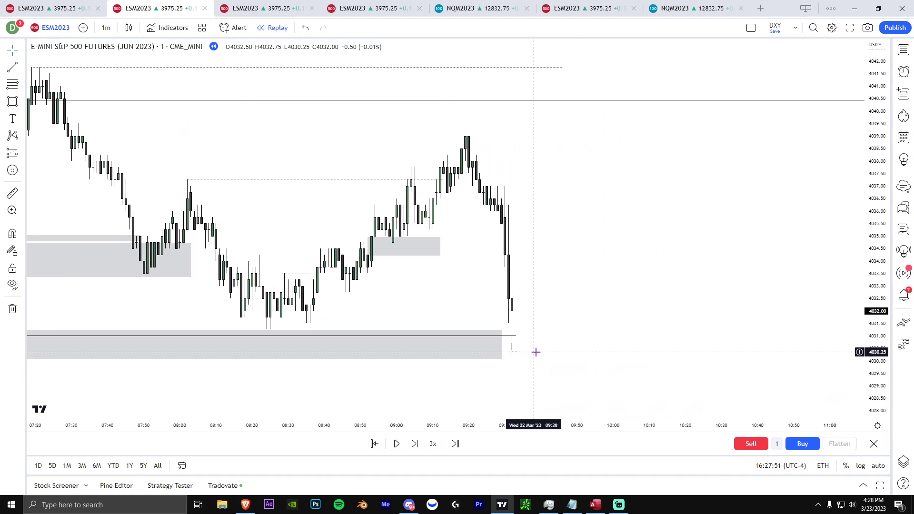
{"action": "left_click", "coordinate": [396, 444]}
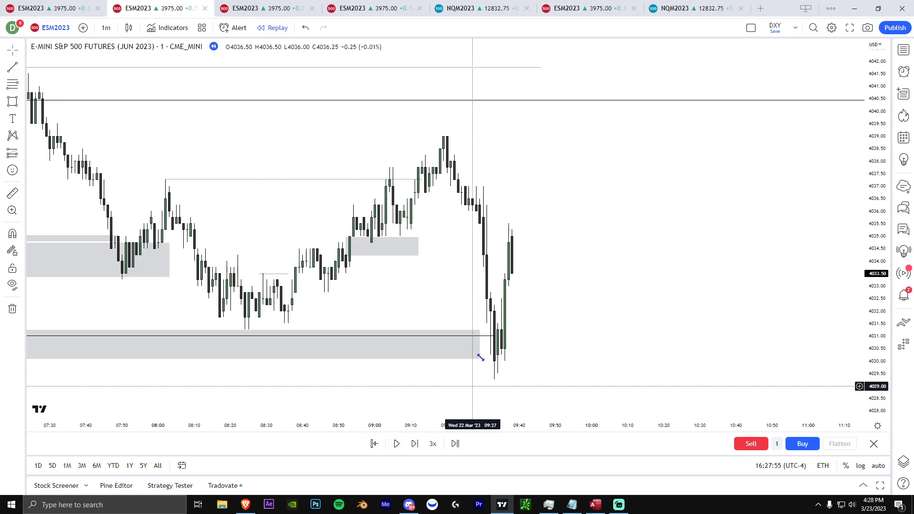
{"action": "scroll", "coordinate": [481, 358], "scroll_direction": "down", "scroll_amount": 3}
{"action": "left_click_drag", "start_coordinate": [583, 359], "coordinate": [649, 362]}
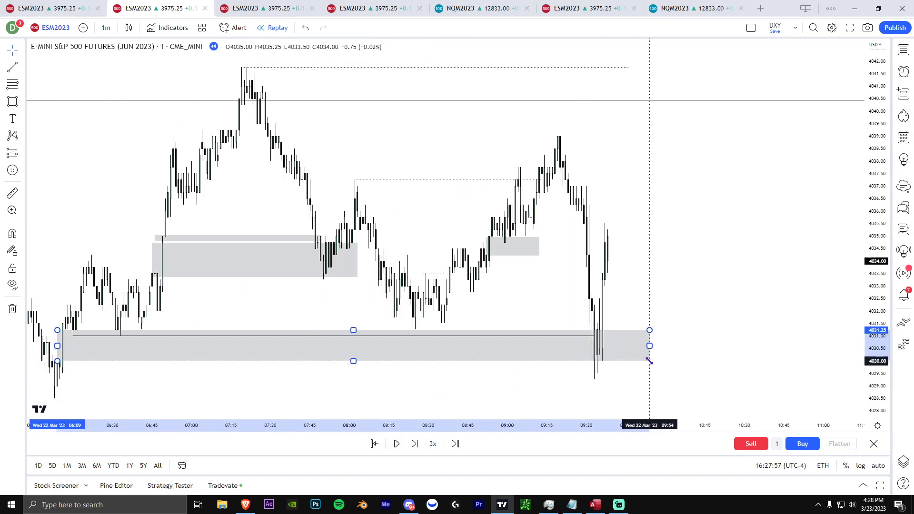
{"action": "left_click", "coordinate": [659, 369]}
Step: Draw a dotted trend line at 4037.00 from about 09:24 to about 09:58, above the sharp sell-off
{"action": "scroll", "coordinate": [659, 370], "scroll_direction": "up", "scroll_amount": 3}
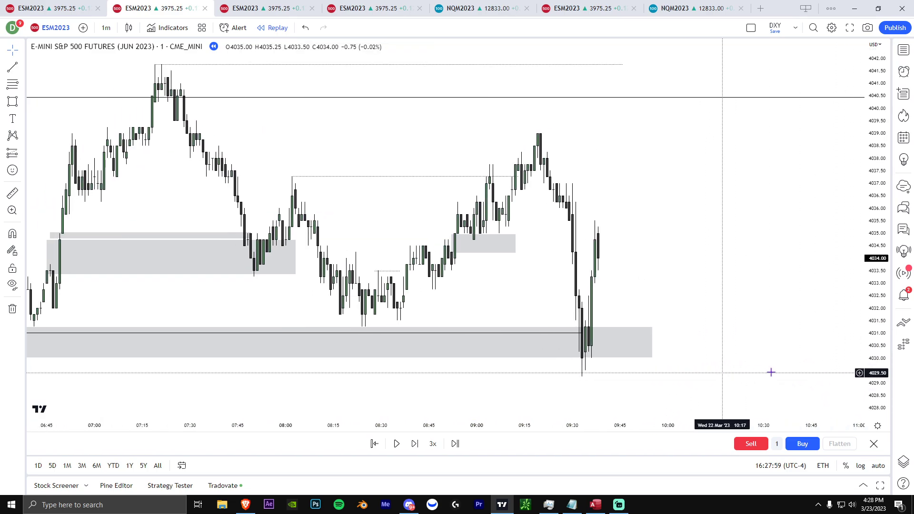
{"action": "scroll", "coordinate": [492, 387], "scroll_direction": "up", "scroll_amount": 5}
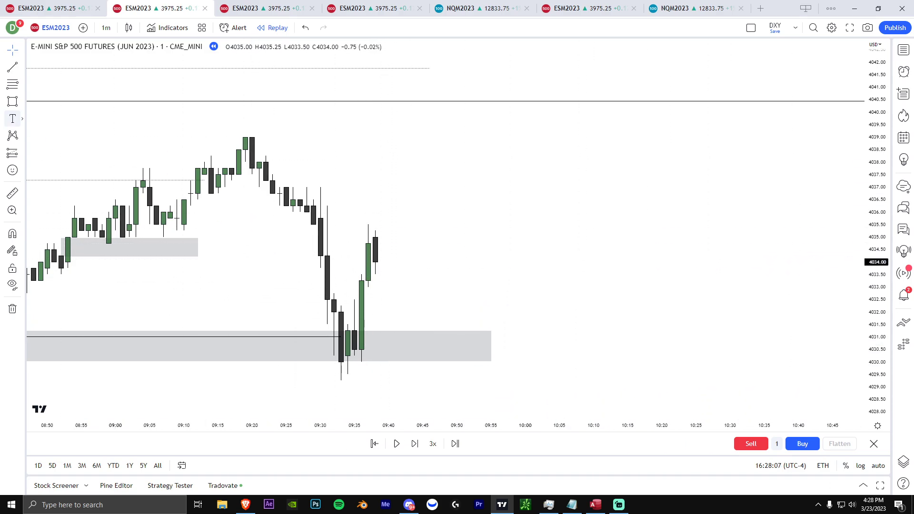
{"action": "left_click", "coordinate": [14, 68]}
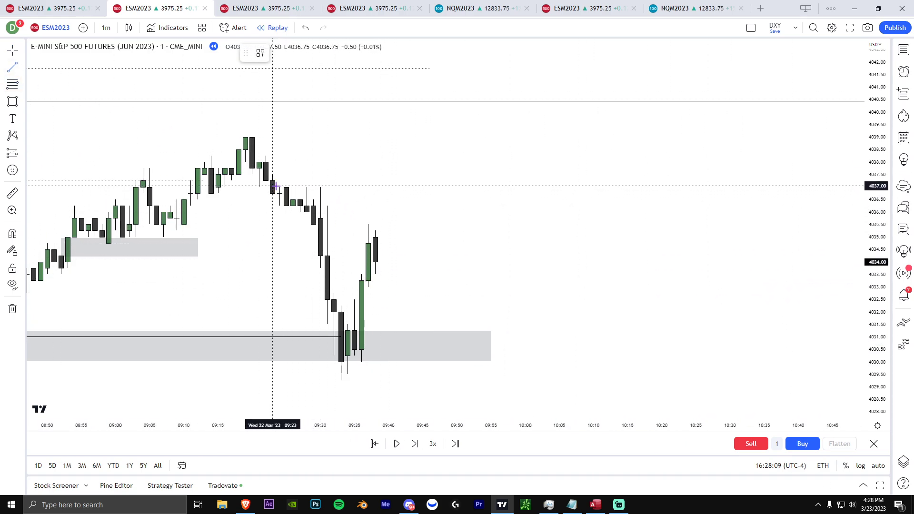
Step: Check the marked levels and the lower zone on the 1-hour chart and return to the 1-minute chart
{"action": "left_click", "coordinate": [106, 27]}
{"action": "left_click", "coordinate": [116, 216]}
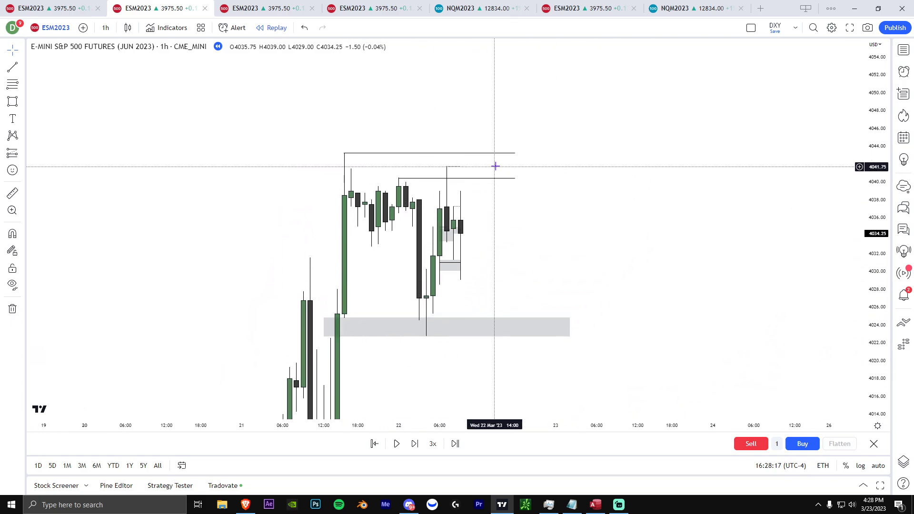
{"action": "left_click", "coordinate": [106, 28]}
{"action": "left_click", "coordinate": [147, 78]}
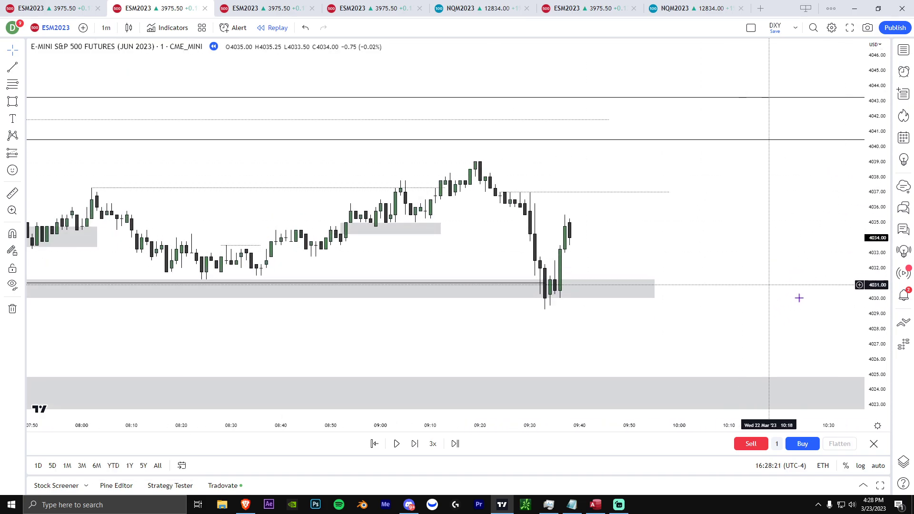
{"action": "scroll", "coordinate": [840, 294], "scroll_direction": "down", "scroll_amount": 2}
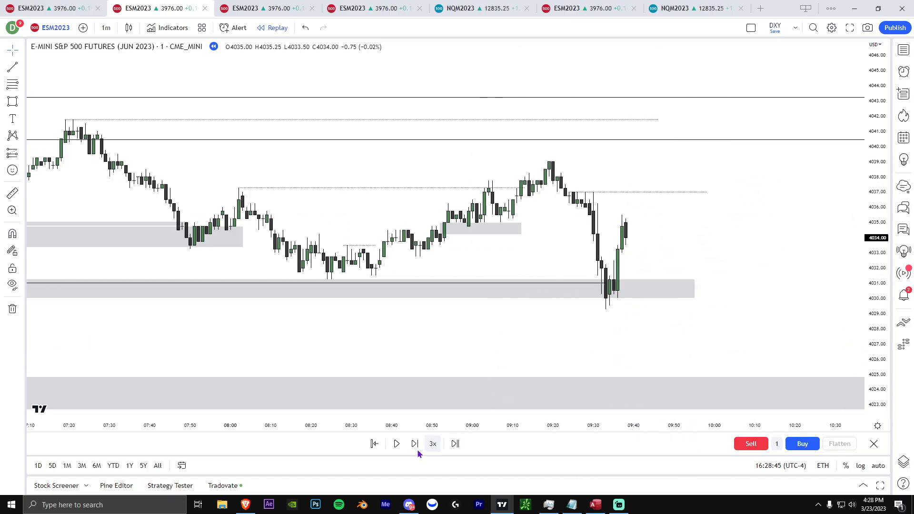
Step: Play the replay to about 09:50 and draw a dotted trend line at 4035.50 from the 09:37 high to about 09:54
{"action": "scroll", "coordinate": [656, 249], "scroll_direction": "up", "scroll_amount": 3}
{"action": "left_click_drag", "start_coordinate": [880, 292], "coordinate": [880, 275]}
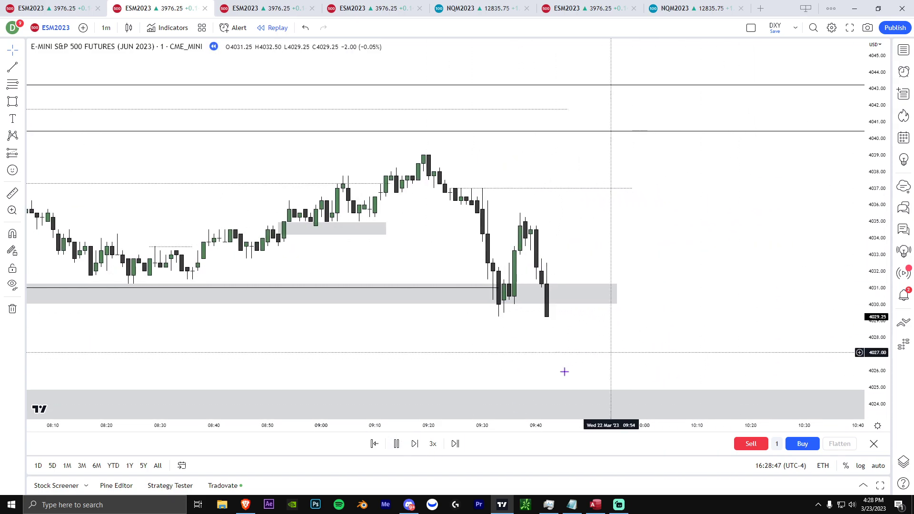
{"action": "left_click", "coordinate": [396, 443]}
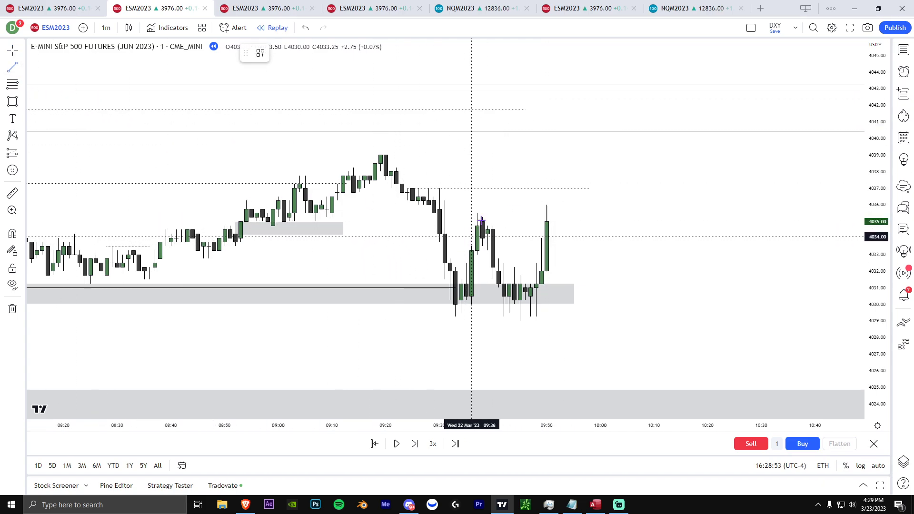
{"action": "left_click", "coordinate": [567, 221], "text": "shift"}
{"action": "left_click", "coordinate": [574, 239]}
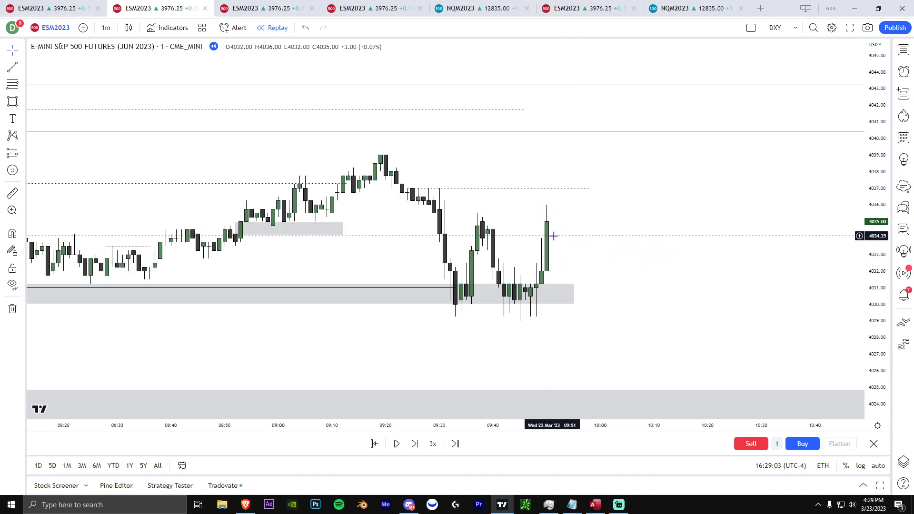
Step: Play the replay to about 10:02, pausing at about 09:54 to review the swing between the 4035.50 line and the zone below
{"action": "left_click", "coordinate": [396, 444]}
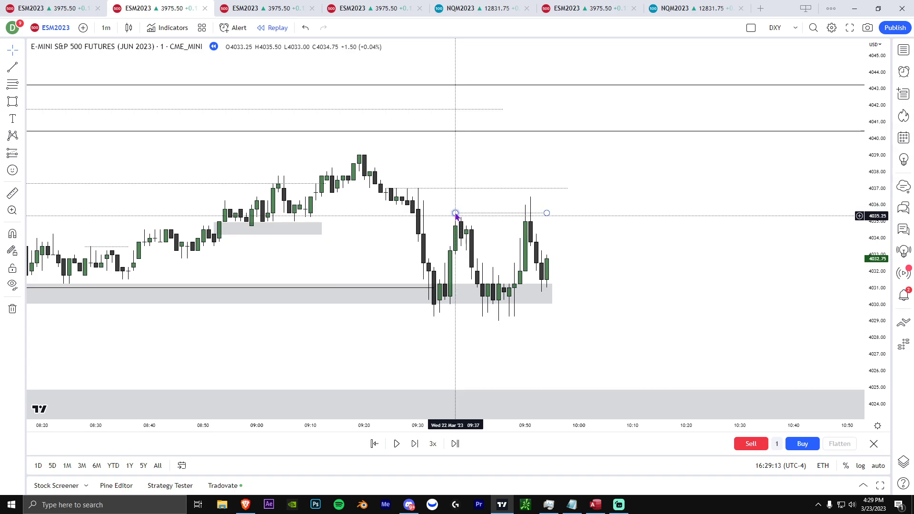
{"action": "left_click_drag", "start_coordinate": [442, 238], "coordinate": [577, 232]}
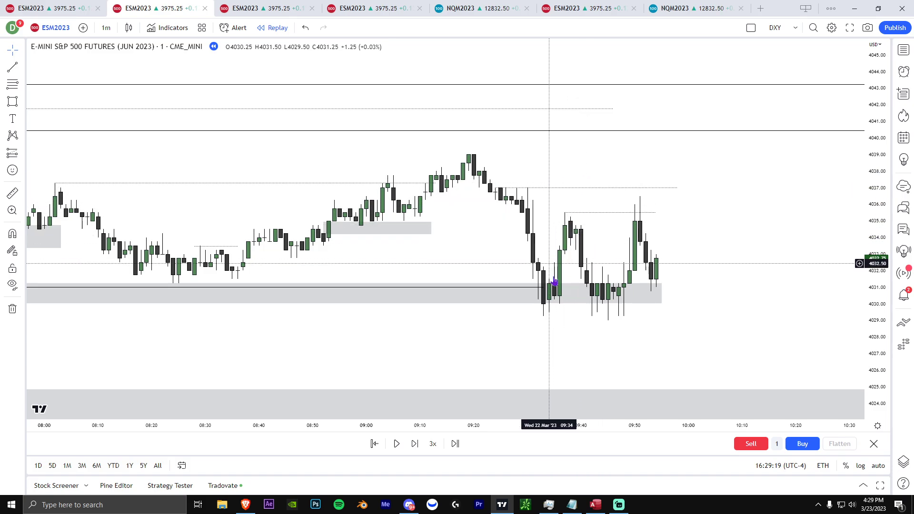
{"action": "left_click_drag", "start_coordinate": [649, 330], "coordinate": [626, 325]}
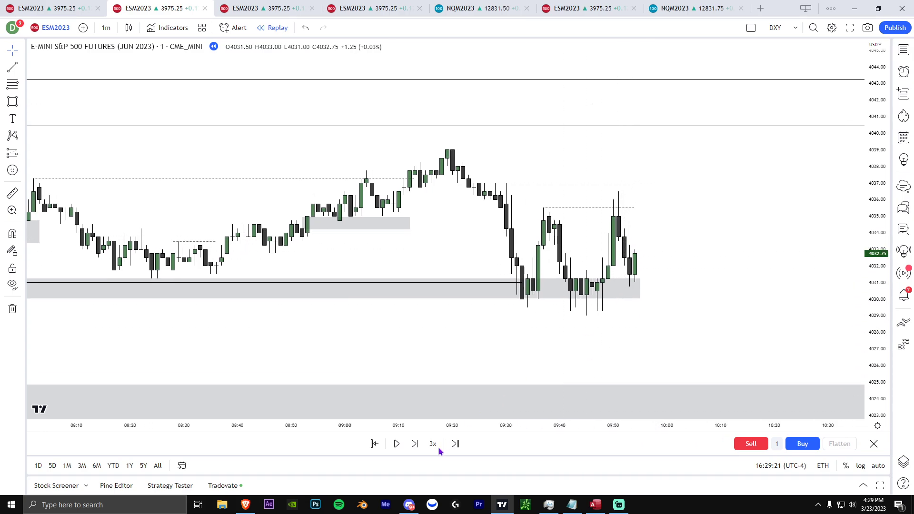
{"action": "left_click", "coordinate": [397, 446]}
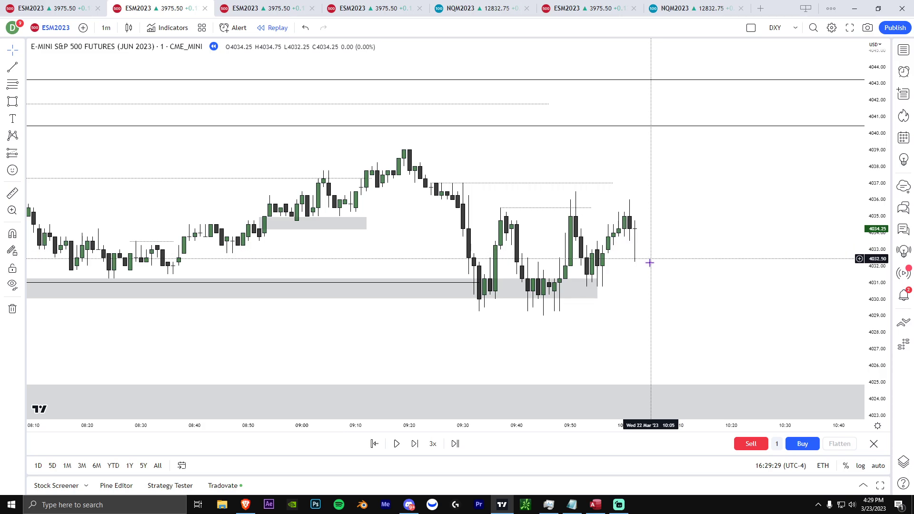
Step: Draw a thin rectangle zone from 09:55 to about 10:07, between 4033.00 and about 4032.75
{"action": "left_click_drag", "start_coordinate": [882, 306], "coordinate": [881, 218]}
{"action": "left_click_drag", "start_coordinate": [772, 217], "coordinate": [675, 171]}
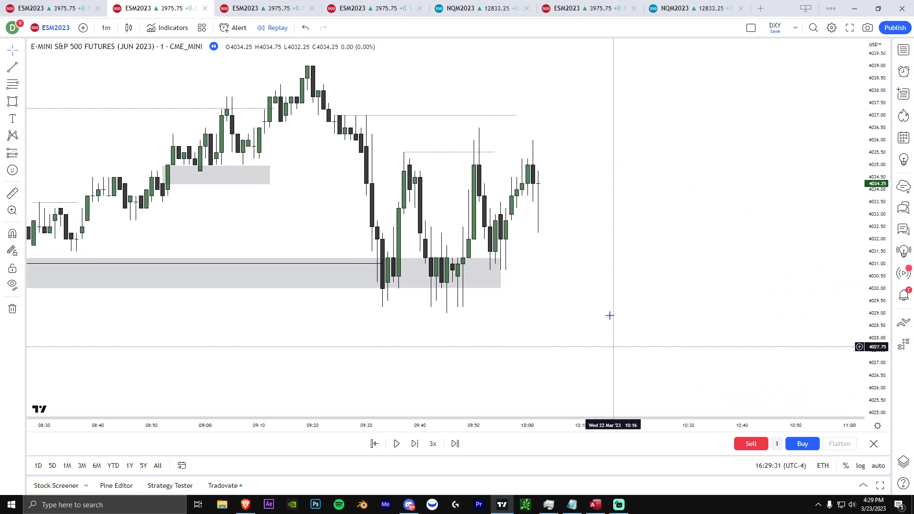
{"action": "left_click_drag", "start_coordinate": [613, 320], "coordinate": [613, 300]}
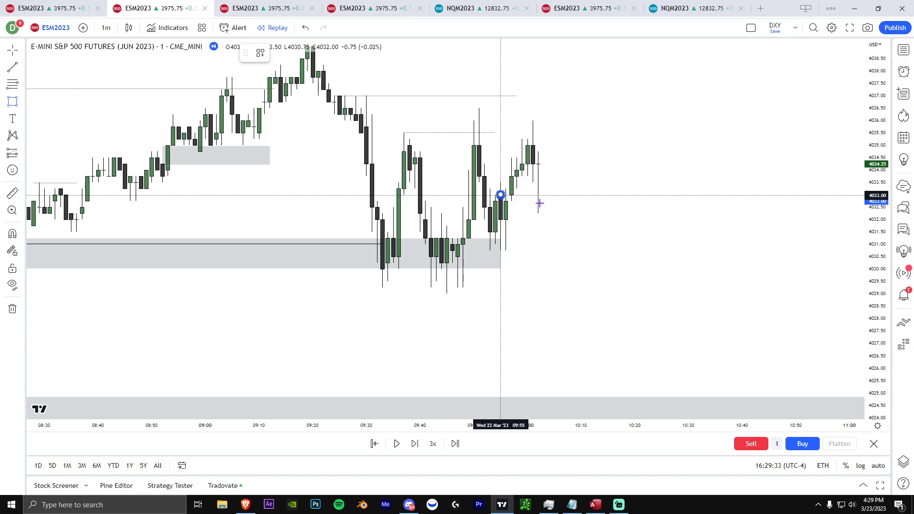
{"action": "left_click_drag", "start_coordinate": [500, 194], "coordinate": [565, 204]}
{"action": "scroll", "coordinate": [663, 237], "scroll_direction": "down", "scroll_amount": 4}
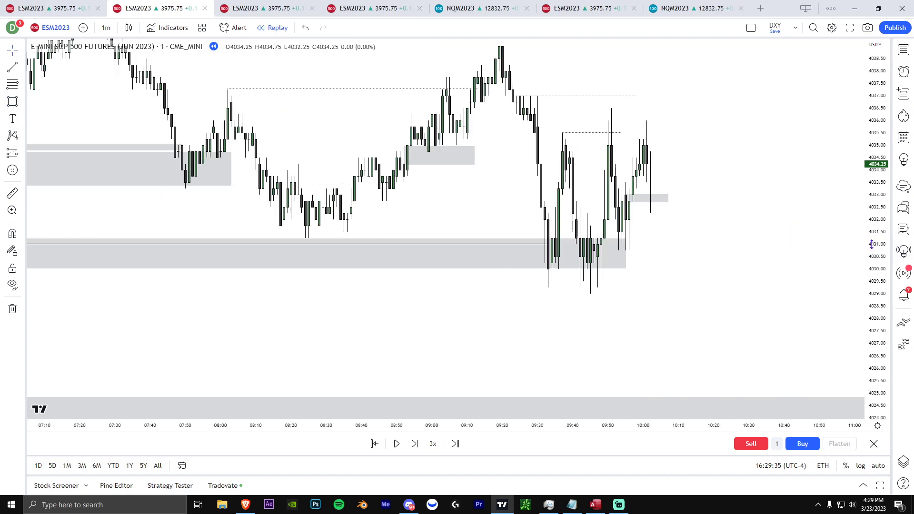
Step: Extend the 4035.50 trend line to about 09:58 and play the replay on to about 10:14
{"action": "left_click_drag", "start_coordinate": [726, 149], "coordinate": [702, 170]}
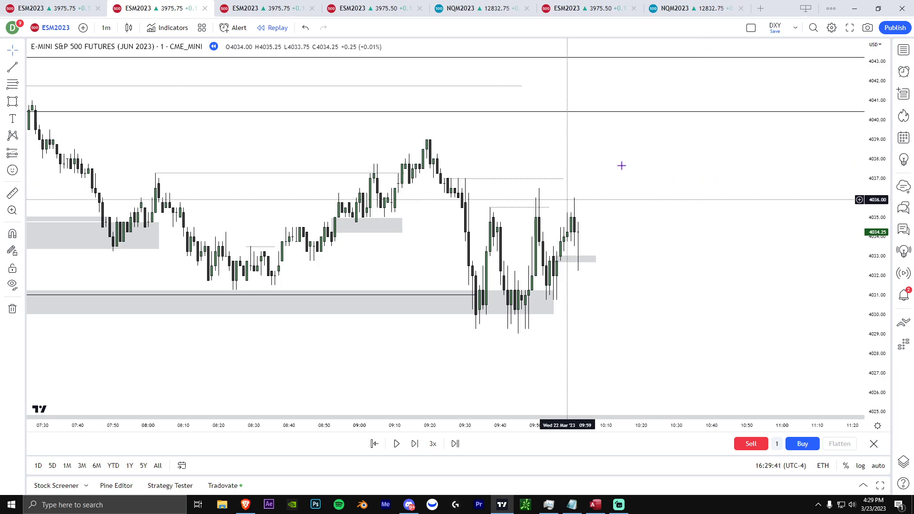
{"action": "left_click_drag", "start_coordinate": [551, 210], "coordinate": [560, 207]}
{"action": "left_click", "coordinate": [617, 205]}
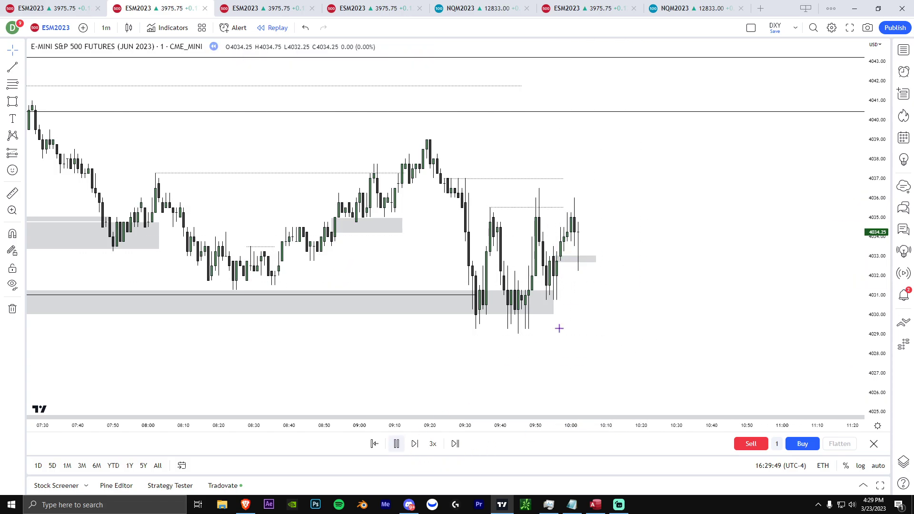
{"action": "left_click", "coordinate": [397, 444]}
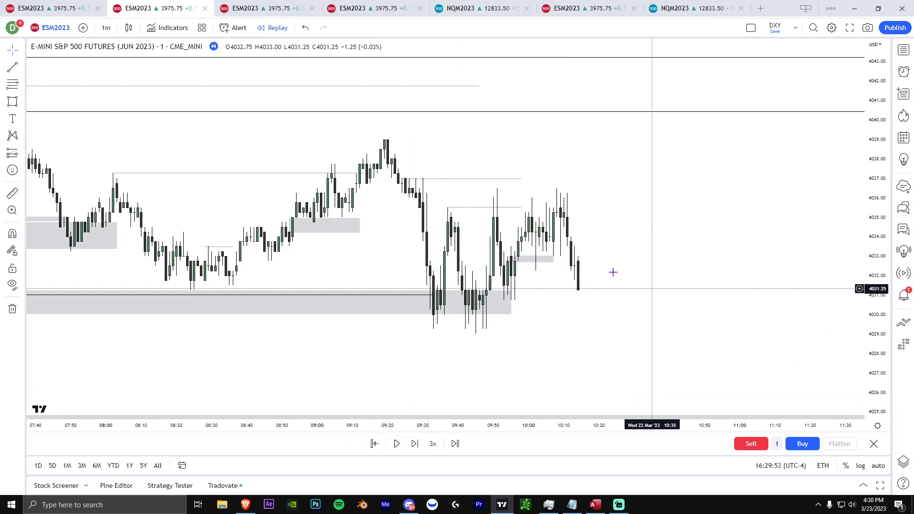
Step: Extend the thin rectangle zone between 4033.00 and 4032.75 to 10:23
{"action": "left_click", "coordinate": [553, 261]}
{"action": "left_click_drag", "start_coordinate": [554, 262], "coordinate": [610, 264]}
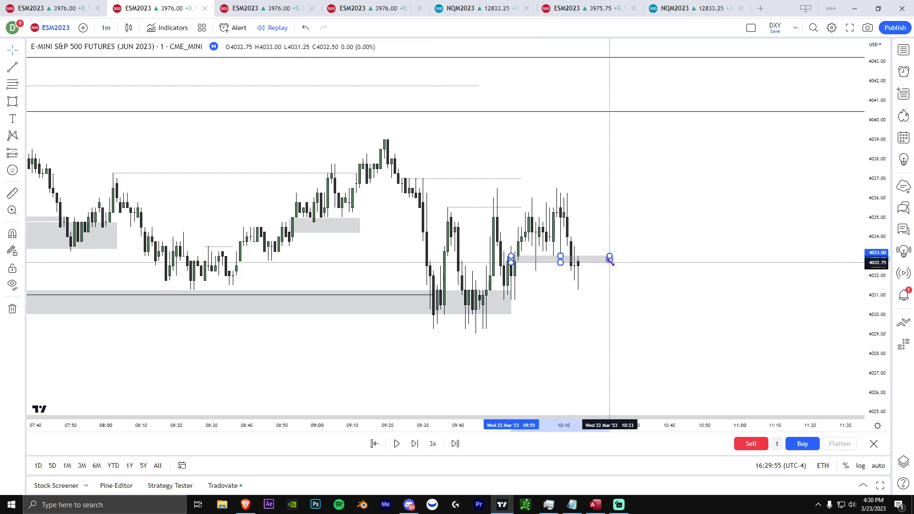
{"action": "left_click", "coordinate": [611, 272]}
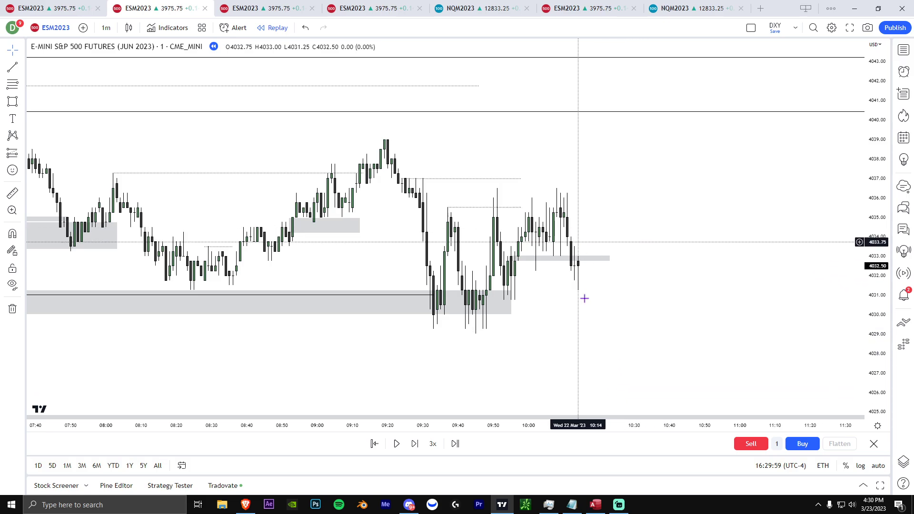
{"action": "left_click", "coordinate": [470, 305]}
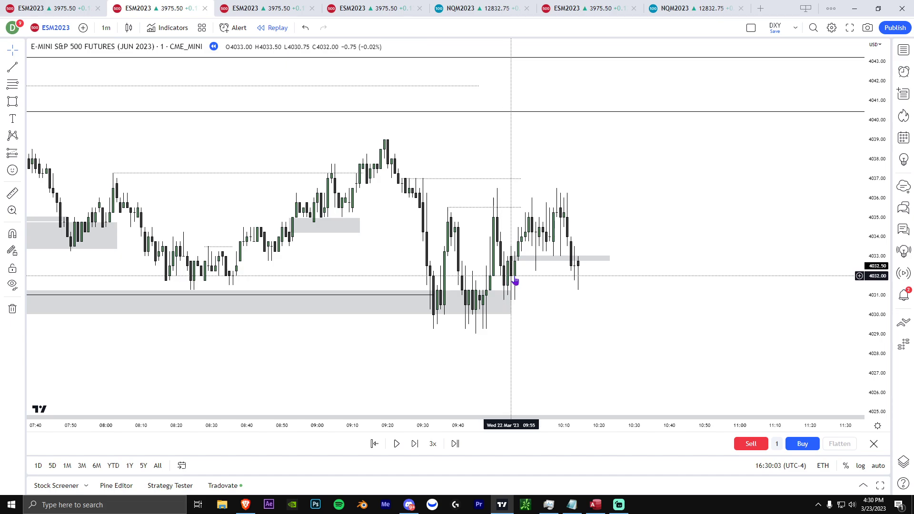
Step: Extend the 4037.00 trend line to 10:36 and draw a dotted trend line at 4030.75 from 09:53 to about 11:24
{"action": "left_click_drag", "start_coordinate": [624, 304], "coordinate": [595, 310]}
{"action": "left_click_drag", "start_coordinate": [491, 185], "coordinate": [626, 185]}
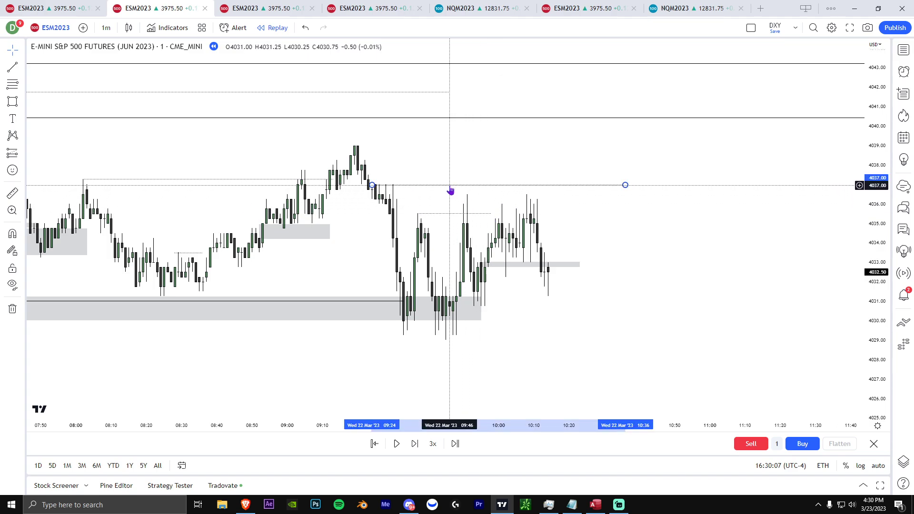
{"action": "left_click_drag", "start_coordinate": [454, 178], "coordinate": [381, 169]}
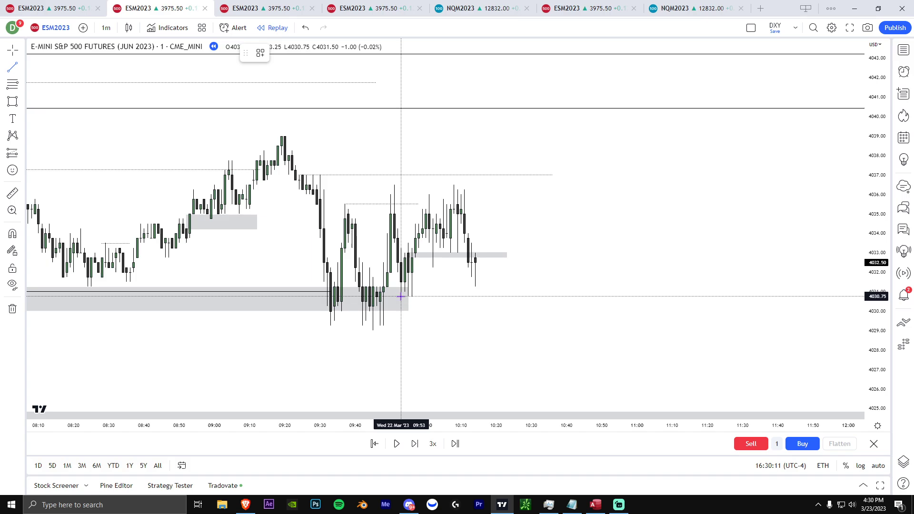
{"action": "left_click", "coordinate": [721, 296]}
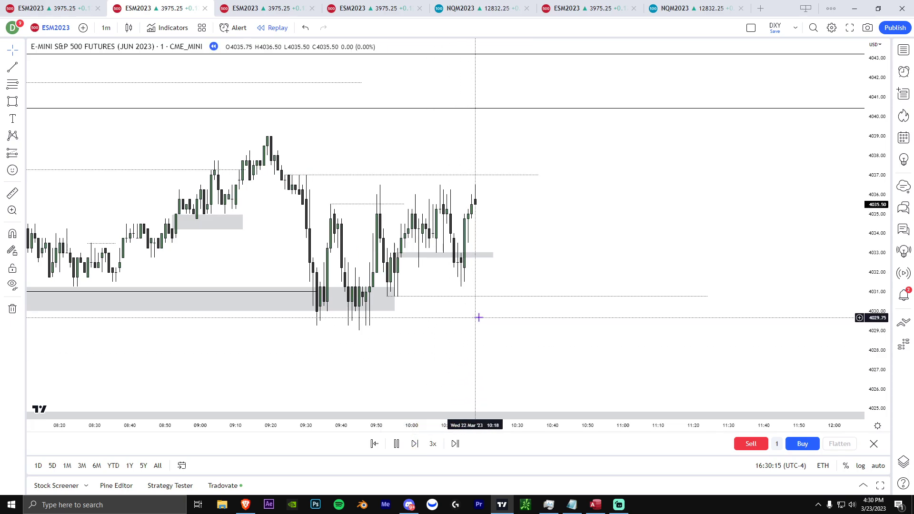
Step: Play the replay on to about 10:31, pausing at about 10:22 to review the rally through the upper black lines
{"action": "left_click", "coordinate": [396, 444]}
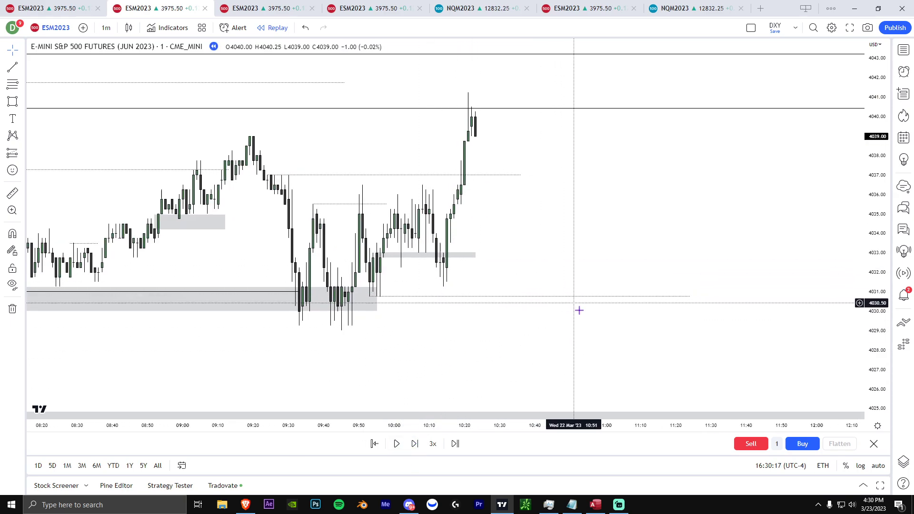
{"action": "left_click_drag", "start_coordinate": [570, 299], "coordinate": [581, 319]}
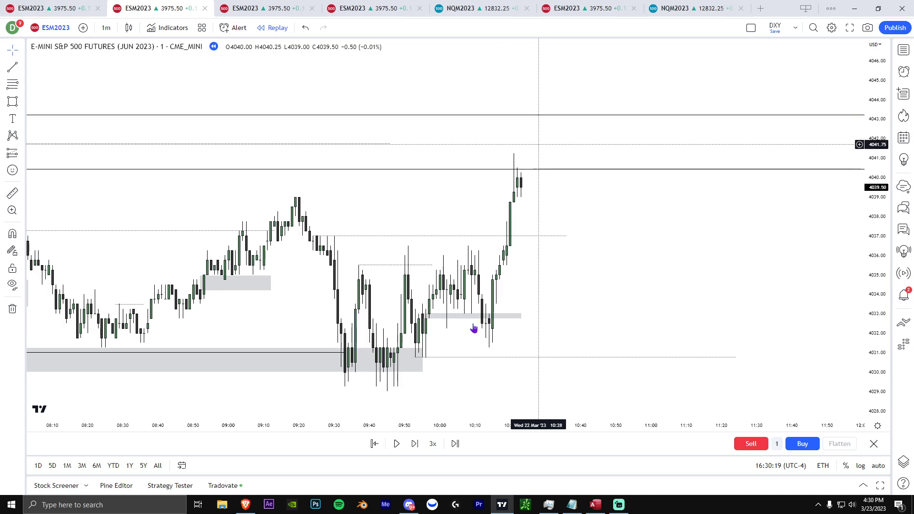
{"action": "left_click", "coordinate": [396, 444]}
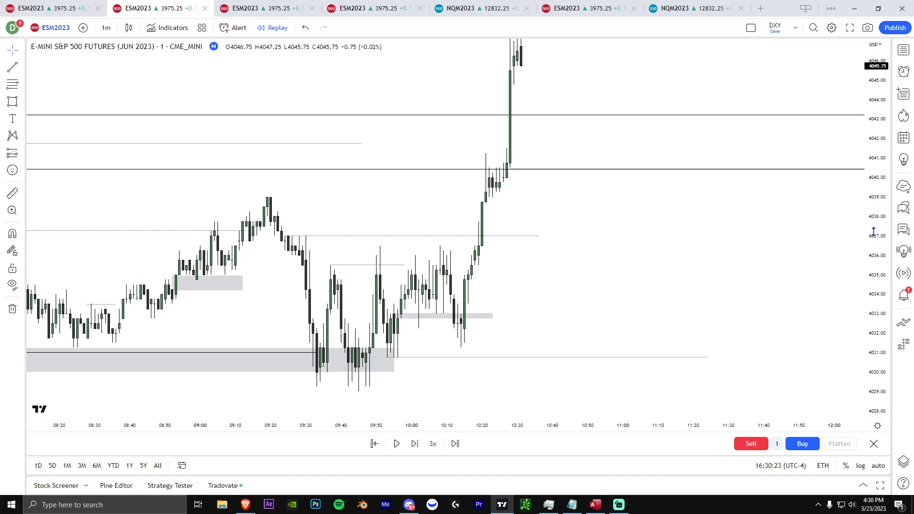
{"action": "scroll", "coordinate": [762, 281], "scroll_direction": "down", "scroll_amount": 2}
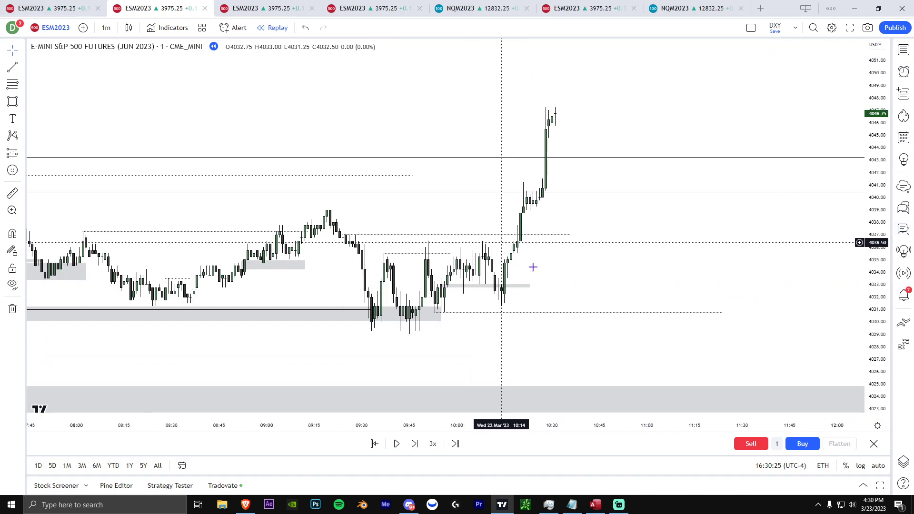
Step: Extend the 4030.75 trend line to about 12:01 and play the replay on to about 10:40
{"action": "left_click_drag", "start_coordinate": [723, 312], "coordinate": [841, 313]}
{"action": "left_click", "coordinate": [762, 337]}
{"action": "scroll", "coordinate": [759, 336], "scroll_direction": "down", "scroll_amount": 1}
{"action": "left_click_drag", "start_coordinate": [736, 267], "coordinate": [546, 281]}
{"action": "scroll", "coordinate": [620, 273], "scroll_direction": "down", "scroll_amount": 2}
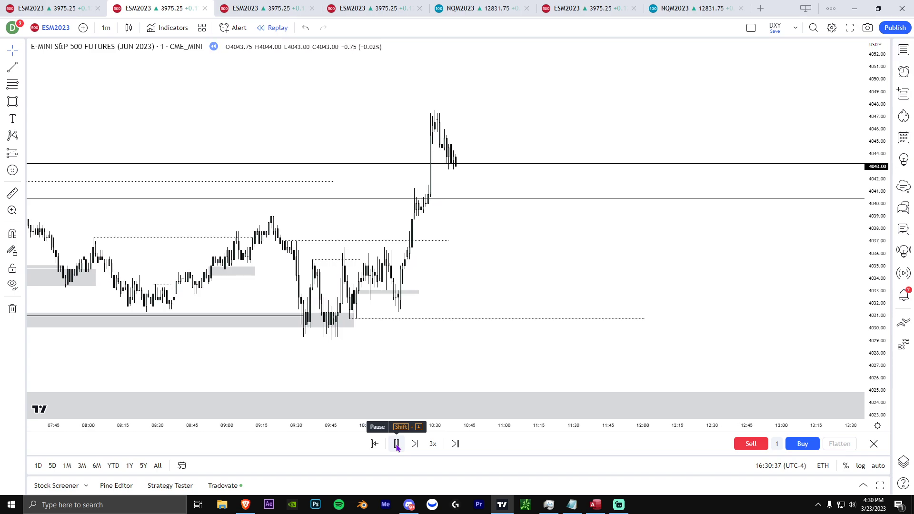
{"action": "left_click", "coordinate": [397, 443]}
Step: Draw a rectangle zone over the rally from 10:25 to about 11:50, between 4044.75 and about 4041.50
{"action": "scroll", "coordinate": [476, 255], "scroll_direction": "down", "scroll_amount": 3}
{"action": "scroll", "coordinate": [449, 265], "scroll_direction": "down", "scroll_amount": 3}
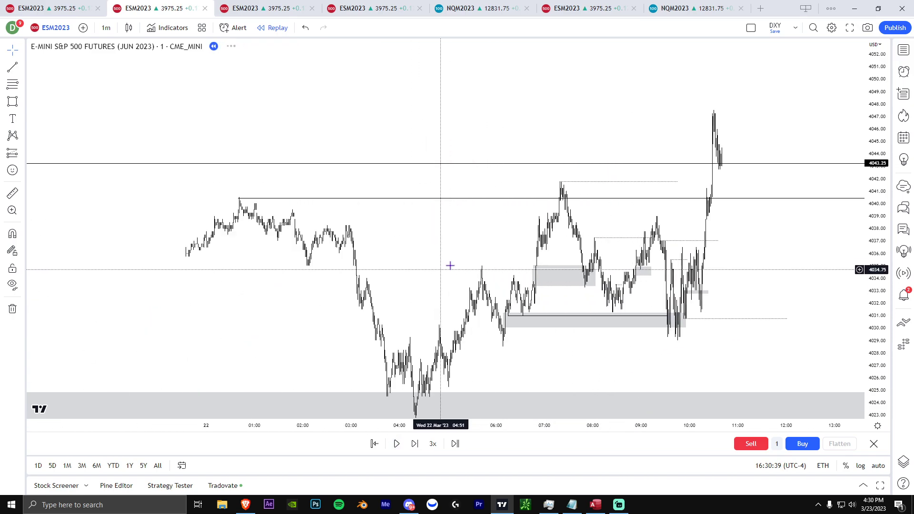
{"action": "scroll", "coordinate": [310, 194], "scroll_direction": "down", "scroll_amount": 3}
{"action": "scroll", "coordinate": [595, 214], "scroll_direction": "up", "scroll_amount": 5}
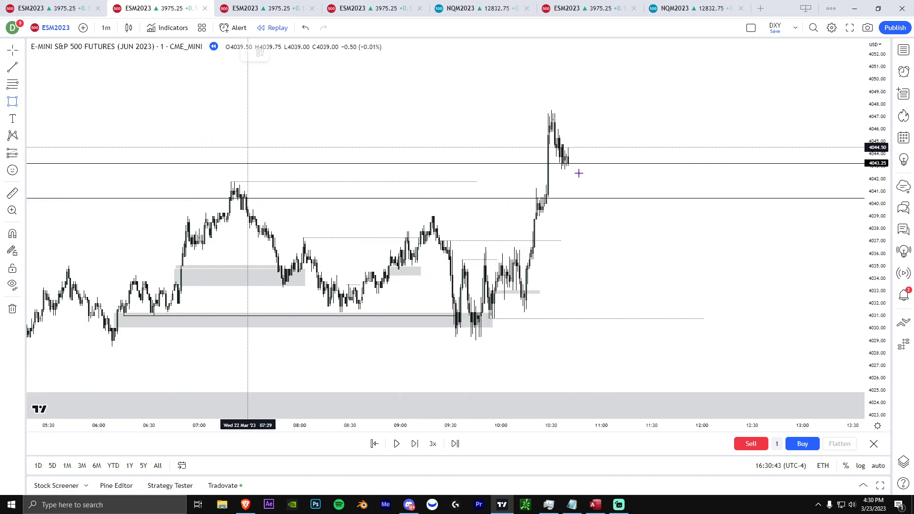
{"action": "left_click_drag", "start_coordinate": [543, 145], "coordinate": [684, 189]}
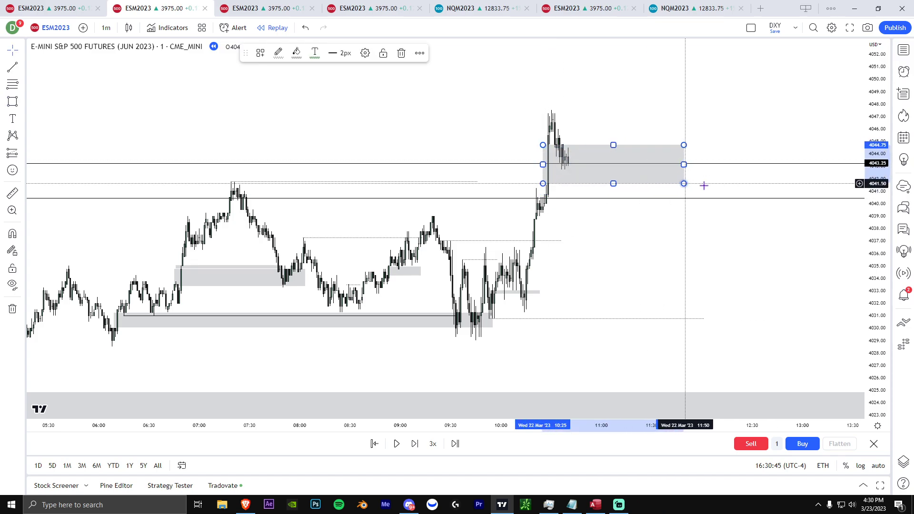
{"action": "left_click", "coordinate": [701, 185]}
{"action": "scroll", "coordinate": [655, 187], "scroll_direction": "up", "scroll_amount": 3}
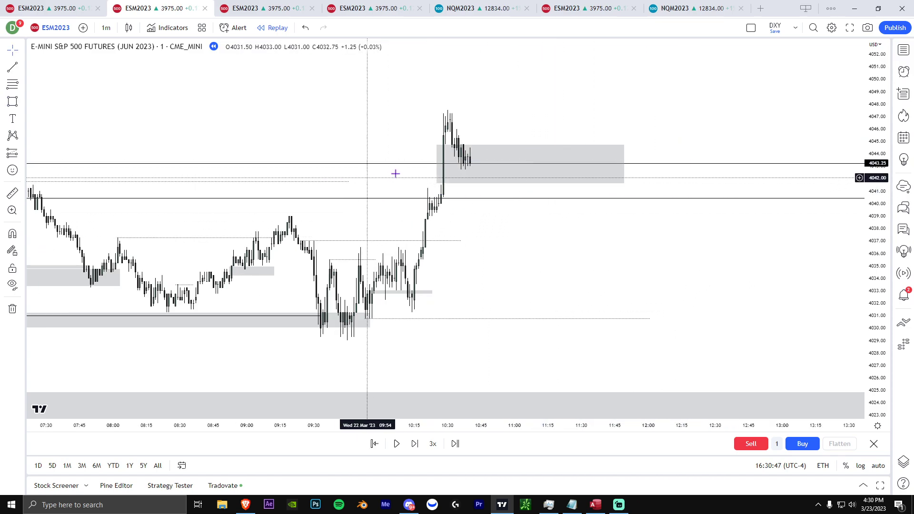
{"action": "scroll", "coordinate": [428, 173], "scroll_direction": "down", "scroll_amount": 1}
{"action": "scroll", "coordinate": [445, 170], "scroll_direction": "up", "scroll_amount": 1}
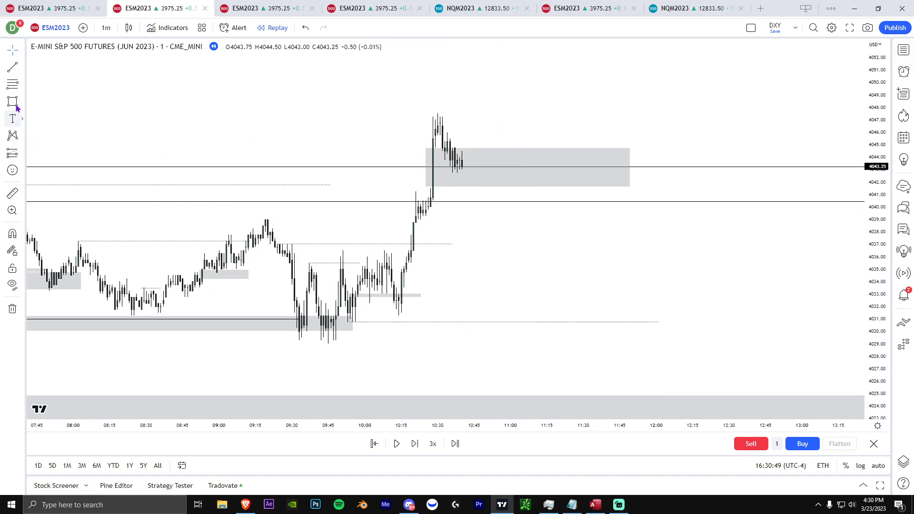
Step: Draw a dotted trend line from the latest candle at 4043.25 up to 4049.25, and delete it
{"action": "left_click", "coordinate": [462, 166]}
{"action": "left_click", "coordinate": [505, 92]}
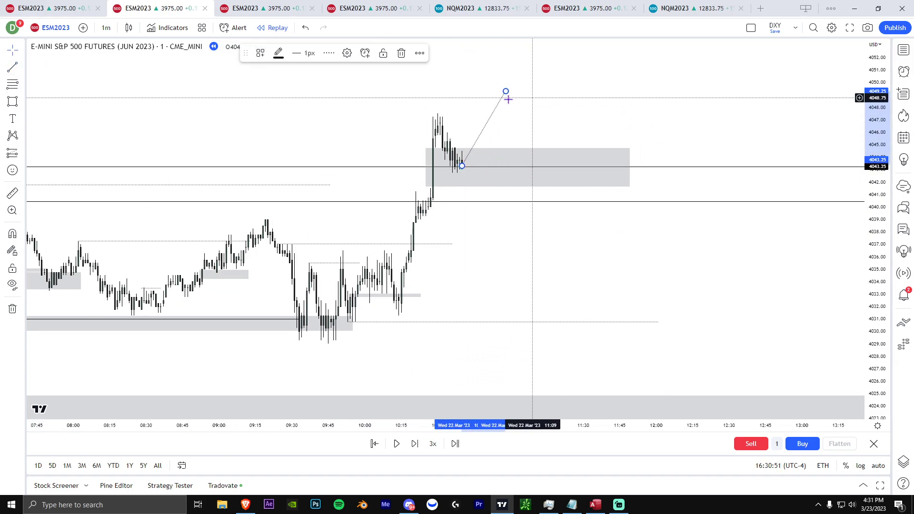
{"action": "key", "text": "Delete"}
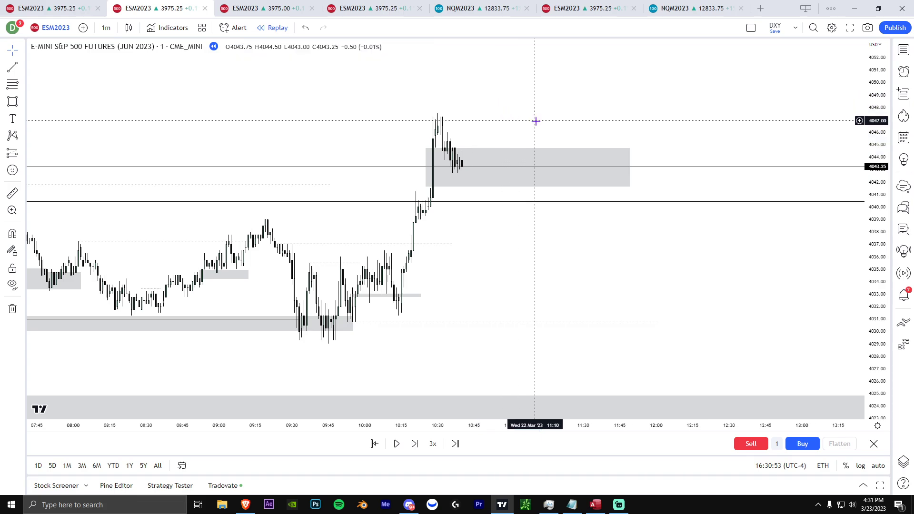
Step: Play the replay on to about 10:56 and review how price trades through the new rectangle zone
{"action": "scroll", "coordinate": [536, 121], "scroll_direction": "up", "scroll_amount": 1}
{"action": "left_click_drag", "start_coordinate": [560, 127], "coordinate": [700, 143]}
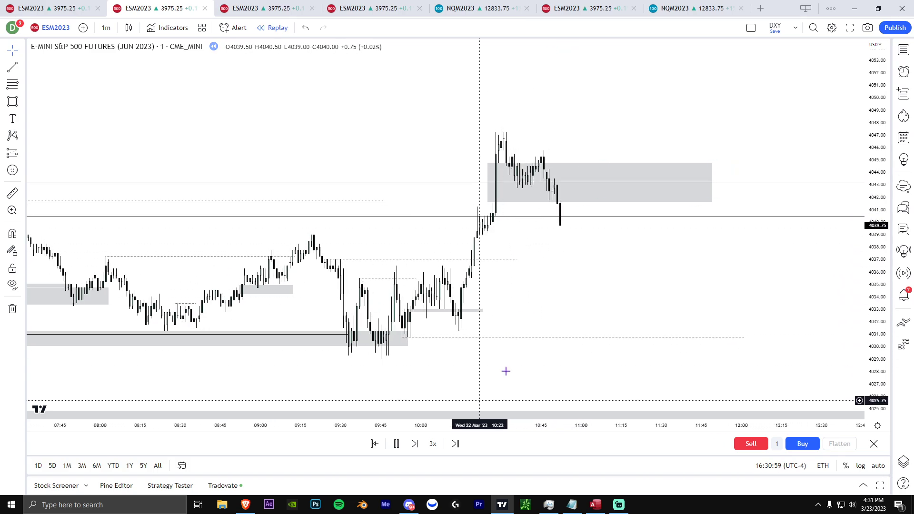
{"action": "left_click", "coordinate": [397, 444]}
{"action": "left_click_drag", "start_coordinate": [874, 273], "coordinate": [873, 162]}
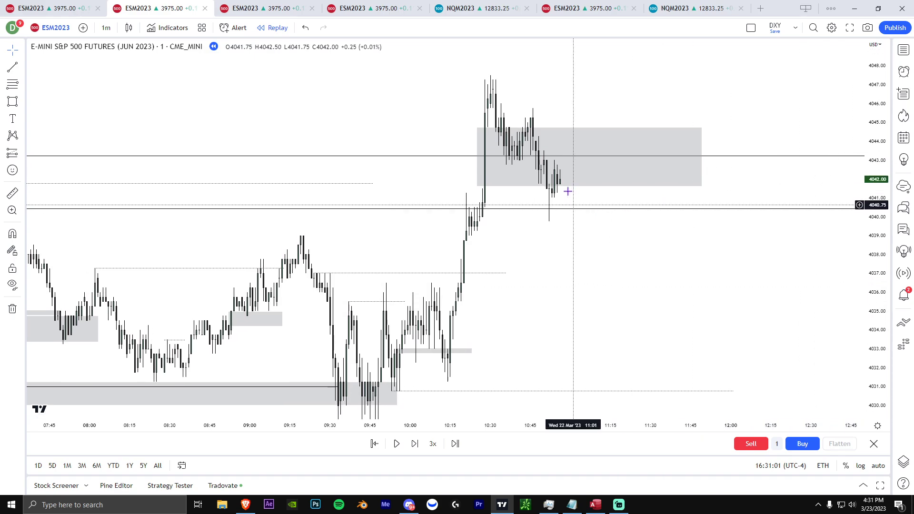
{"action": "left_click", "coordinate": [554, 196]}
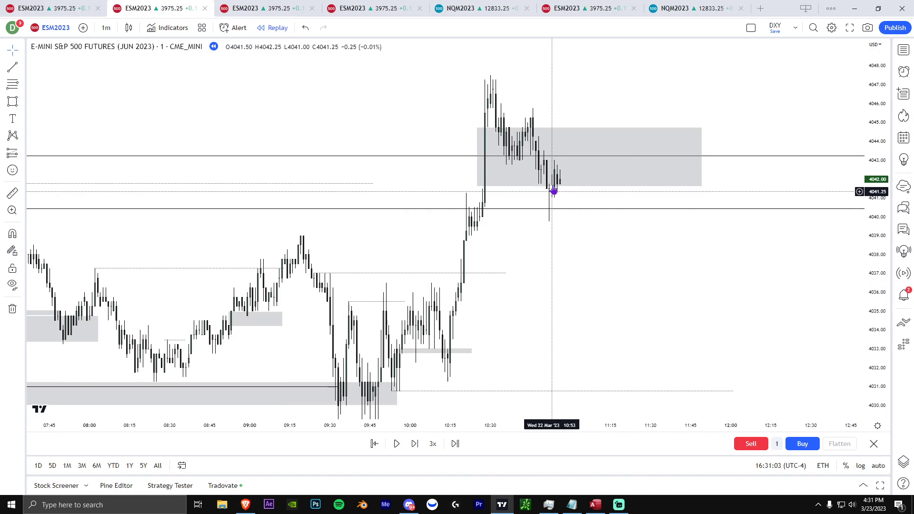
Step: Place a short position drawing with its entry at 4043.00, starting at about 11:04 beside the latest candles
{"action": "left_click_drag", "start_coordinate": [169, 120], "coordinate": [126, 113]}
{"action": "left_click", "coordinate": [22, 154]}
{"action": "left_click", "coordinate": [63, 172]}
{"action": "left_click", "coordinate": [543, 157]}
{"action": "left_click", "coordinate": [510, 249]}
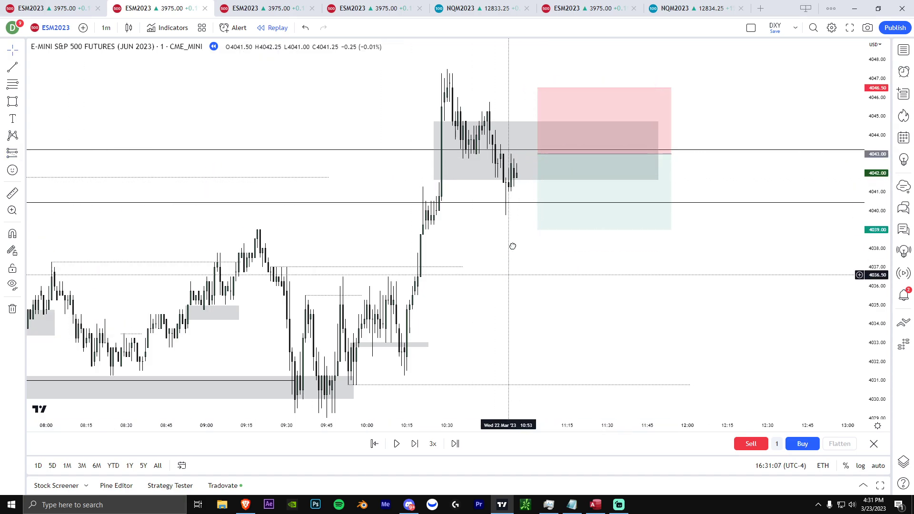
Step: Set the short position's target to 4030.75, its stop to 4045.75, and its entry to 4042.75 at 10:53
{"action": "left_click", "coordinate": [543, 204]}
{"action": "left_click_drag", "start_coordinate": [544, 204], "coordinate": [537, 359]}
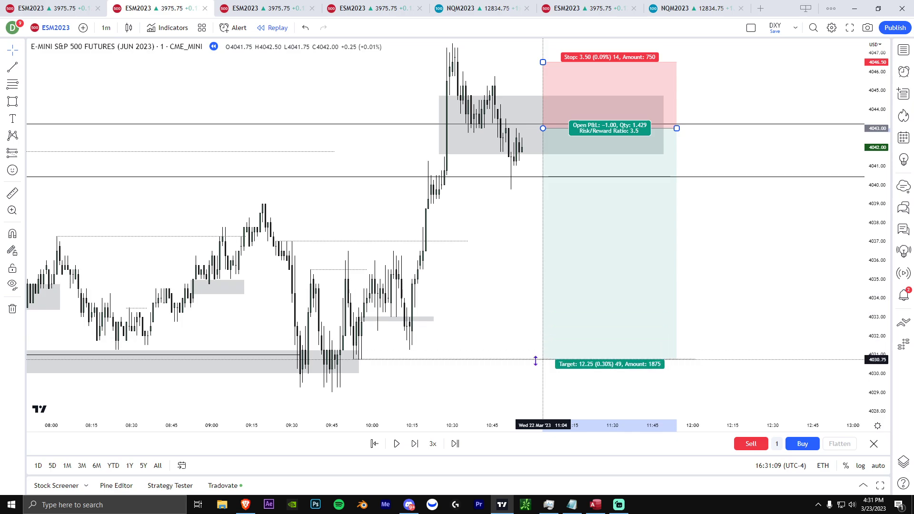
{"action": "mouse_move", "coordinate": [543, 63]}
{"action": "left_mouse_down"}
{"action": "mouse_move", "coordinate": [539, 100]}
{"action": "mouse_move", "coordinate": [543, 76]}
{"action": "left_mouse_up"}
{"action": "left_click_drag", "start_coordinate": [543, 129], "coordinate": [514, 133]}
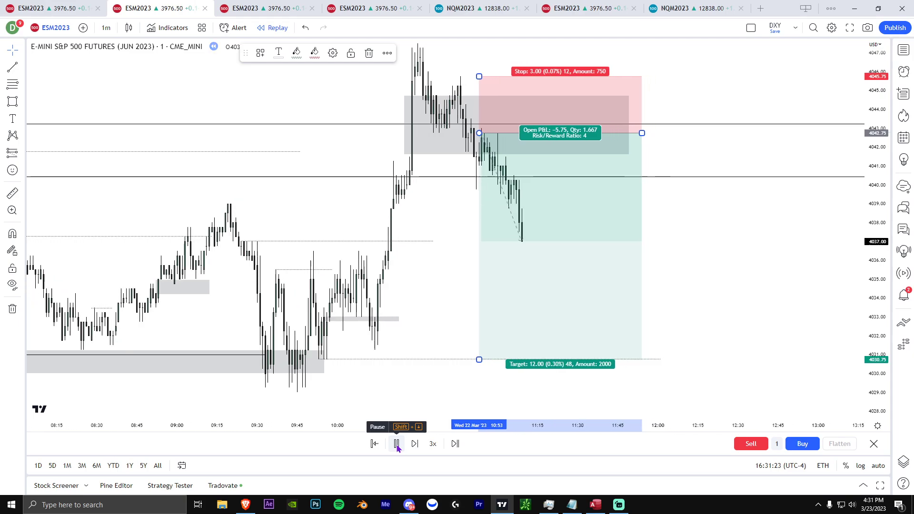
Step: Play the replay on to about 11:22, following price down inside the short position's target area
{"action": "left_click", "coordinate": [397, 444]}
{"action": "mouse_move", "coordinate": [484, 359]}
{"action": "left_mouse_down"}
{"action": "mouse_move", "coordinate": [483, 261]}
{"action": "mouse_move", "coordinate": [487, 360]}
{"action": "left_mouse_up"}
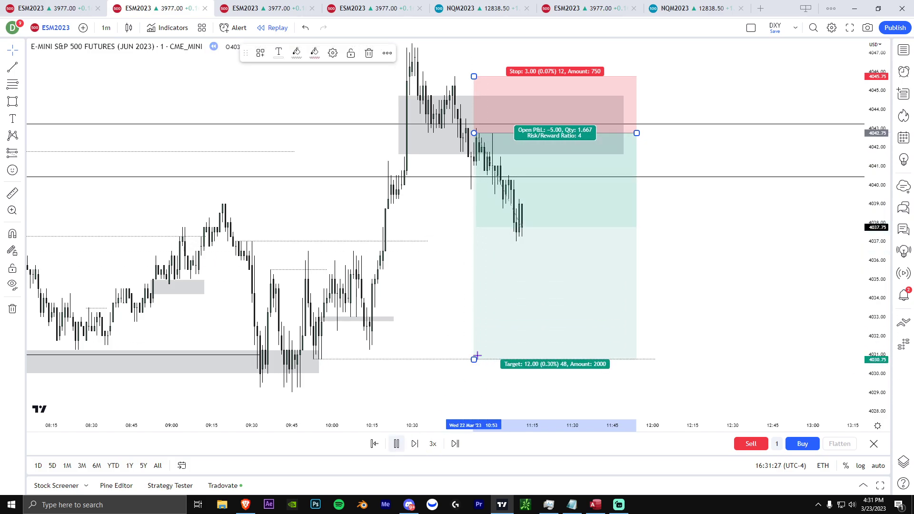
{"action": "left_click", "coordinate": [799, 342]}
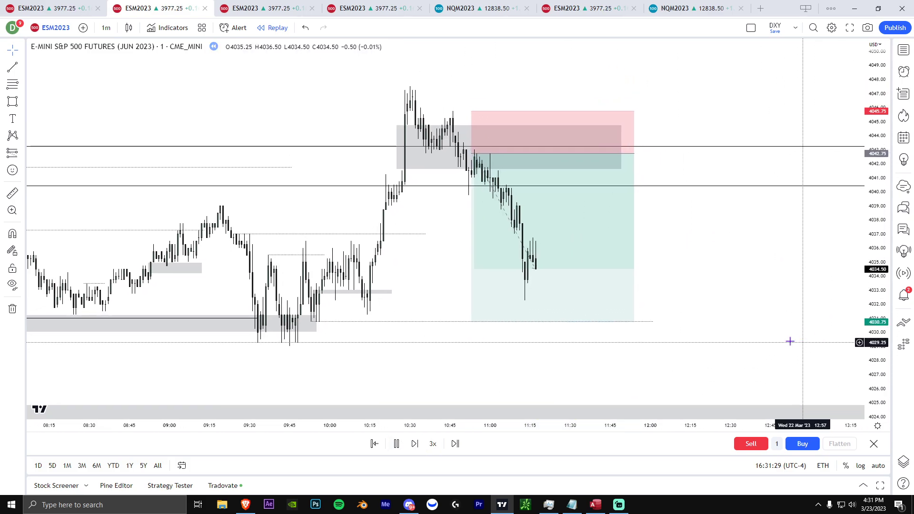
{"action": "left_click", "coordinate": [397, 444]}
Step: Sell 1 contract in the replay at 4037.25 and close that position at the same price
{"action": "left_click", "coordinate": [568, 236]}
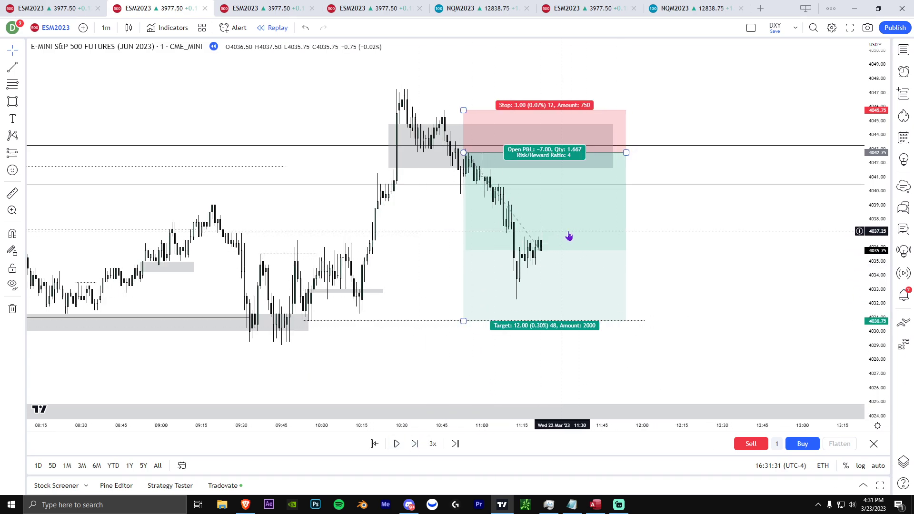
{"action": "left_click", "coordinate": [751, 444]}
{"action": "scroll", "coordinate": [627, 275], "scroll_direction": "up", "scroll_amount": 2}
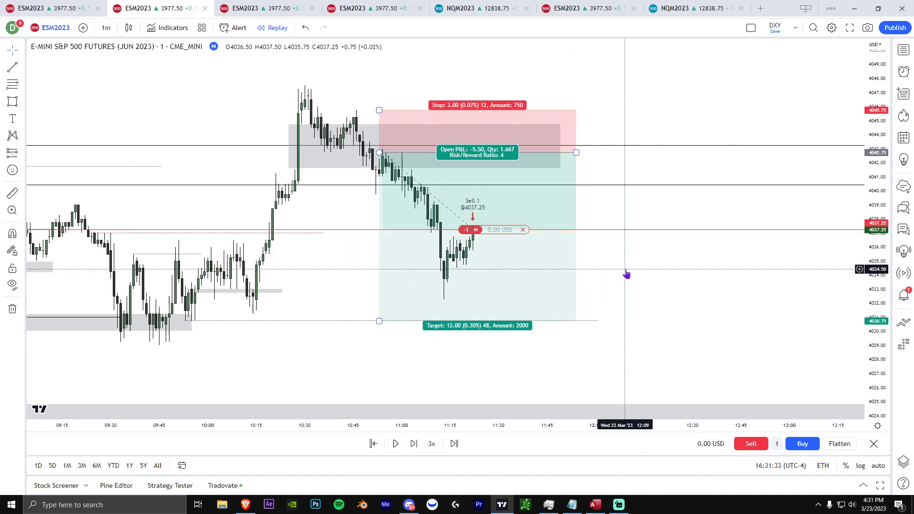
{"action": "left_click_drag", "start_coordinate": [631, 269], "coordinate": [660, 272]}
{"action": "left_click_drag", "start_coordinate": [876, 319], "coordinate": [876, 257]}
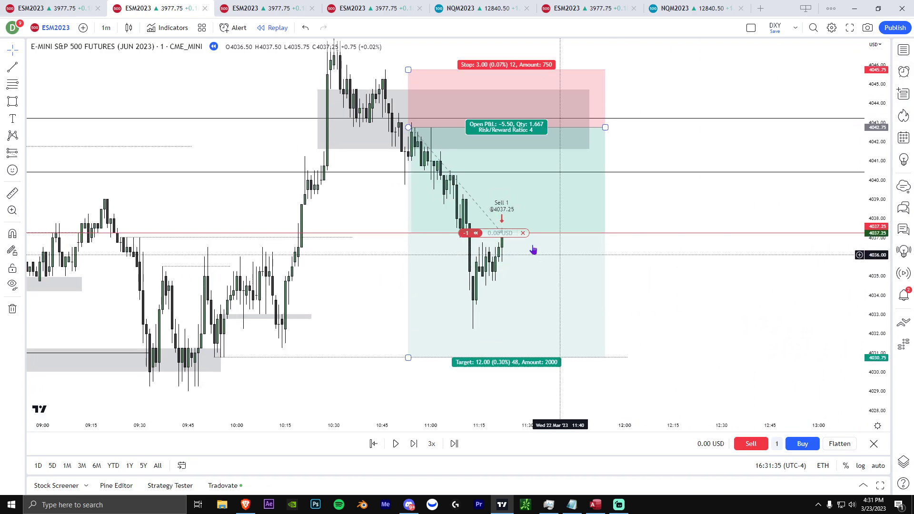
{"action": "left_click", "coordinate": [523, 233]}
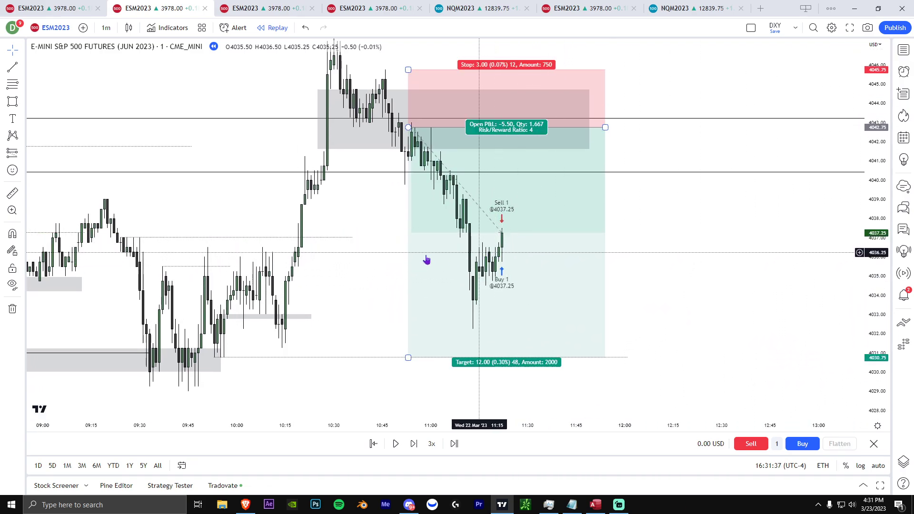
Step: Split the layout into two side-by-side charts, with NQM2023 in the second one
{"action": "scroll", "coordinate": [700, 276], "scroll_direction": "left", "scroll_amount": 3}
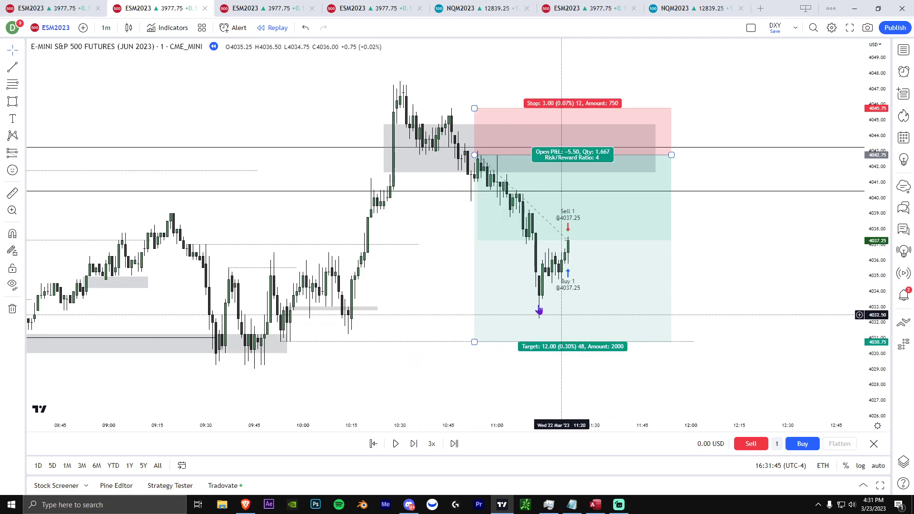
{"action": "left_click", "coordinate": [753, 29]}
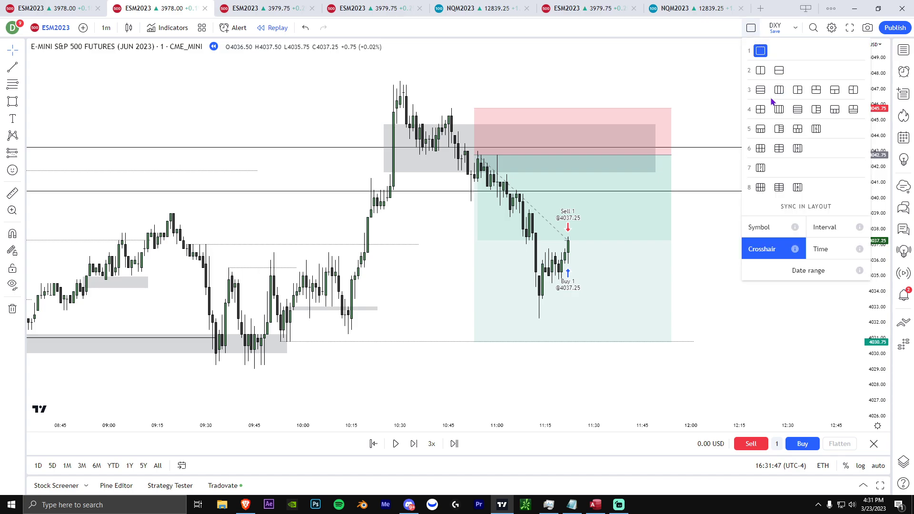
{"action": "left_click", "coordinate": [760, 71]}
{"action": "left_click", "coordinate": [524, 134]}
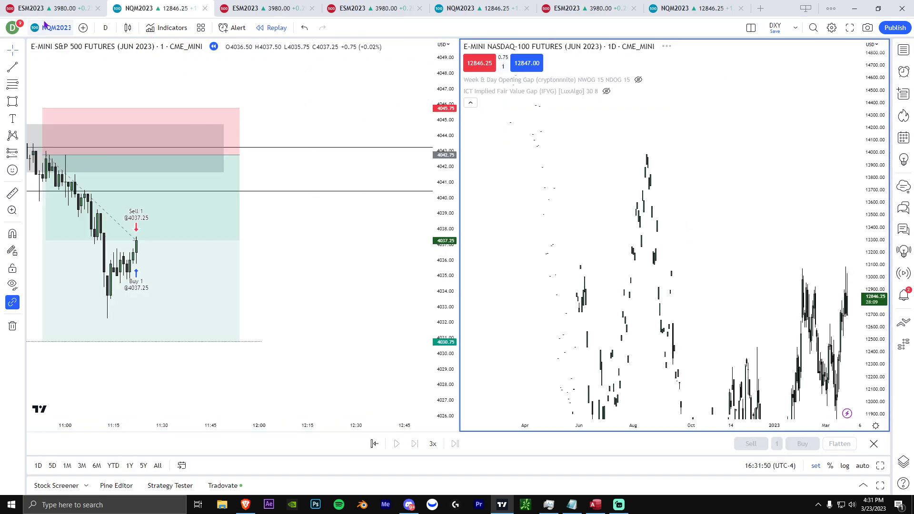
{"action": "left_click", "coordinate": [47, 27]}
{"action": "left_click", "coordinate": [641, 112]}
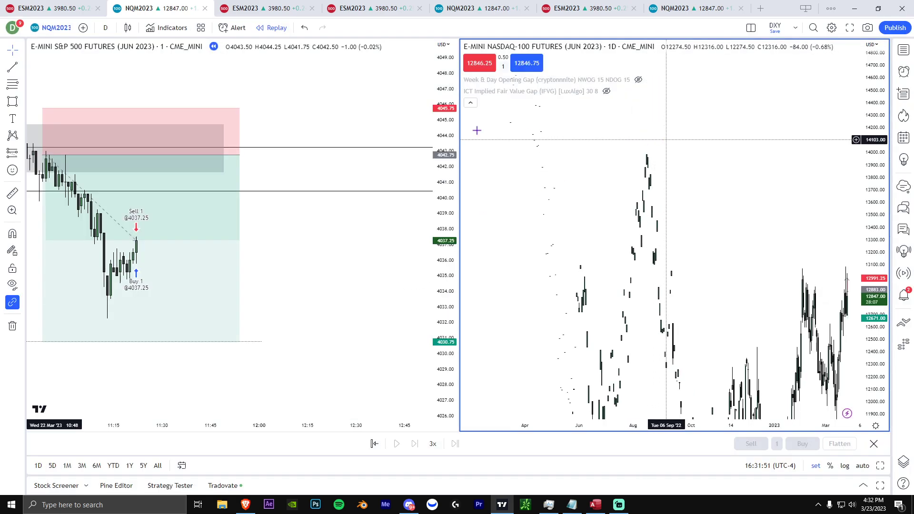
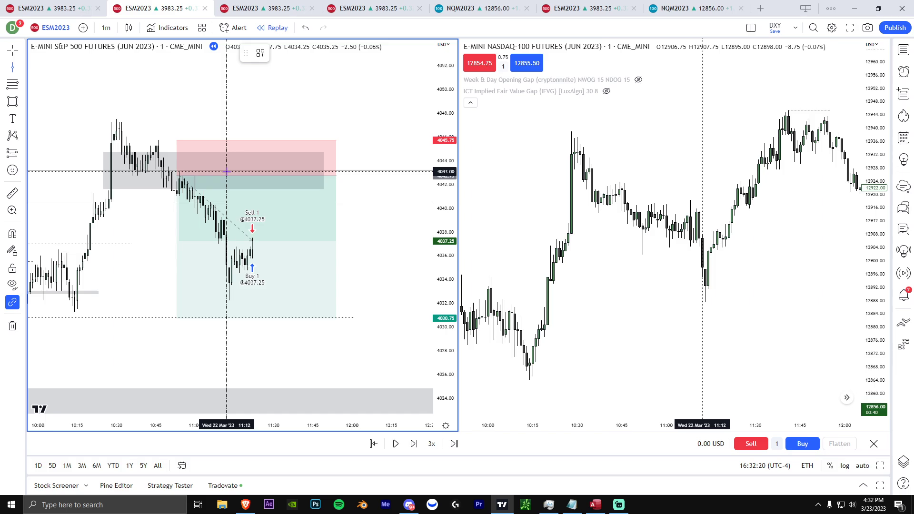
Step: Mark 11:12 with a vertical line on both charts, and play the ESM2023 replay on to about 11:27
{"action": "left_click", "coordinate": [751, 252]}
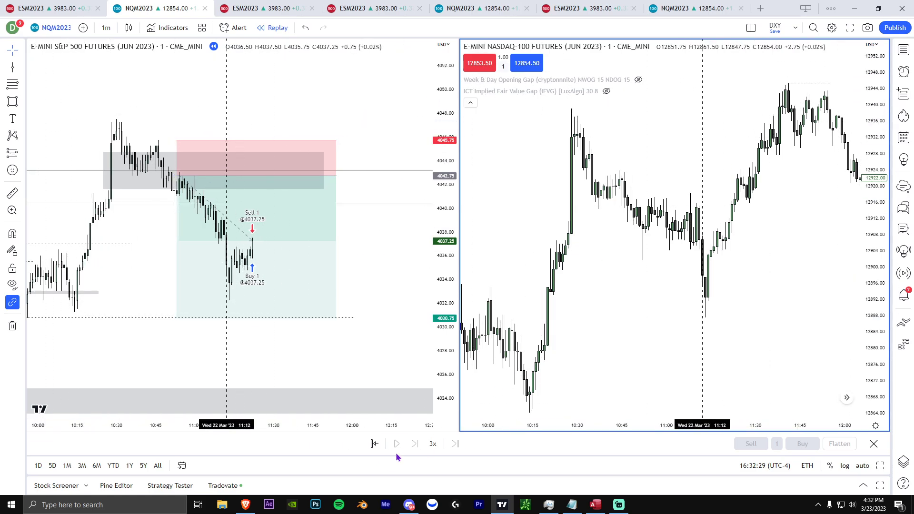
{"action": "left_click", "coordinate": [358, 312]}
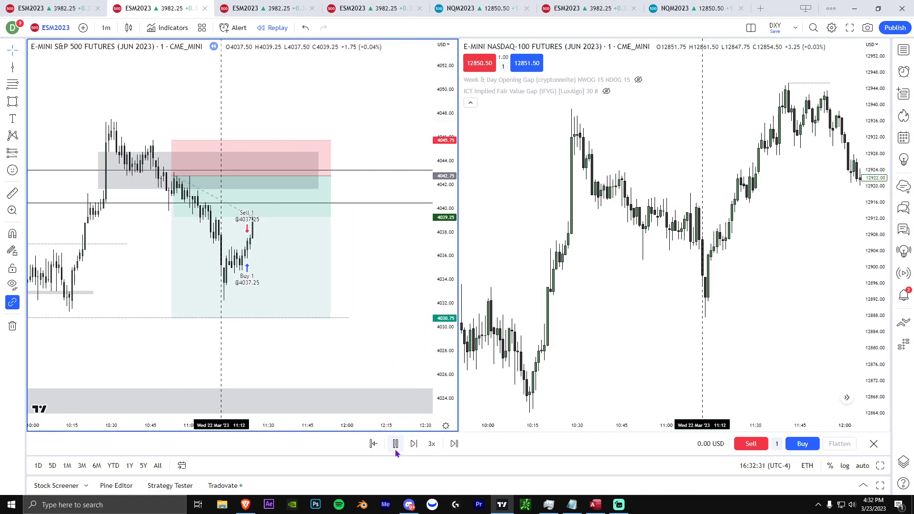
{"action": "left_click", "coordinate": [396, 450]}
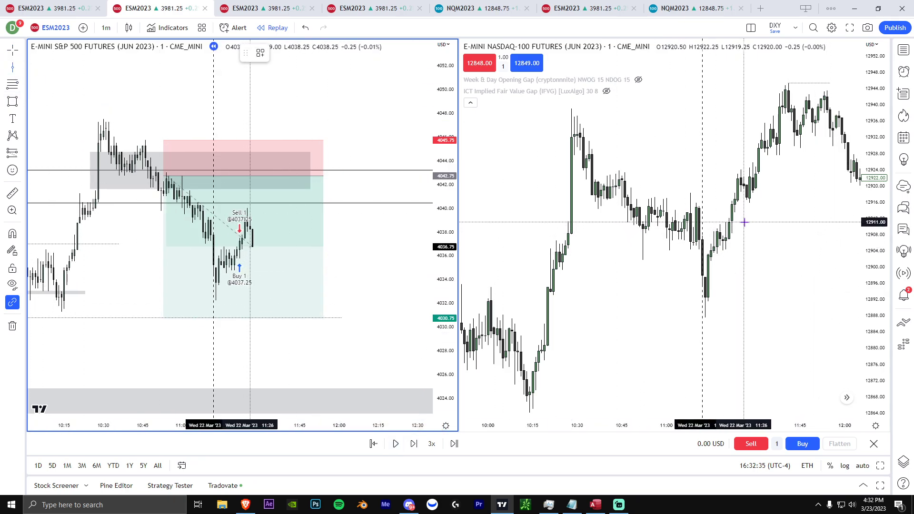
Step: Add a vertical line at 11:18 on the NQM2023 chart
{"action": "left_click", "coordinate": [721, 244]}
{"action": "scroll", "coordinate": [840, 190], "scroll_direction": "up", "scroll_amount": 3}
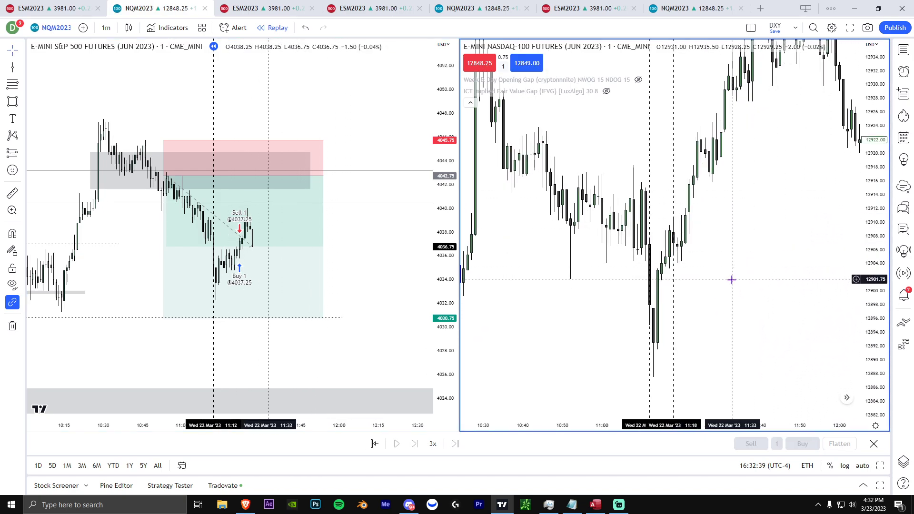
{"action": "scroll", "coordinate": [732, 280], "scroll_direction": "up", "scroll_amount": 2}
{"action": "left_click_drag", "start_coordinate": [874, 280], "coordinate": [875, 354]}
{"action": "left_click_drag", "start_coordinate": [733, 315], "coordinate": [833, 310]}
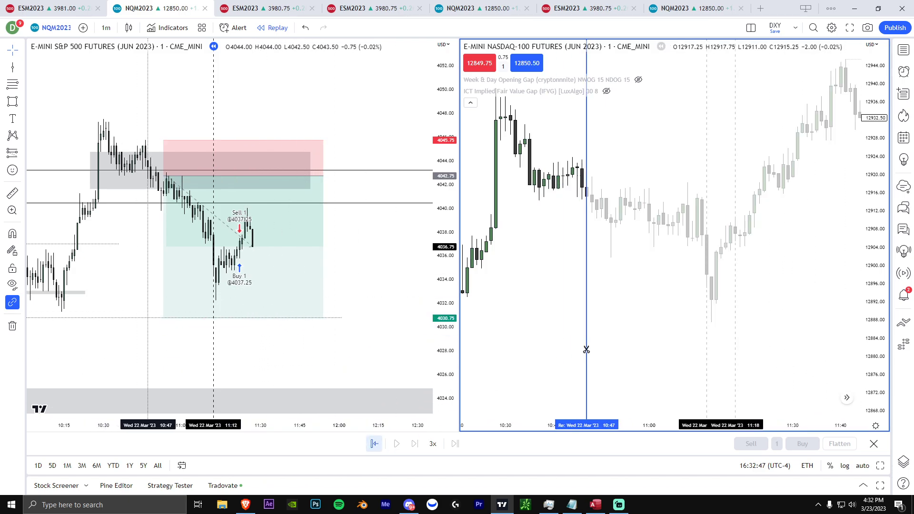
Step: Rewind the ESM2023 replay to about 11:22
{"action": "left_click", "coordinate": [736, 329]}
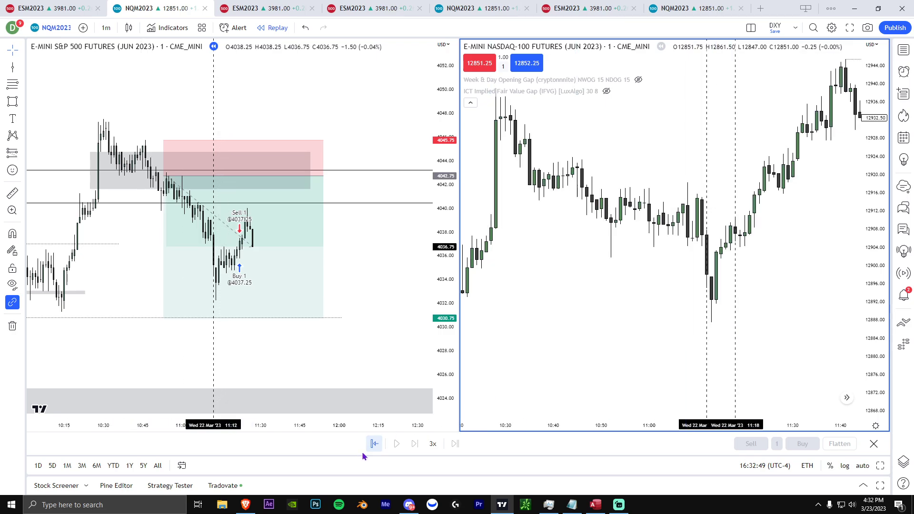
{"action": "left_click", "coordinate": [371, 335]}
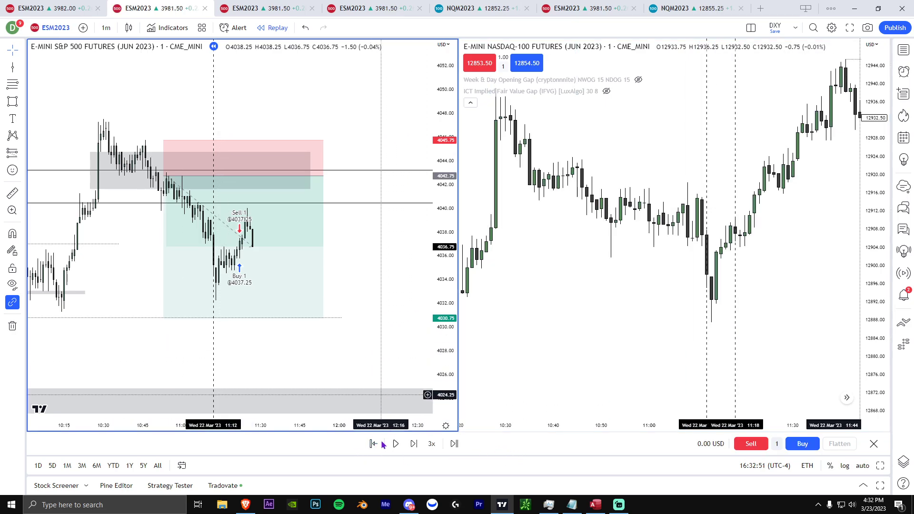
{"action": "left_click", "coordinate": [373, 445]}
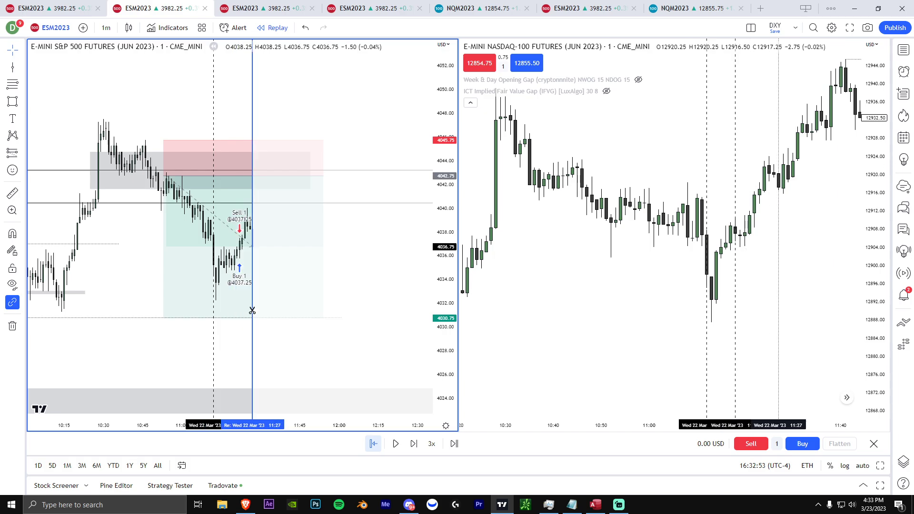
{"action": "left_click", "coordinate": [242, 319]}
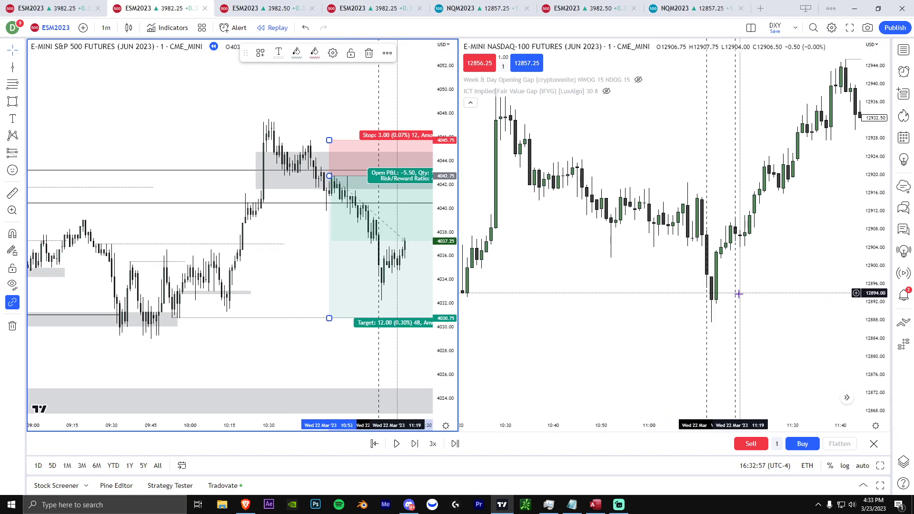
Step: Add a vertical line at 11:17 on the ESM2023 chart
{"action": "scroll", "coordinate": [374, 338], "scroll_direction": "up", "scroll_amount": 2}
{"action": "left_click_drag", "start_coordinate": [330, 349], "coordinate": [287, 326]}
{"action": "left_click", "coordinate": [314, 349]}
{"action": "scroll", "coordinate": [248, 274], "scroll_direction": "up", "scroll_amount": 2}
{"action": "left_click", "coordinate": [96, 203]}
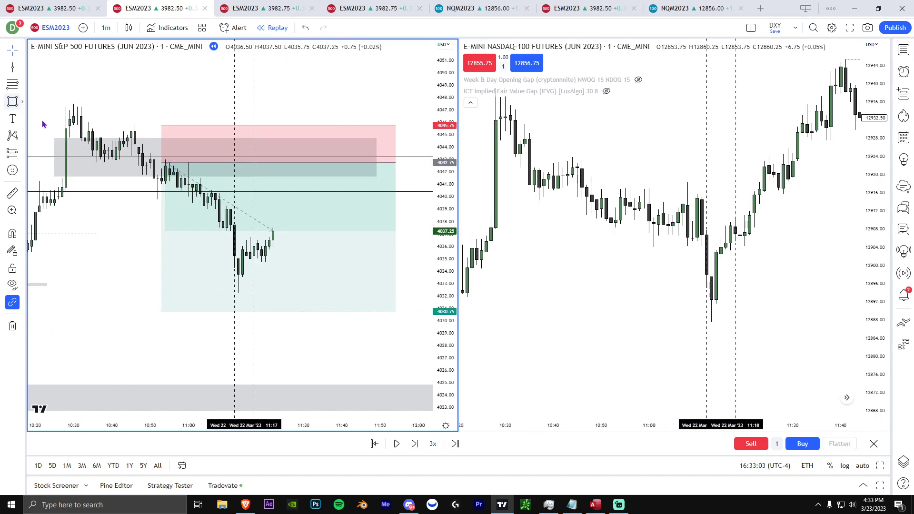
Step: Draw a rectangle on ESM2023 from about 4037 down to 4035.25, spanning 11:10 to 11:29
{"action": "left_click", "coordinate": [12, 101]}
{"action": "mouse_move", "coordinate": [227, 232]}
{"action": "left_mouse_down"}
{"action": "mouse_move", "coordinate": [302, 249]}
{"action": "mouse_move", "coordinate": [300, 256]}
{"action": "left_mouse_up"}
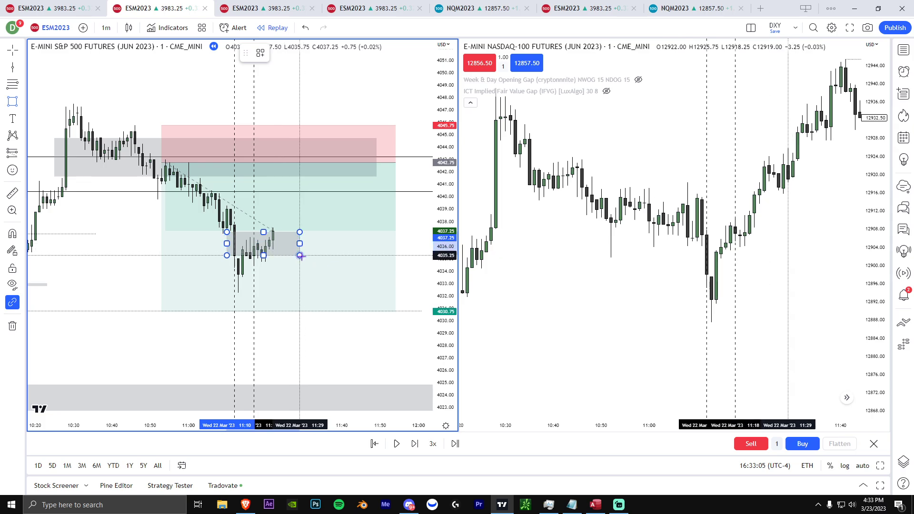
{"action": "left_click", "coordinate": [255, 261]}
{"action": "left_click", "coordinate": [256, 259]}
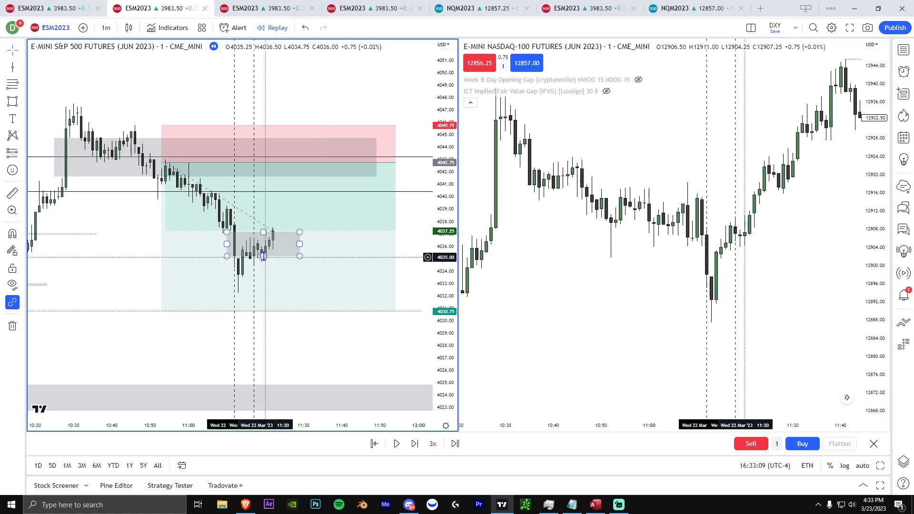
Step: Draw a rectangle on NQM2023 from about 12904 down to 12898, spanning roughly 11:12 to 11:27
{"action": "left_click_drag", "start_coordinate": [764, 289], "coordinate": [629, 252]}
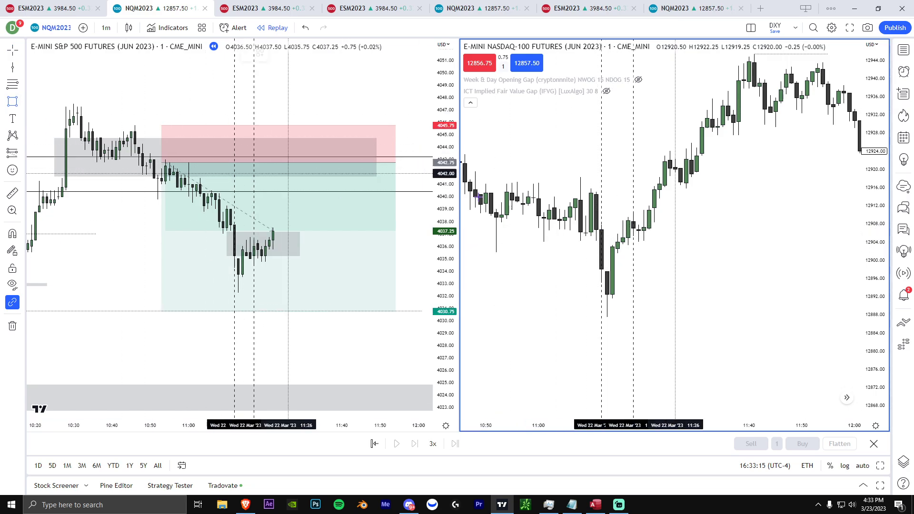
{"action": "left_click", "coordinate": [682, 271]}
{"action": "left_click", "coordinate": [721, 278]}
{"action": "scroll", "coordinate": [729, 280], "scroll_direction": "down", "scroll_amount": 3}
{"action": "left_click_drag", "start_coordinate": [883, 288], "coordinate": [883, 333]}
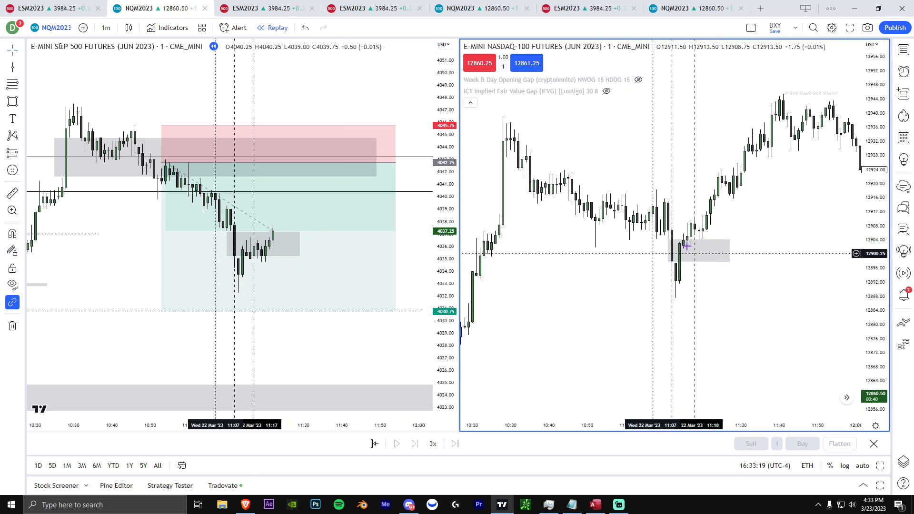
{"action": "left_click", "coordinate": [705, 251]}
Step: Draw a wider rectangle on NQM2023 from about 12894 down to 12886, spanning roughly 10:19 to 11:36
{"action": "scroll", "coordinate": [735, 327], "scroll_direction": "down", "scroll_amount": 3}
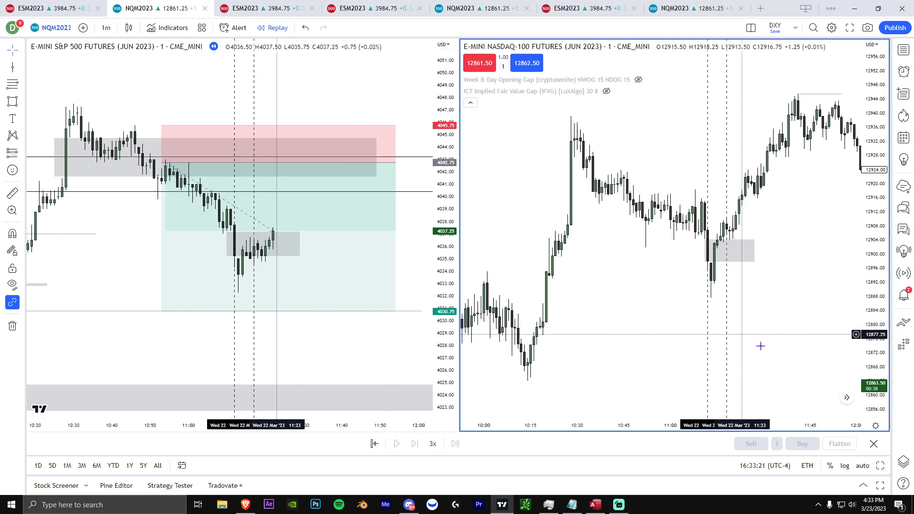
{"action": "left_click", "coordinate": [13, 101]}
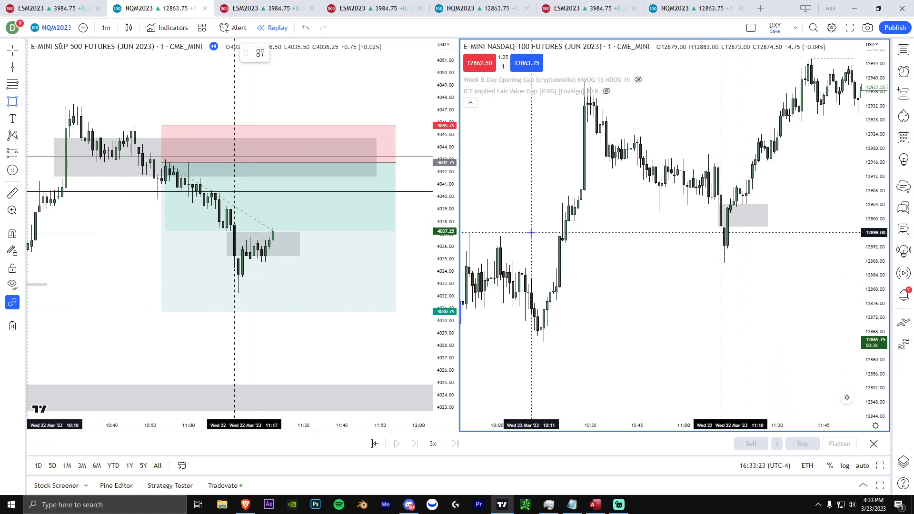
{"action": "mouse_move", "coordinate": [556, 241]}
{"action": "left_mouse_down"}
{"action": "mouse_move", "coordinate": [749, 248]}
{"action": "mouse_move", "coordinate": [795, 267]}
{"action": "left_mouse_up"}
{"action": "left_click", "coordinate": [813, 278]}
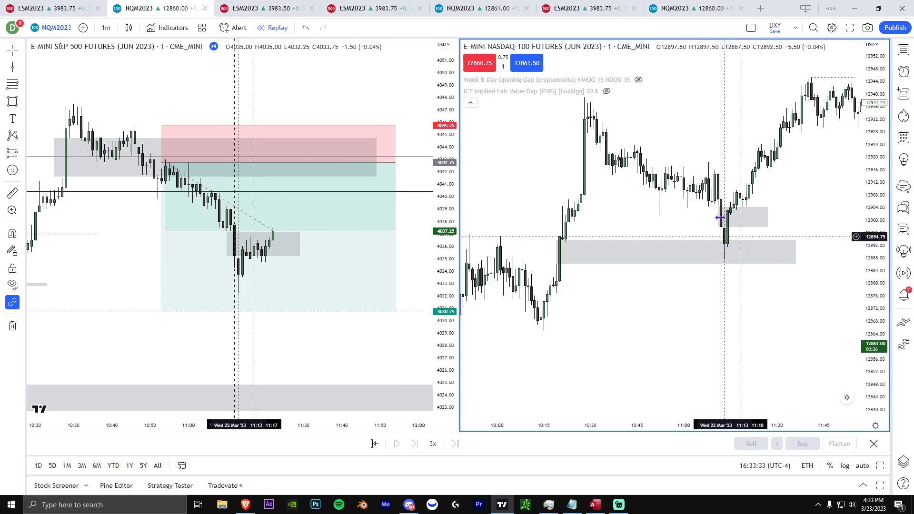
Step: Draw a horizontal trend line from the 10:29 high on NQM2023 at about 12939, extending to about 12:07
{"action": "left_click_drag", "start_coordinate": [788, 199], "coordinate": [737, 198]}
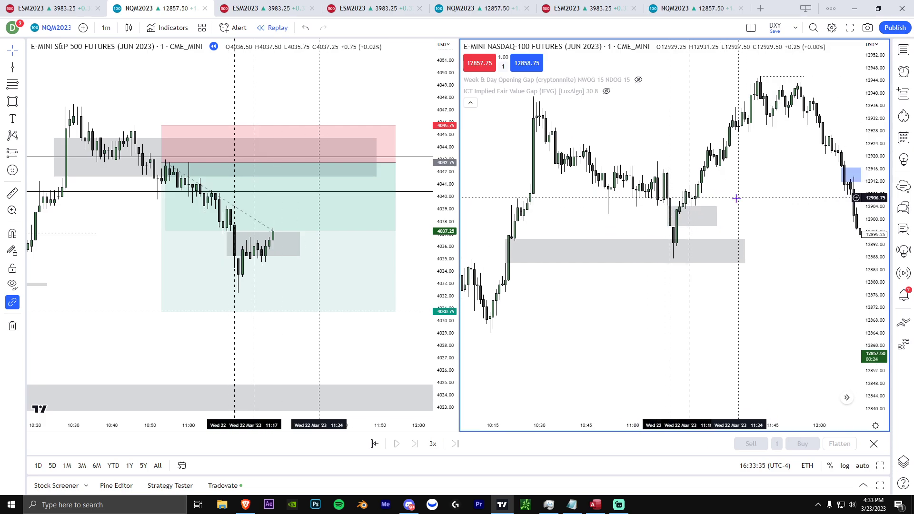
{"action": "left_click_drag", "start_coordinate": [602, 128], "coordinate": [605, 170]}
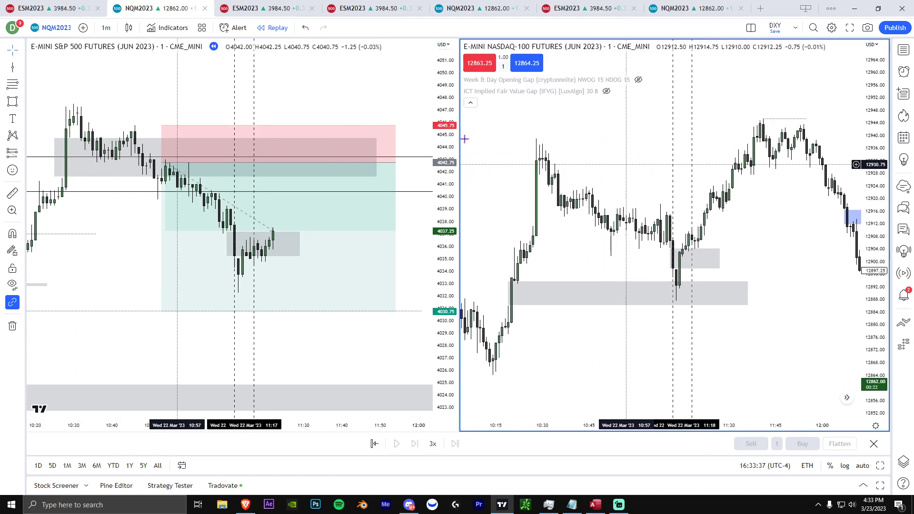
{"action": "left_click", "coordinate": [20, 67]}
{"action": "left_click", "coordinate": [50, 67]}
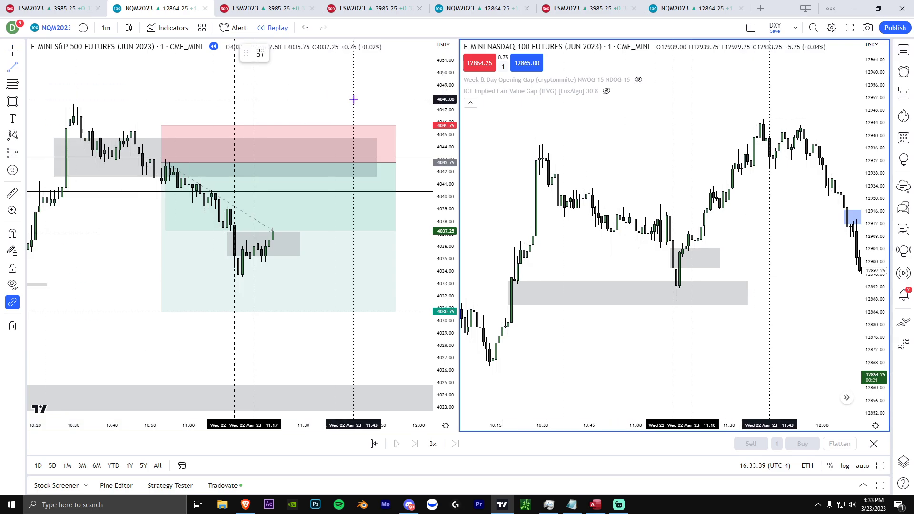
{"action": "left_click", "coordinate": [536, 139]}
{"action": "left_click", "coordinate": [844, 140]}
{"action": "left_click", "coordinate": [810, 179]}
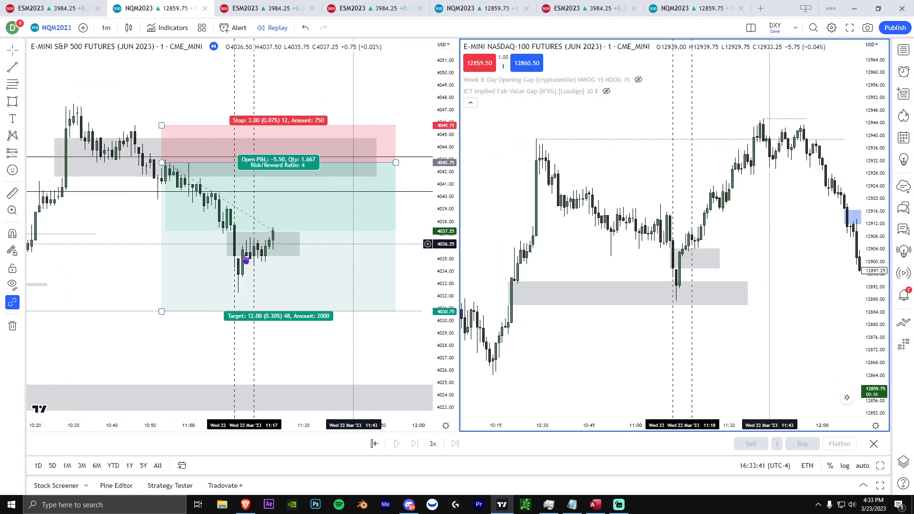
Step: Play the ESM2023 replay on to about 11:54 and pause it there
{"action": "scroll", "coordinate": [337, 254], "scroll_direction": "down", "scroll_amount": 1}
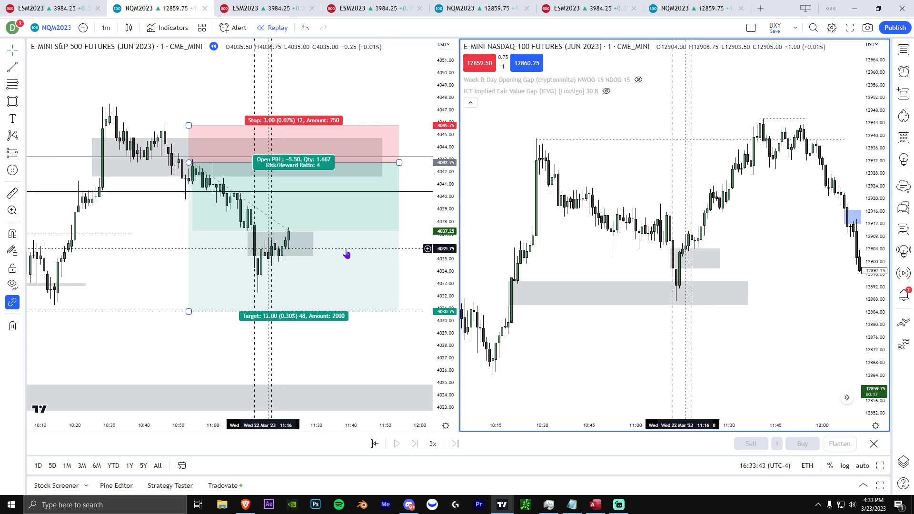
{"action": "scroll", "coordinate": [307, 244], "scroll_direction": "down", "scroll_amount": 2}
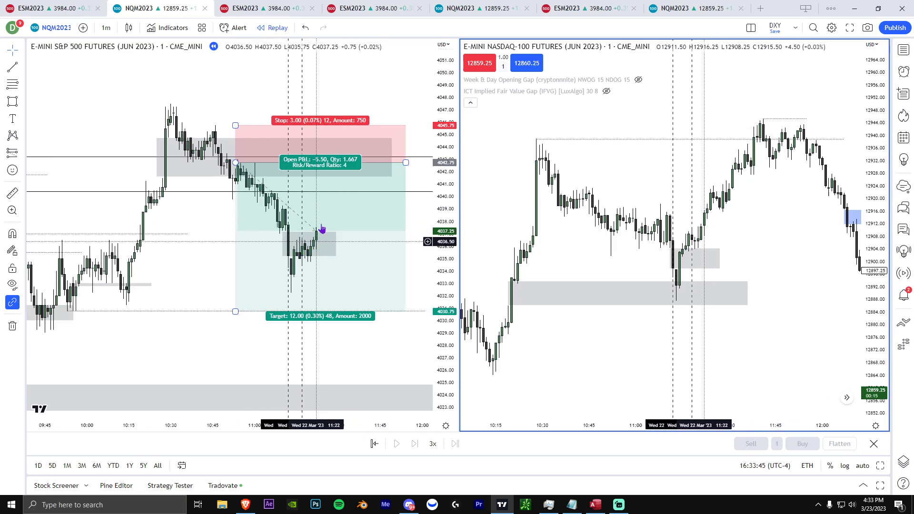
{"action": "scroll", "coordinate": [354, 344], "scroll_direction": "down", "scroll_amount": 1}
{"action": "left_click_drag", "start_coordinate": [350, 337], "coordinate": [299, 331]}
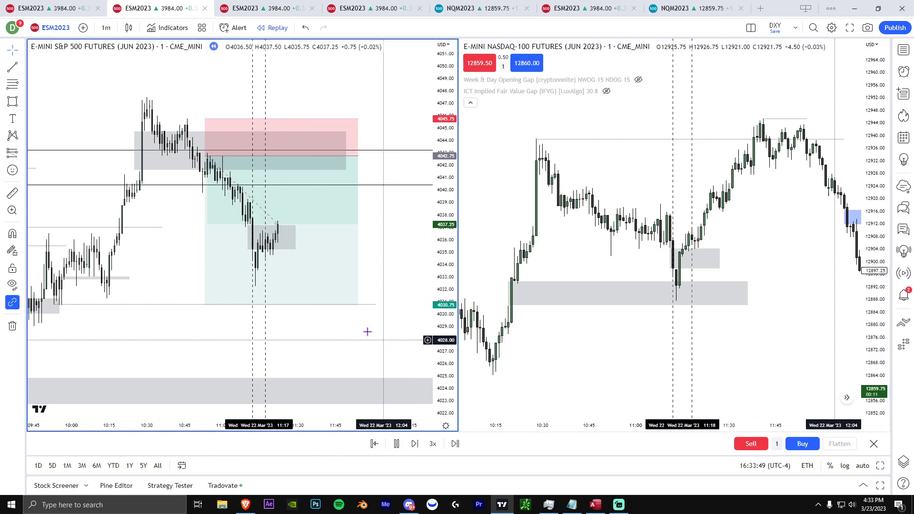
{"action": "scroll", "coordinate": [381, 304], "scroll_direction": "down", "scroll_amount": 1}
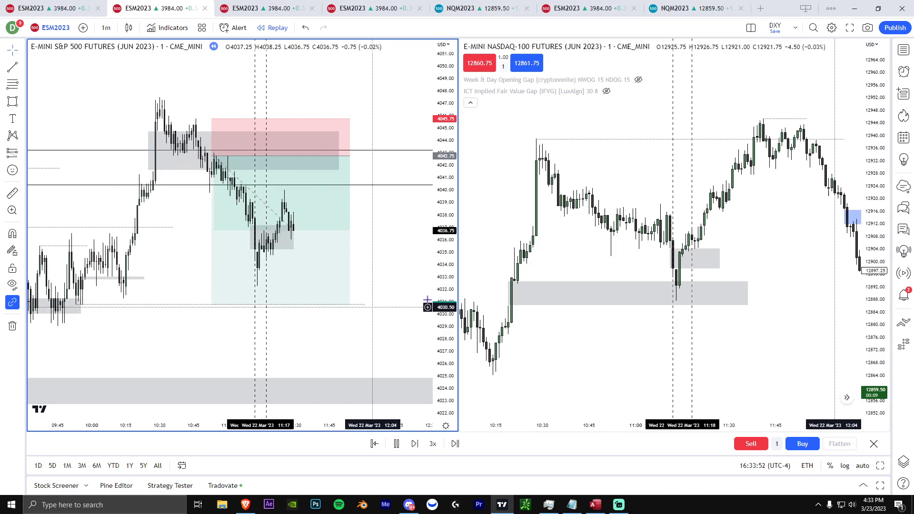
{"action": "scroll", "coordinate": [417, 312], "scroll_direction": "down", "scroll_amount": 3}
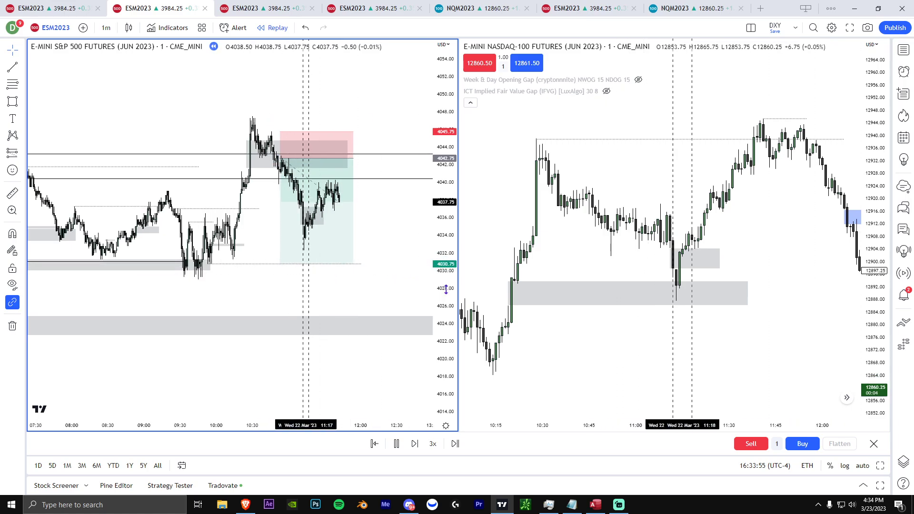
{"action": "left_click_drag", "start_coordinate": [448, 289], "coordinate": [447, 227]}
{"action": "scroll", "coordinate": [362, 260], "scroll_direction": "up", "scroll_amount": 2}
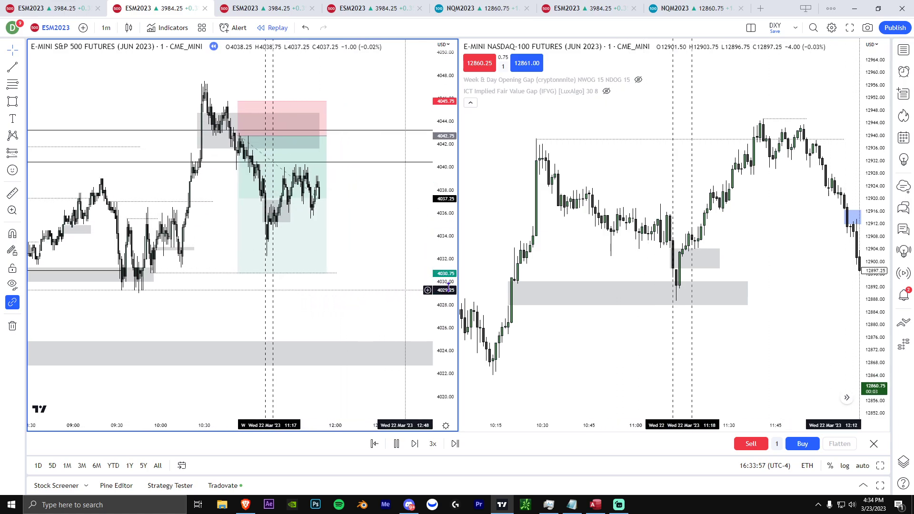
{"action": "left_click_drag", "start_coordinate": [441, 287], "coordinate": [441, 272]}
{"action": "left_click", "coordinate": [396, 443]}
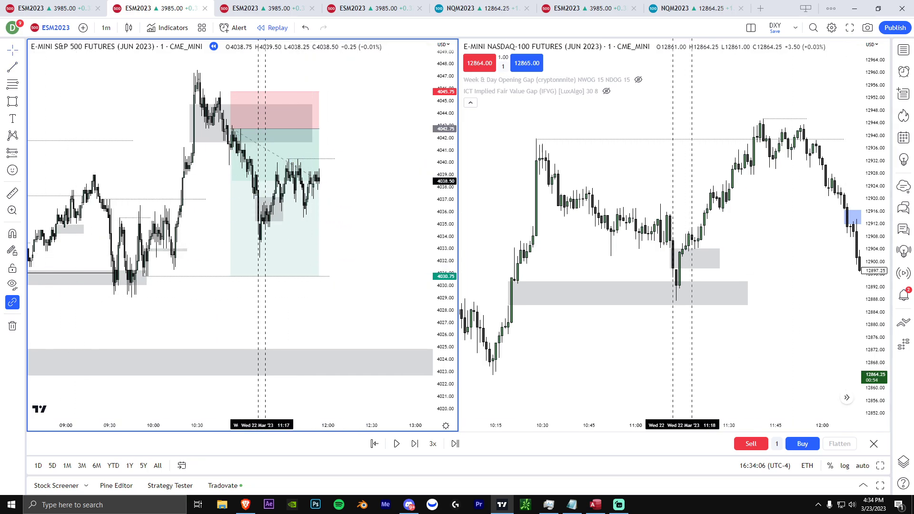
Step: Play the ESM2023 replay on to about 12:36, following price past the short position's target, and pause it
{"action": "left_click_drag", "start_coordinate": [423, 271], "coordinate": [444, 179]}
{"action": "left_click_drag", "start_coordinate": [359, 213], "coordinate": [381, 270]}
{"action": "scroll", "coordinate": [382, 270], "scroll_direction": "up", "scroll_amount": 1}
{"action": "scroll", "coordinate": [441, 279], "scroll_direction": "down", "scroll_amount": 1}
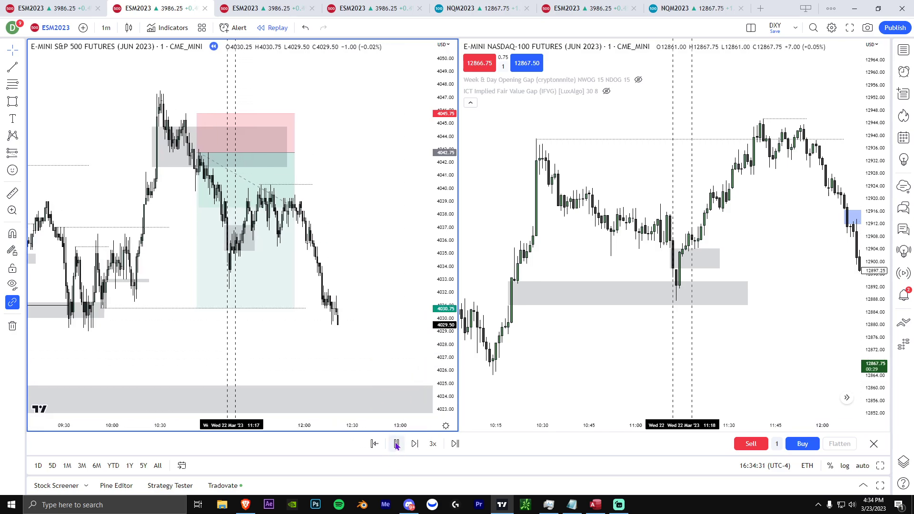
{"action": "scroll", "coordinate": [343, 337], "scroll_direction": "down", "scroll_amount": 2}
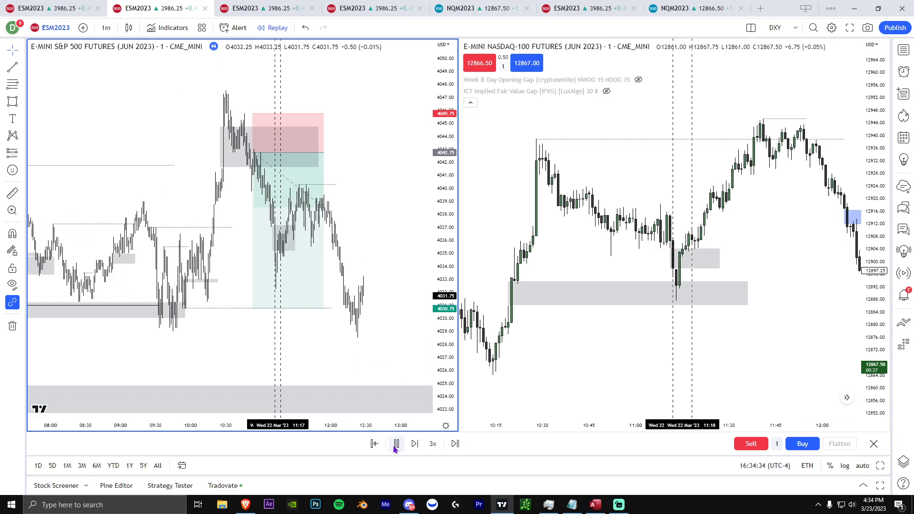
{"action": "scroll", "coordinate": [312, 357], "scroll_direction": "up", "scroll_amount": 2}
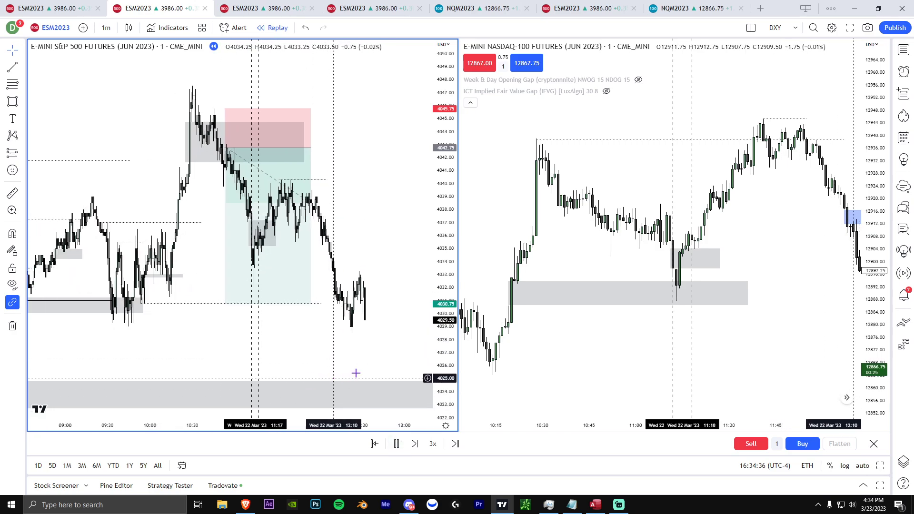
{"action": "left_click", "coordinate": [397, 443]}
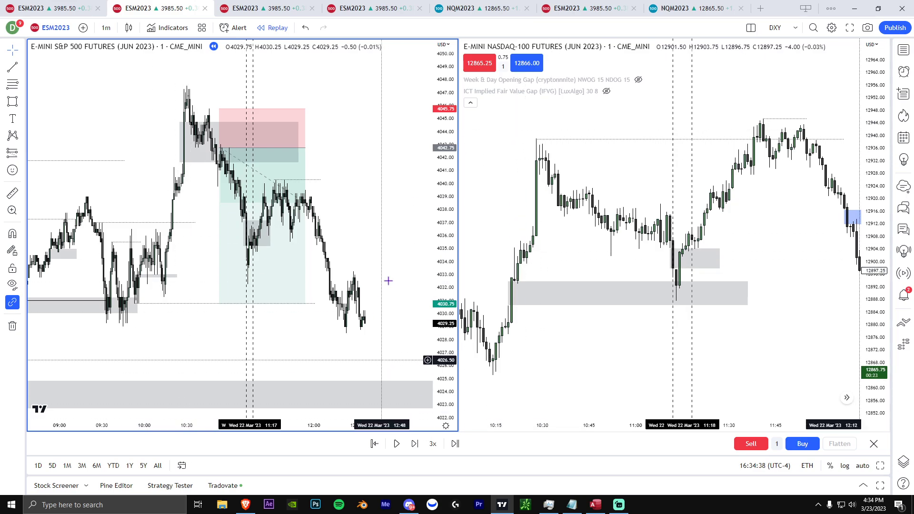
Step: Examine NQM2023's price action from the marked zones through the afternoon for comparison with ESM2023
{"action": "left_click_drag", "start_coordinate": [749, 258], "coordinate": [653, 239]}
{"action": "left_click_drag", "start_coordinate": [724, 230], "coordinate": [630, 222]}
{"action": "scroll", "coordinate": [640, 202], "scroll_direction": "down", "scroll_amount": 1}
{"action": "scroll", "coordinate": [640, 202], "scroll_direction": "down", "scroll_amount": 2}
{"action": "scroll", "coordinate": [624, 179], "scroll_direction": "up", "scroll_amount": 2}
{"action": "scroll", "coordinate": [729, 255], "scroll_direction": "down", "scroll_amount": 6}
{"action": "scroll", "coordinate": [728, 255], "scroll_direction": "up", "scroll_amount": 1}
{"action": "left_click_drag", "start_coordinate": [728, 255], "coordinate": [635, 178]}
{"action": "scroll", "coordinate": [636, 178], "scroll_direction": "down", "scroll_amount": 2}
{"action": "left_click_drag", "start_coordinate": [675, 213], "coordinate": [545, 317]}
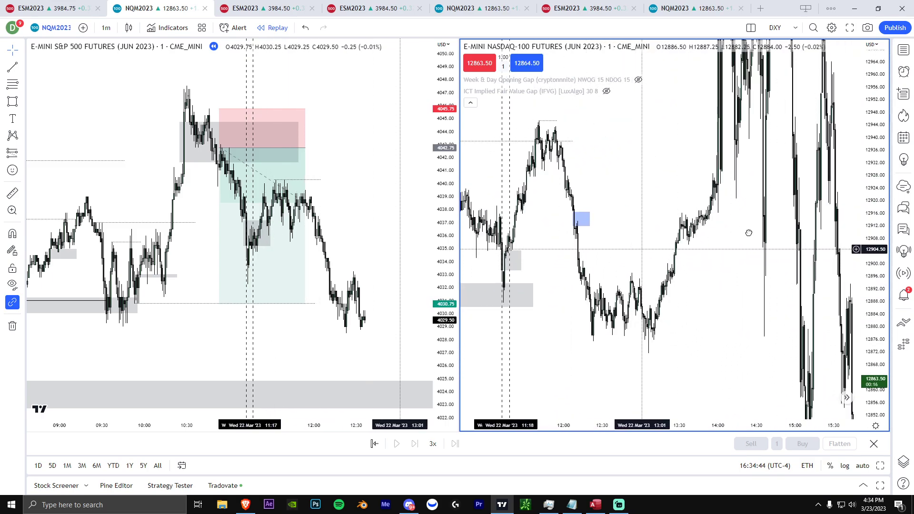
{"action": "left_click_drag", "start_coordinate": [724, 236], "coordinate": [788, 237]}
{"action": "scroll", "coordinate": [708, 229], "scroll_direction": "up", "scroll_amount": 3}
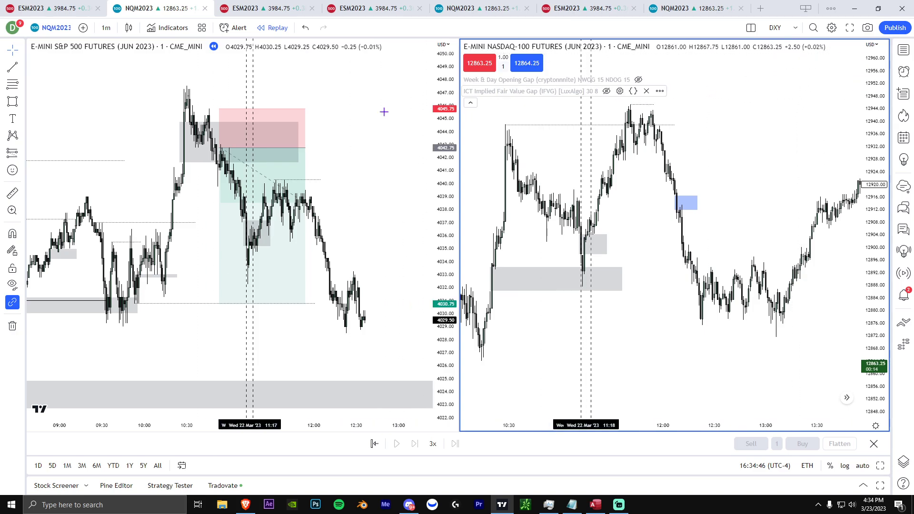
Step: Return the layout to a single chart showing ESM2023
{"action": "left_click", "coordinate": [751, 27]}
{"action": "left_click", "coordinate": [760, 70]}
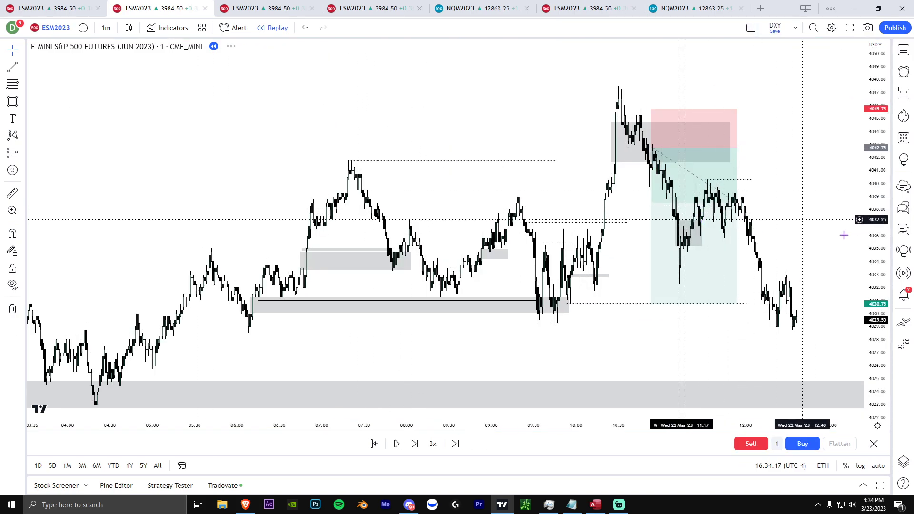
Step: Draw a horizontal level at 4029.00 from the 09:45 low and extend the 4040.25 level to about 12:53
{"action": "scroll", "coordinate": [849, 232], "scroll_direction": "up", "scroll_amount": 3}
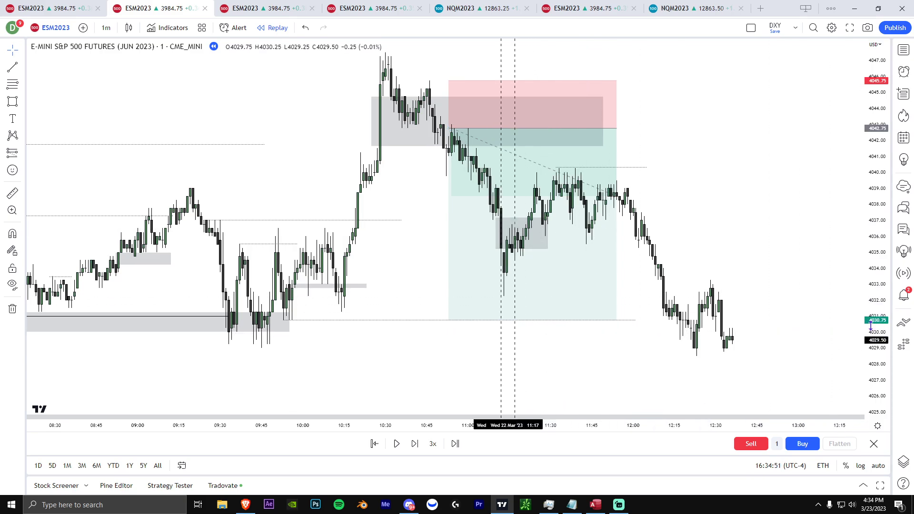
{"action": "scroll", "coordinate": [814, 341], "scroll_direction": "down", "scroll_amount": 4}
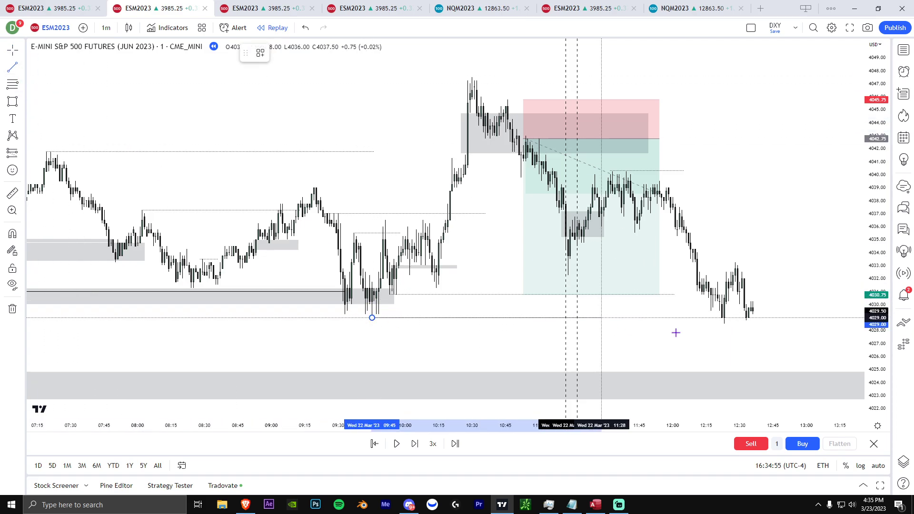
{"action": "left_click_drag", "start_coordinate": [763, 335], "coordinate": [621, 312]}
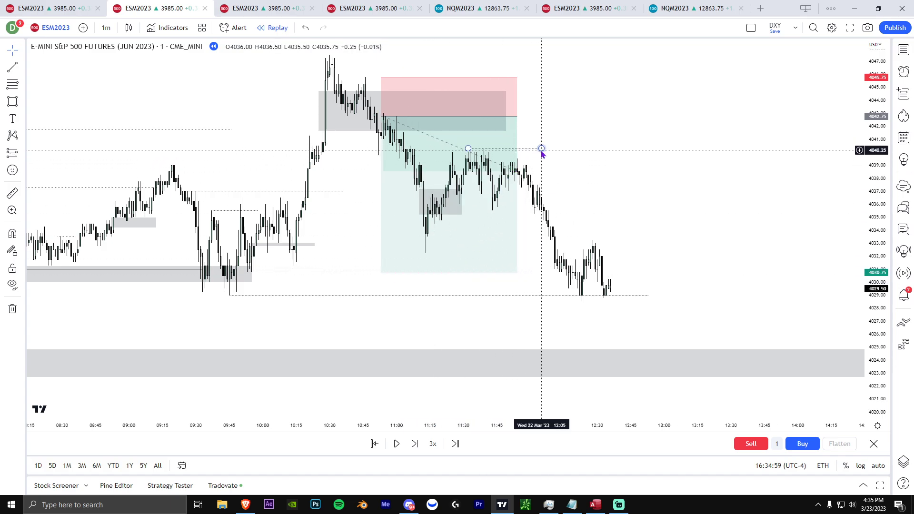
{"action": "left_click_drag", "start_coordinate": [541, 151], "coordinate": [610, 159]}
{"action": "left_click", "coordinate": [610, 159], "text": "shift"}
{"action": "left_click", "coordinate": [654, 176]}
{"action": "left_click_drag", "start_coordinate": [727, 193], "coordinate": [717, 191]}
Step: Delete the short position, the vertical time markers and the two grey zones around the 10:30 high and the 11:12 drop
{"action": "left_click_drag", "start_coordinate": [567, 137], "coordinate": [605, 137]}
{"action": "key", "text": "Delete"}
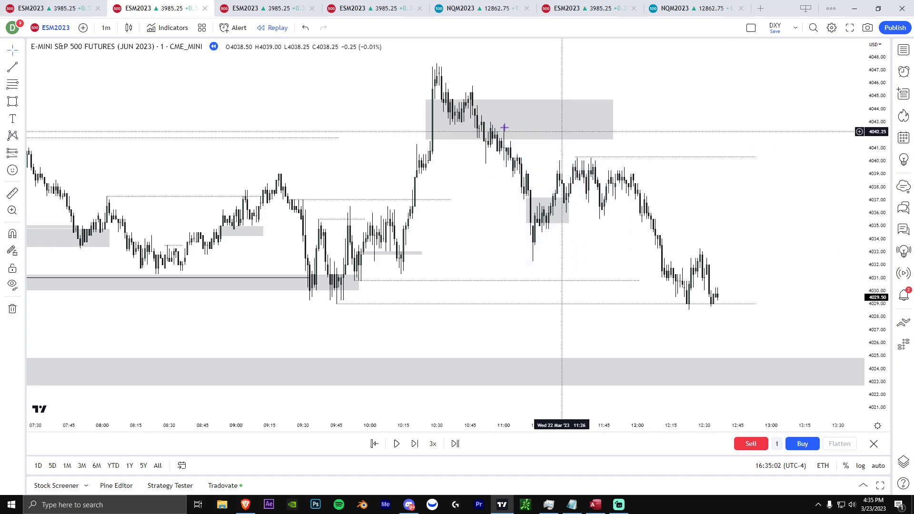
{"action": "middle_click", "coordinate": [473, 139]}
{"action": "scroll", "coordinate": [473, 140], "scroll_direction": "left", "scroll_amount": 1}
{"action": "left_click_drag", "start_coordinate": [565, 198], "coordinate": [441, 172]}
{"action": "left_click", "coordinate": [586, 353]}
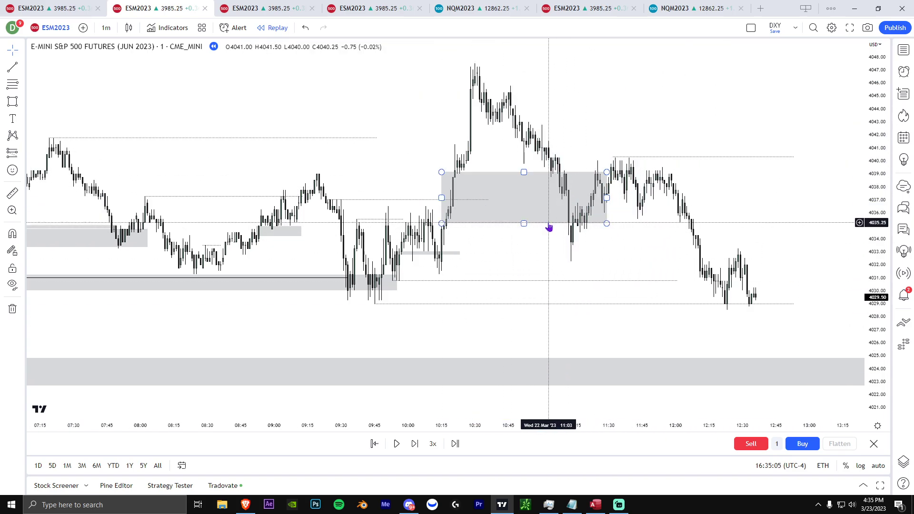
{"action": "key", "text": "Delete"}
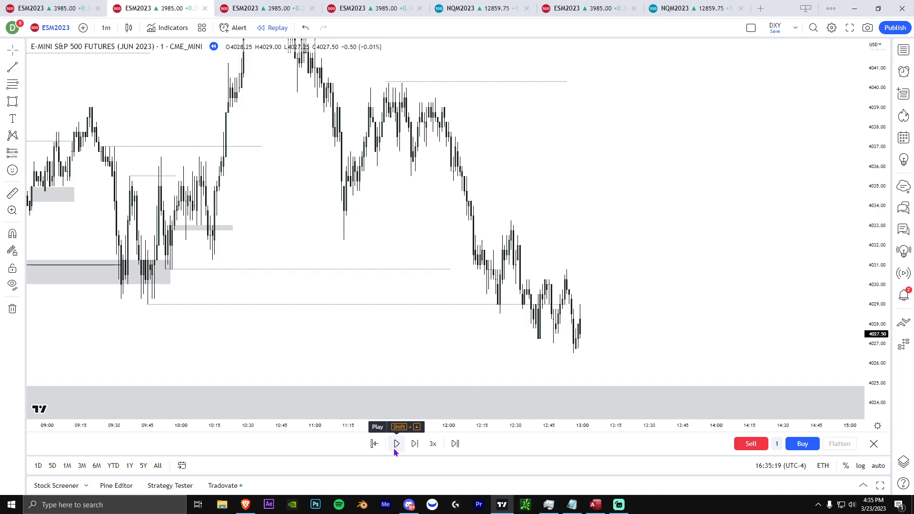
Step: Play the ESM2023 replay on to about 13:15, following price into the large lower zone, and pause it
{"action": "left_click", "coordinate": [395, 445]}
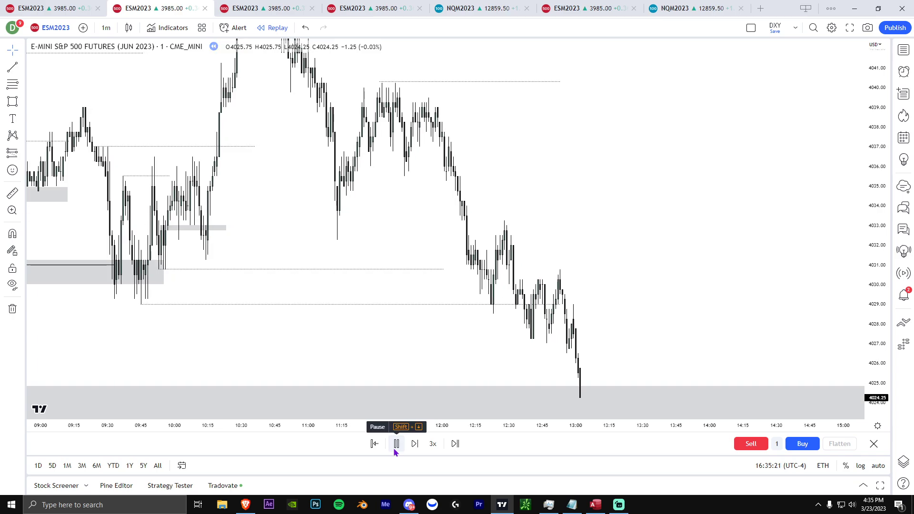
{"action": "scroll", "coordinate": [660, 344], "scroll_direction": "down", "scroll_amount": 2}
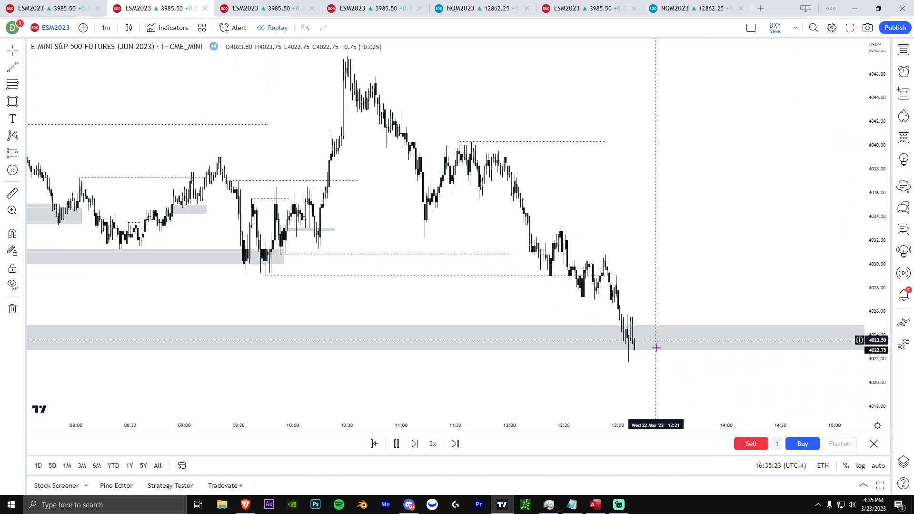
{"action": "left_click", "coordinate": [397, 443]}
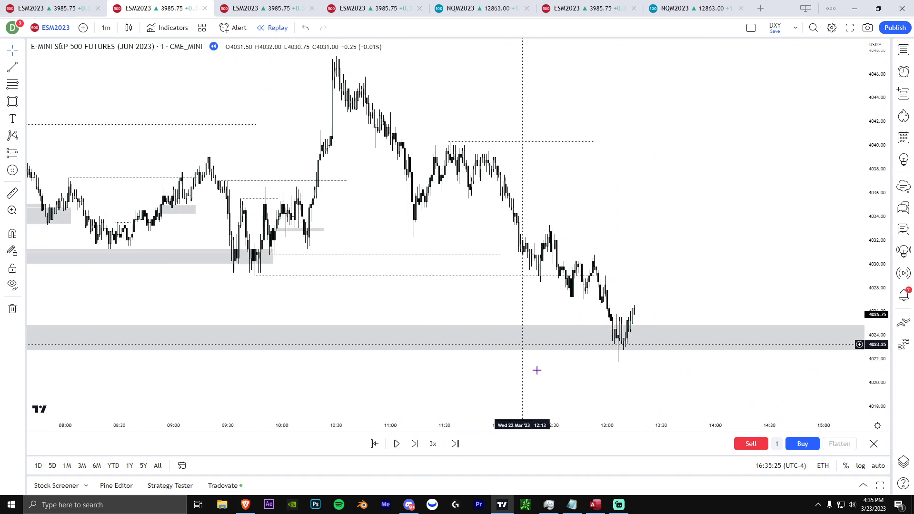
Step: Check price's reaction at the large lower zone on the 1-hour chart and return to the 1-minute interval
{"action": "scroll", "coordinate": [536, 361], "scroll_direction": "down", "scroll_amount": 5}
{"action": "scroll", "coordinate": [502, 365], "scroll_direction": "up", "scroll_amount": 5}
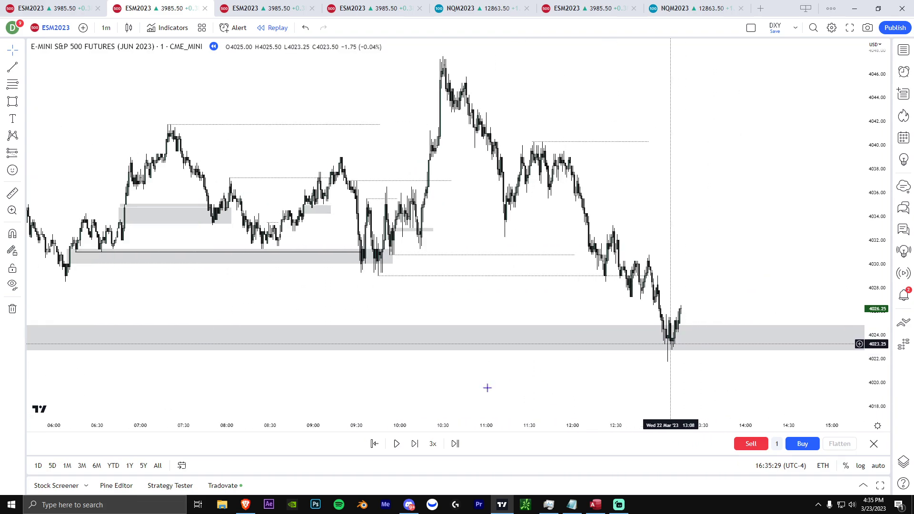
{"action": "left_click", "coordinate": [106, 27]}
{"action": "left_click", "coordinate": [115, 215]}
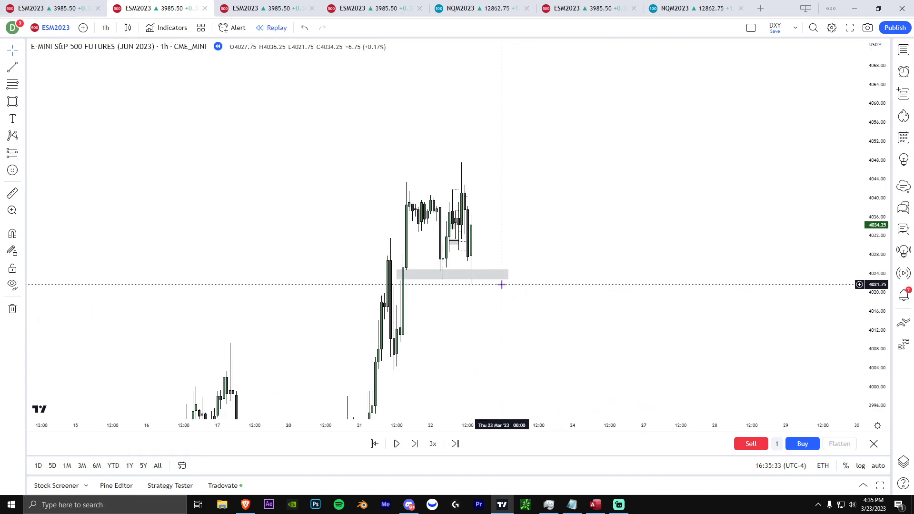
{"action": "left_click", "coordinate": [106, 27]}
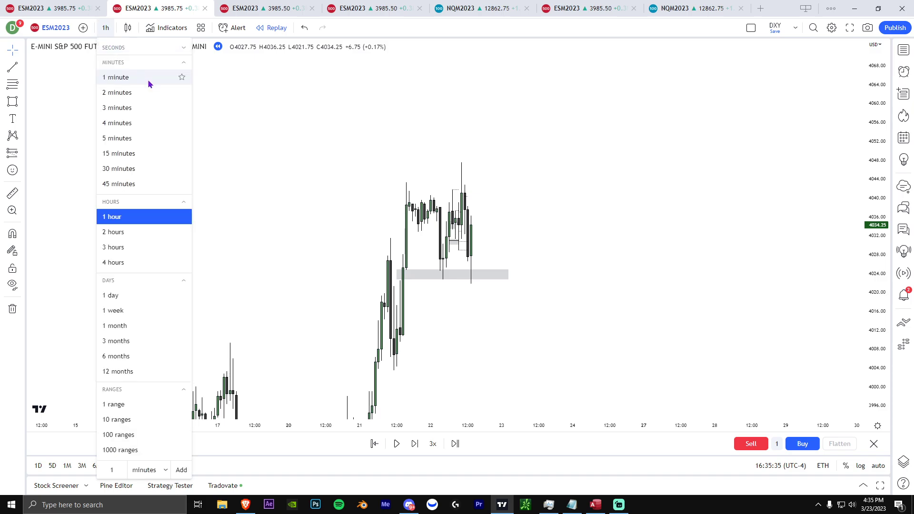
{"action": "left_click", "coordinate": [140, 76]}
Step: Play the replay on to about 13:19, pause it, and mark a zone from 4026.50 to 4027.25 starting at about 12:58
{"action": "left_click_drag", "start_coordinate": [872, 367], "coordinate": [851, 241]}
{"action": "left_click_drag", "start_coordinate": [785, 288], "coordinate": [734, 248]}
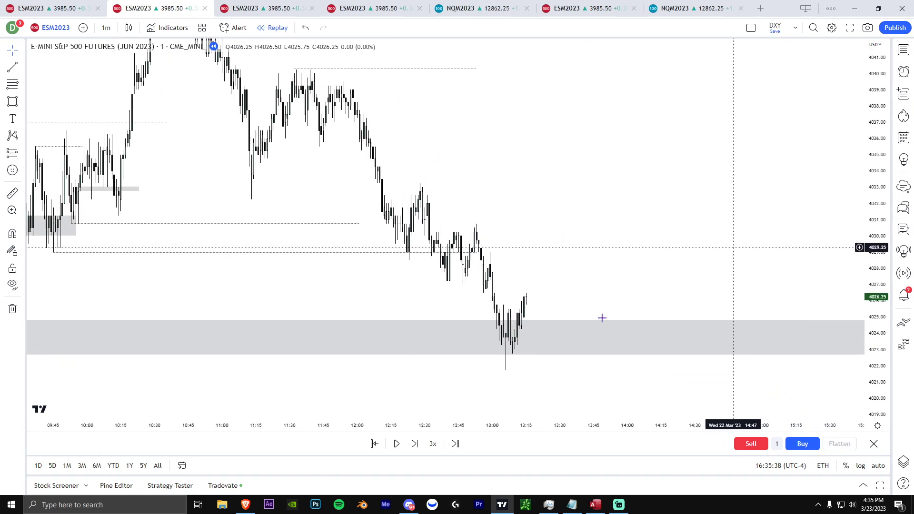
{"action": "left_click", "coordinate": [395, 444]}
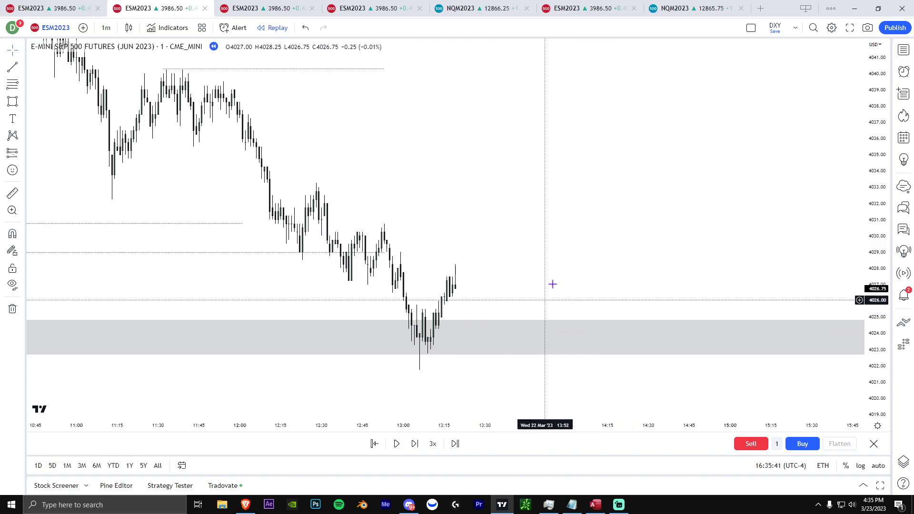
{"action": "left_click_drag", "start_coordinate": [546, 288], "coordinate": [585, 274]}
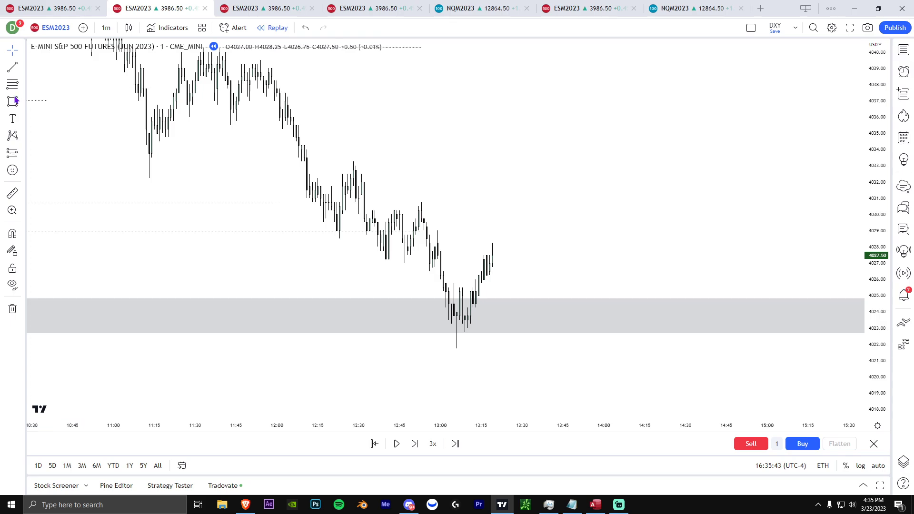
{"action": "left_click_drag", "start_coordinate": [436, 259], "coordinate": [516, 271]}
{"action": "scroll", "coordinate": [669, 280], "scroll_direction": "up", "scroll_amount": 2}
{"action": "scroll", "coordinate": [756, 282], "scroll_direction": "up", "scroll_amount": 3}
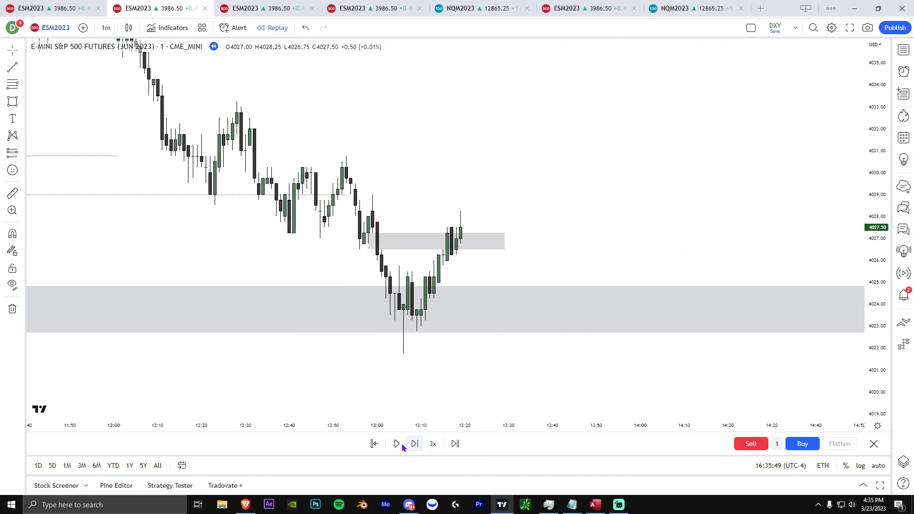
Step: Play the replay on to about 13:23, pause it, and inspect the candles above the newly marked zone
{"action": "left_click", "coordinate": [397, 445]}
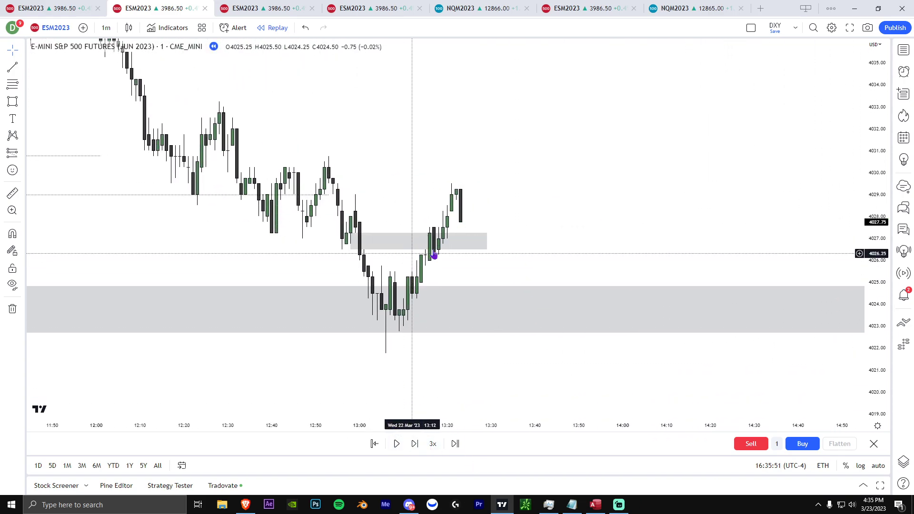
{"action": "left_click", "coordinate": [453, 205]}
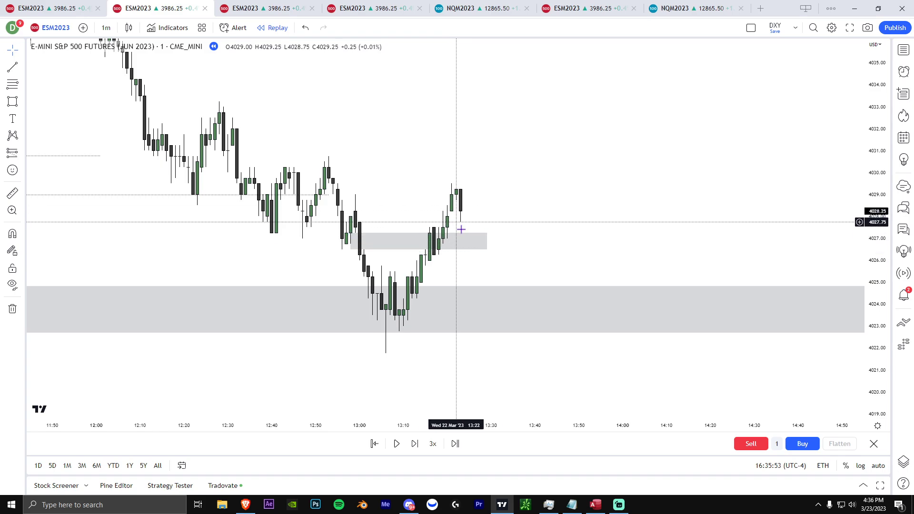
{"action": "scroll", "coordinate": [586, 245], "scroll_direction": "down", "scroll_amount": 2}
{"action": "left_click_drag", "start_coordinate": [639, 247], "coordinate": [656, 265]}
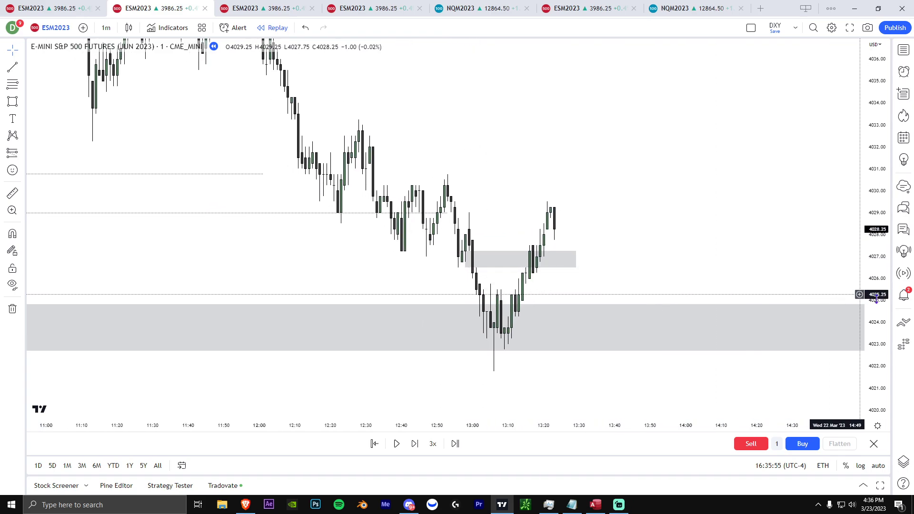
{"action": "left_click_drag", "start_coordinate": [871, 301], "coordinate": [871, 271]}
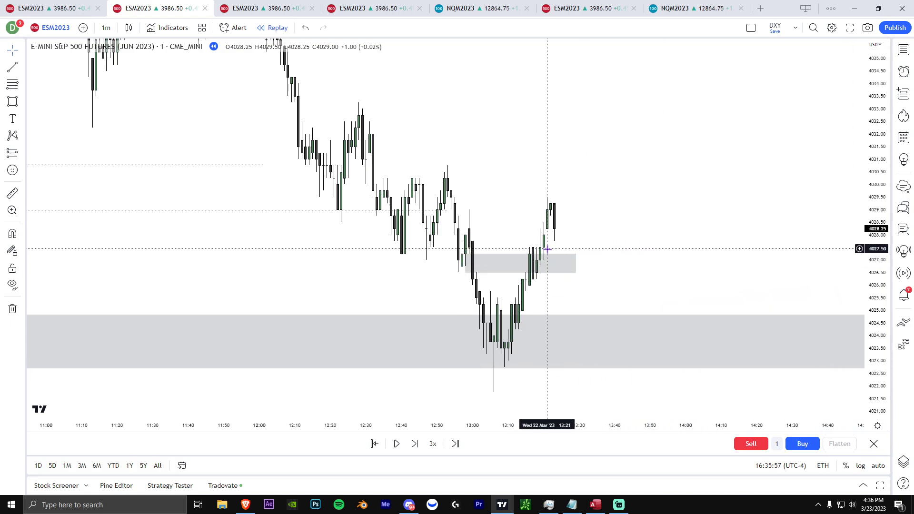
Step: Mark a short horizontal level at 4025.50 from about 13:07 to 13:11
{"action": "left_click", "coordinate": [13, 67]}
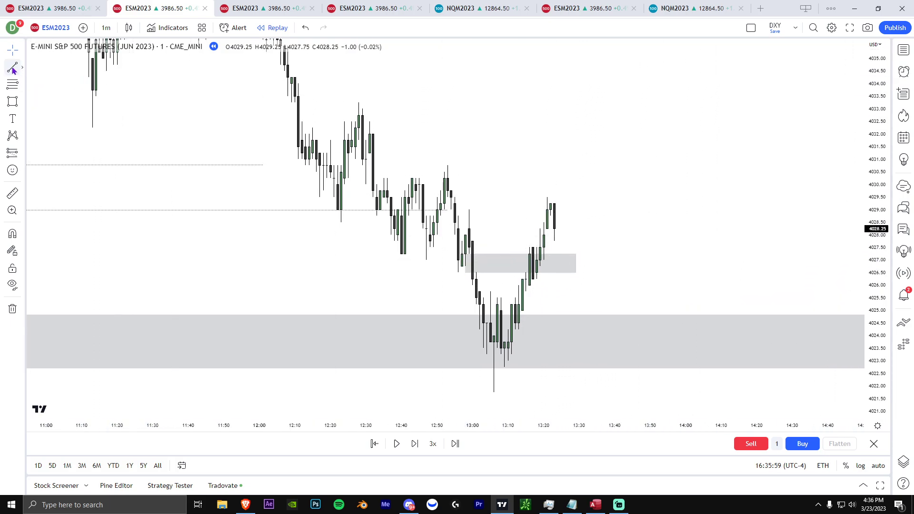
{"action": "left_click", "coordinate": [513, 297]}
{"action": "left_click", "coordinate": [568, 300]}
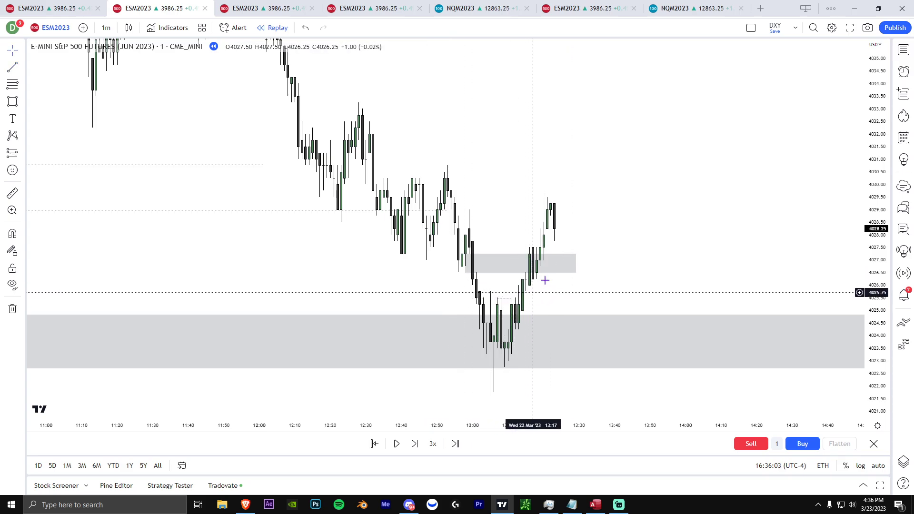
Step: Play the replay on to about 13:26, pause it, and mark a thin zone from 4028.00 to 4028.25 between 13:19 and 13:35
{"action": "scroll", "coordinate": [591, 344], "scroll_direction": "down", "scroll_amount": 2}
{"action": "scroll", "coordinate": [510, 356], "scroll_direction": "up", "scroll_amount": 3}
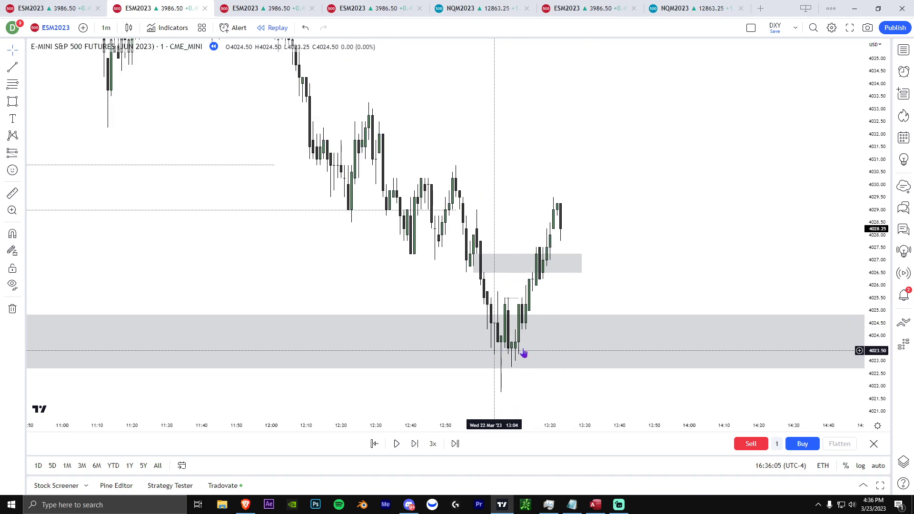
{"action": "left_click", "coordinate": [396, 445]}
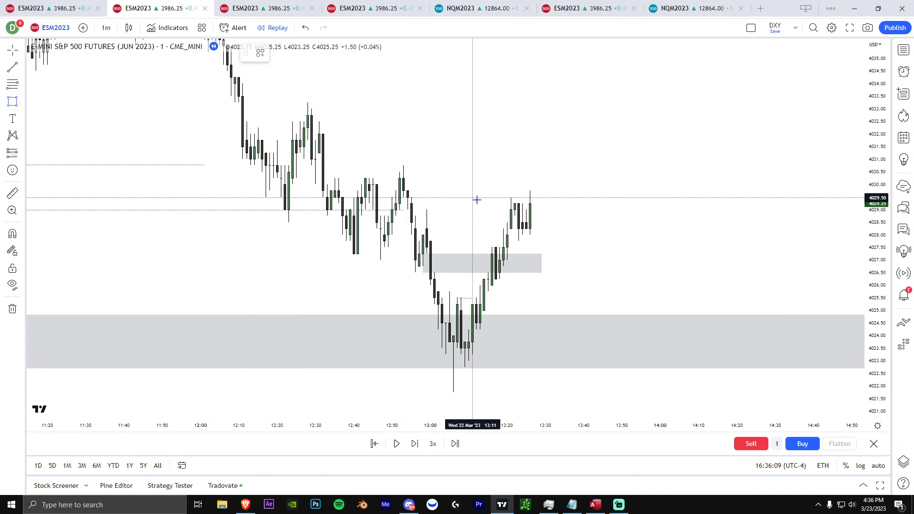
{"action": "left_click_drag", "start_coordinate": [503, 229], "coordinate": [560, 236]}
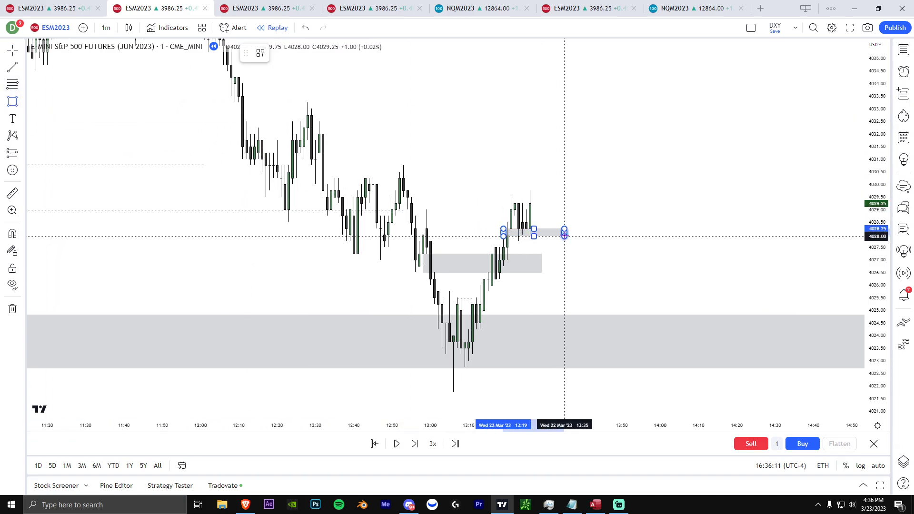
Step: Draw horizontal levels at 4030.75 from the 12:53 high and at 4033.25 from the 12:28 high
{"action": "left_click_drag", "start_coordinate": [710, 244], "coordinate": [718, 244]}
{"action": "left_click_drag", "start_coordinate": [873, 277], "coordinate": [858, 320]}
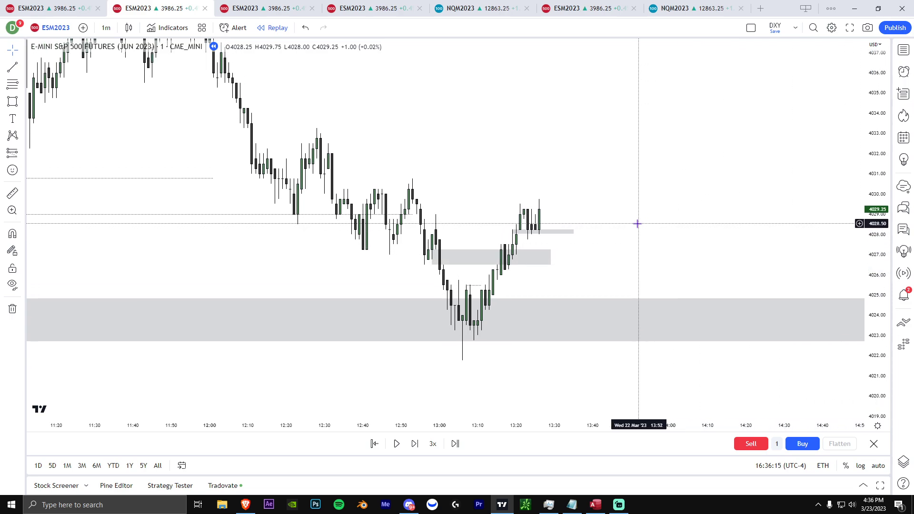
{"action": "scroll", "coordinate": [591, 217], "scroll_direction": "down", "scroll_amount": 1}
{"action": "left_click_drag", "start_coordinate": [551, 183], "coordinate": [484, 191]}
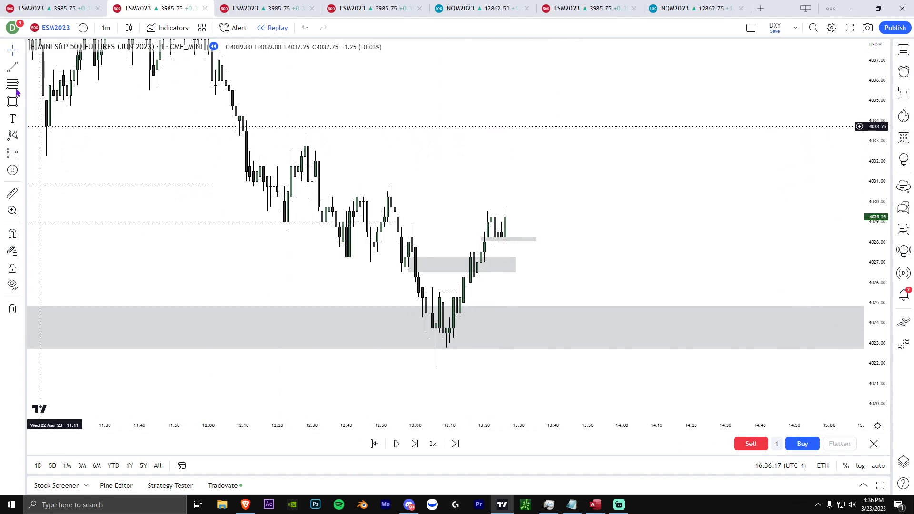
{"action": "left_click", "coordinate": [392, 186]}
{"action": "left_click", "coordinate": [550, 185], "text": "shift"}
{"action": "left_click", "coordinate": [553, 198]}
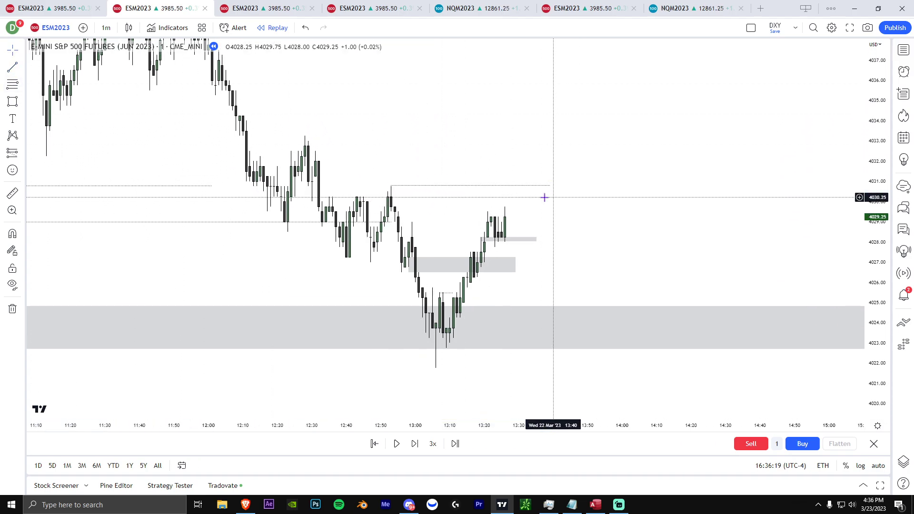
{"action": "left_click", "coordinate": [304, 137]}
{"action": "left_click", "coordinate": [614, 161]}
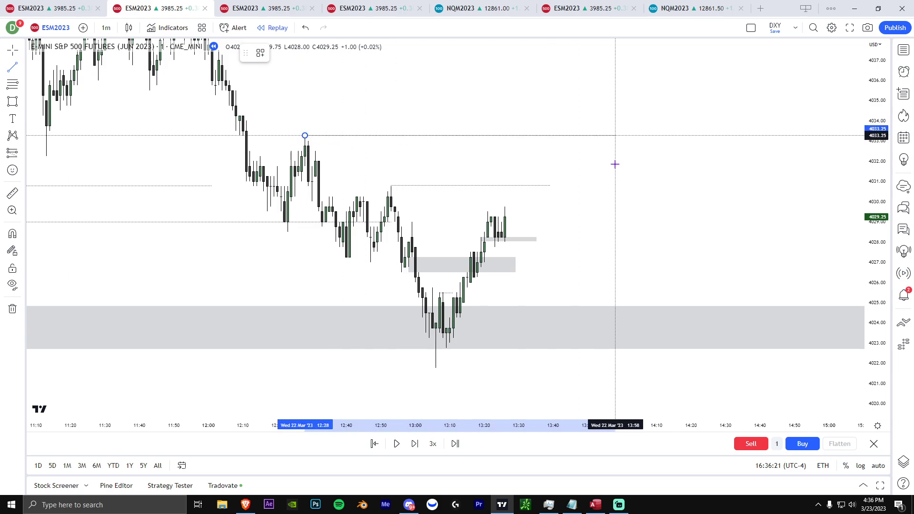
Step: Extend the 4030.75 level and the 4040.25 level to about 13:58
{"action": "left_click_drag", "start_coordinate": [550, 185], "coordinate": [618, 186]}
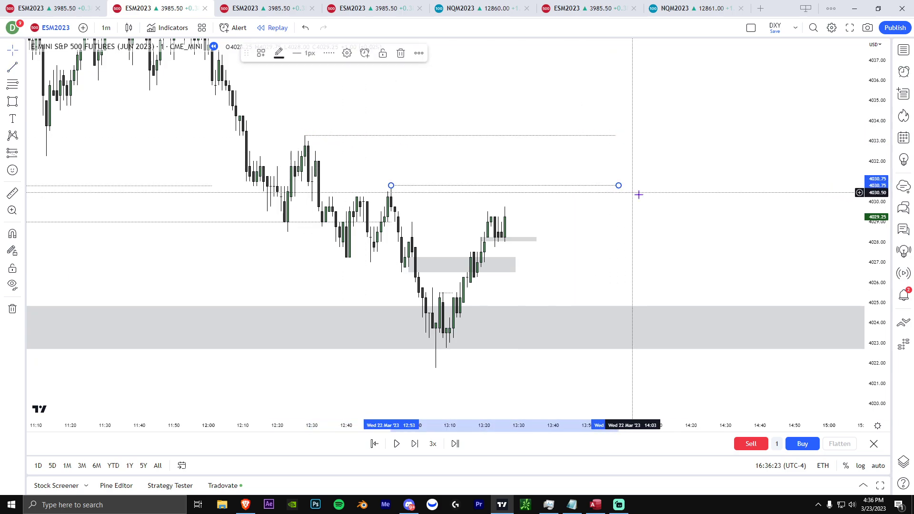
{"action": "scroll", "coordinate": [691, 247], "scroll_direction": "down", "scroll_amount": 3}
{"action": "left_click_drag", "start_coordinate": [488, 111], "coordinate": [629, 127]}
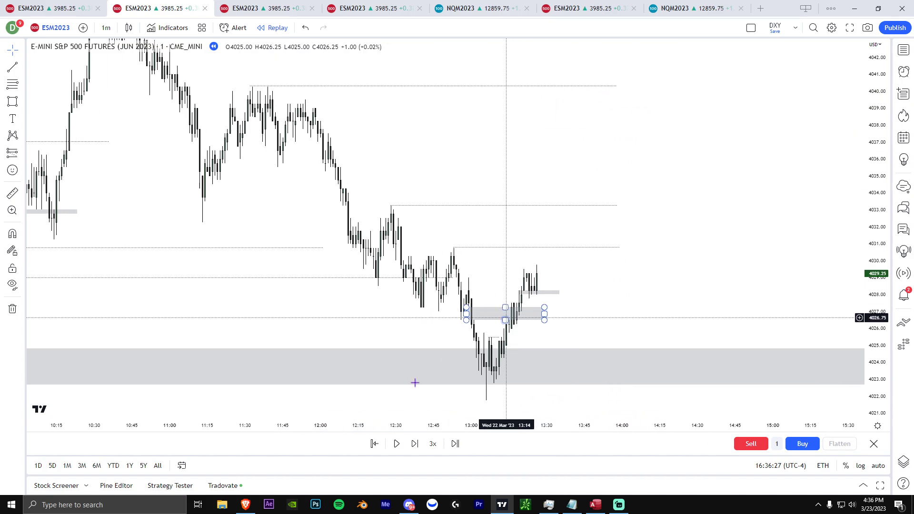
Step: Play the replay on to about 13:32, pause it, and draw a horizontal level at 4030.00 from 13:28 to 13:43
{"action": "left_click", "coordinate": [397, 444]}
{"action": "scroll", "coordinate": [536, 261], "scroll_direction": "up", "scroll_amount": 3}
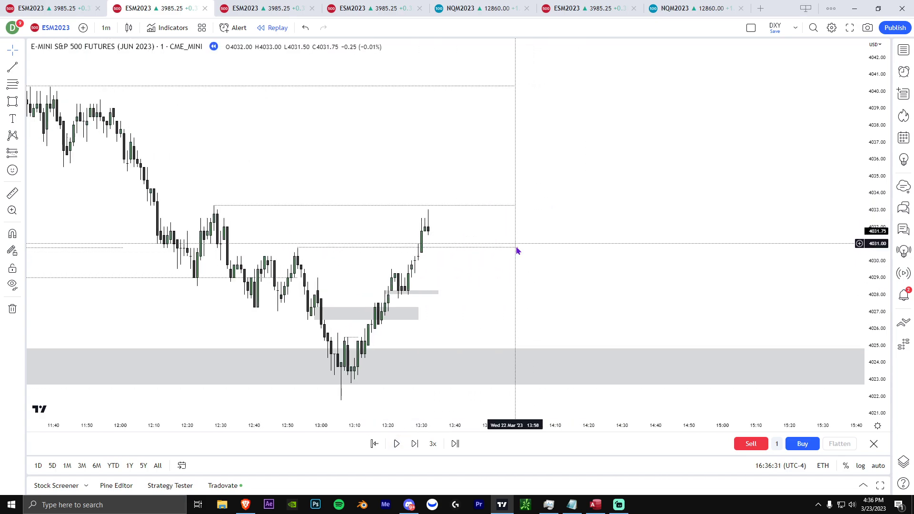
{"action": "left_click_drag", "start_coordinate": [871, 322], "coordinate": [32, 101]}
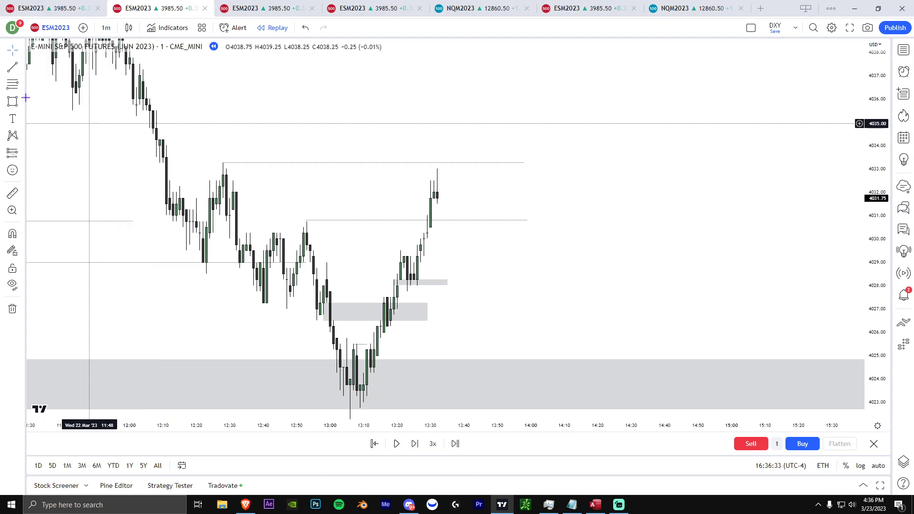
{"action": "key", "text": "alt+t"}
{"action": "left_click", "coordinate": [473, 238]}
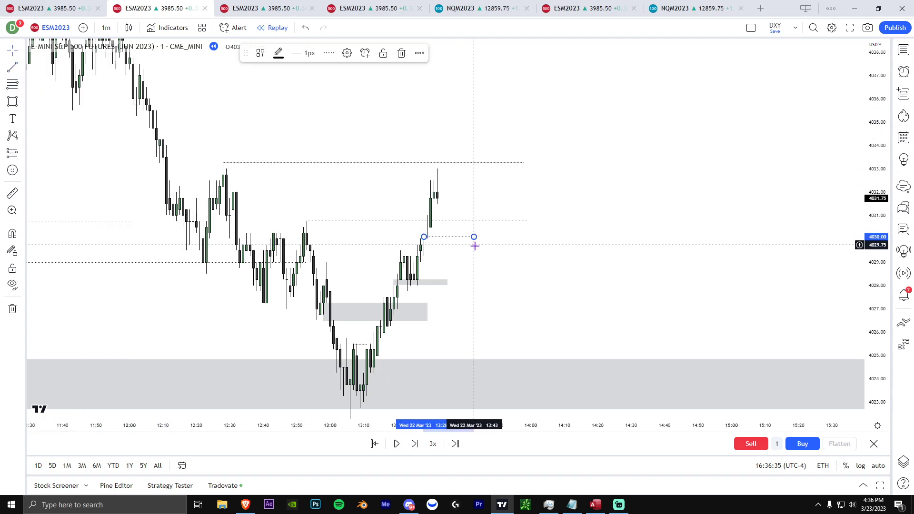
Step: Switch to the 5-minute chart and replace the 4030.00 level with a zone from 4029.50 to 4030.25 between 13:20 and about 14:45
{"action": "left_click", "coordinate": [106, 27]}
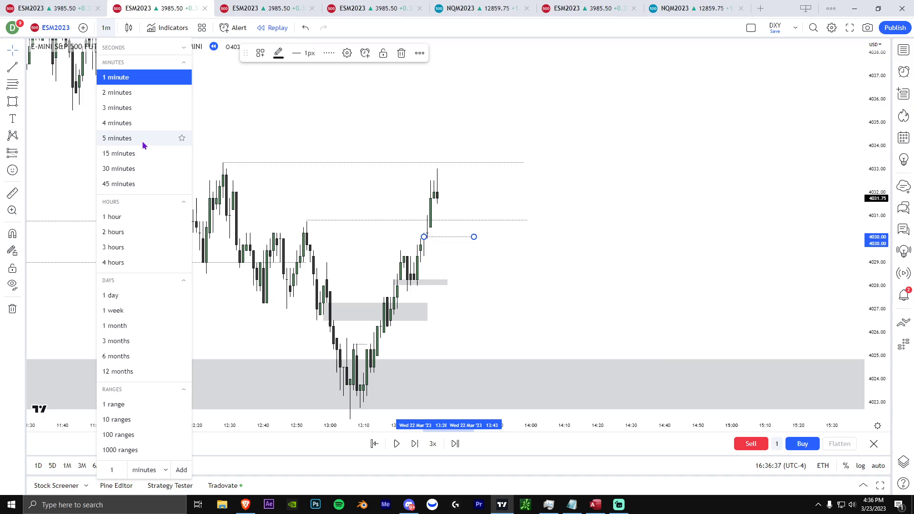
{"action": "left_click", "coordinate": [136, 135]}
{"action": "left_click_drag", "start_coordinate": [407, 263], "coordinate": [573, 240]}
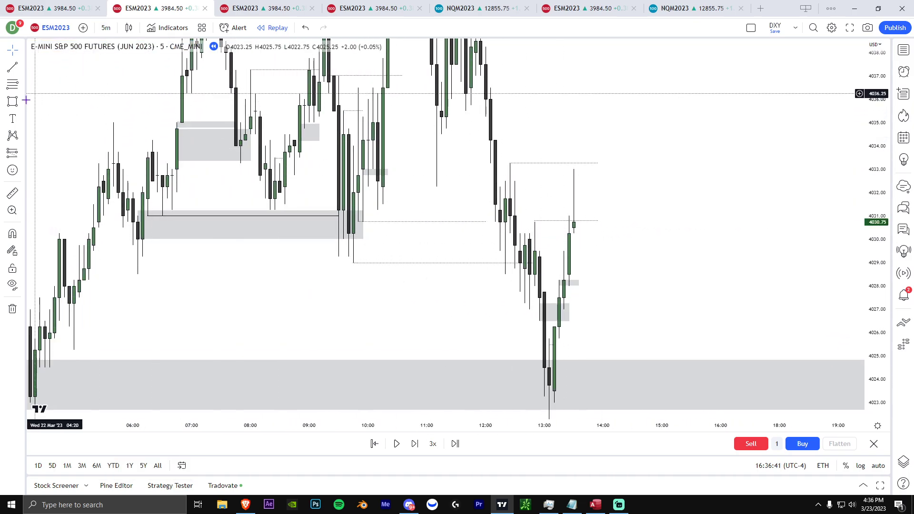
{"action": "left_click_drag", "start_coordinate": [636, 246], "coordinate": [647, 249]}
{"action": "key", "text": "Escape"}
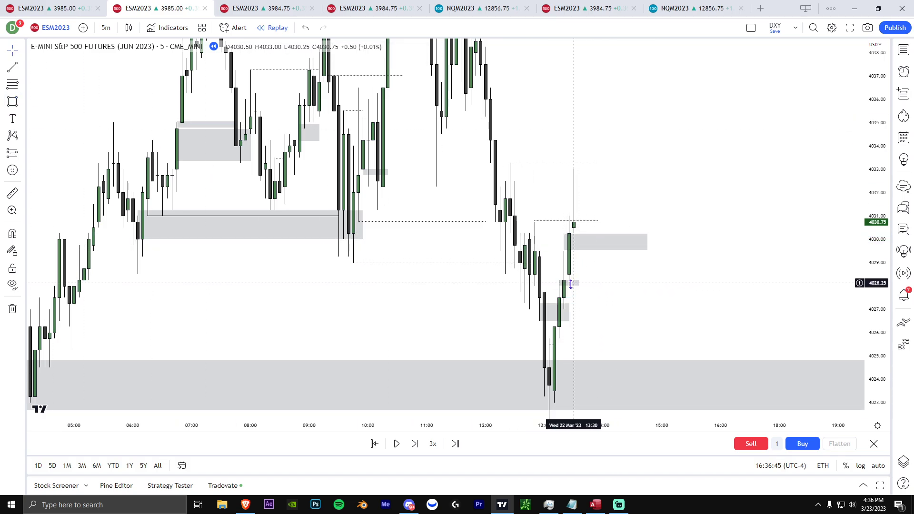
{"action": "left_click", "coordinate": [575, 285]}
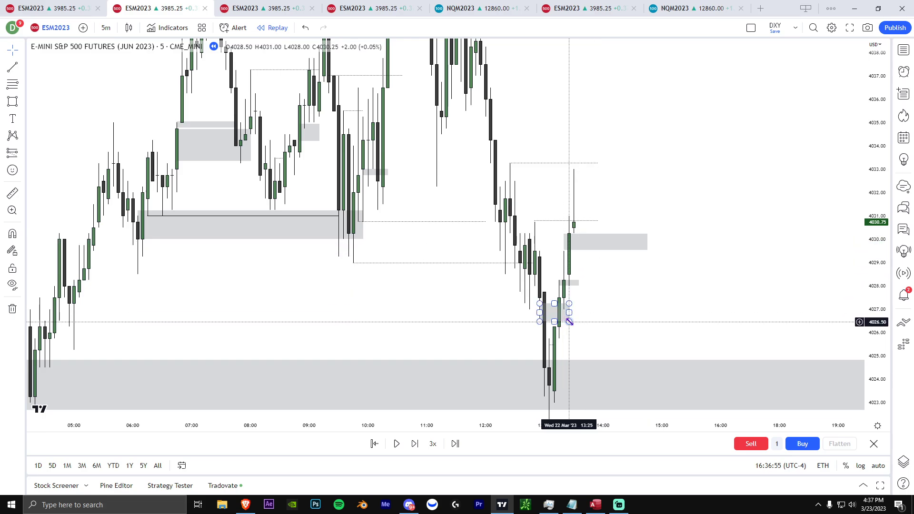
Step: Return to the 1-minute chart, play the replay on to about 13:57 and pause it
{"action": "left_click", "coordinate": [104, 28]}
{"action": "left_click", "coordinate": [117, 77]}
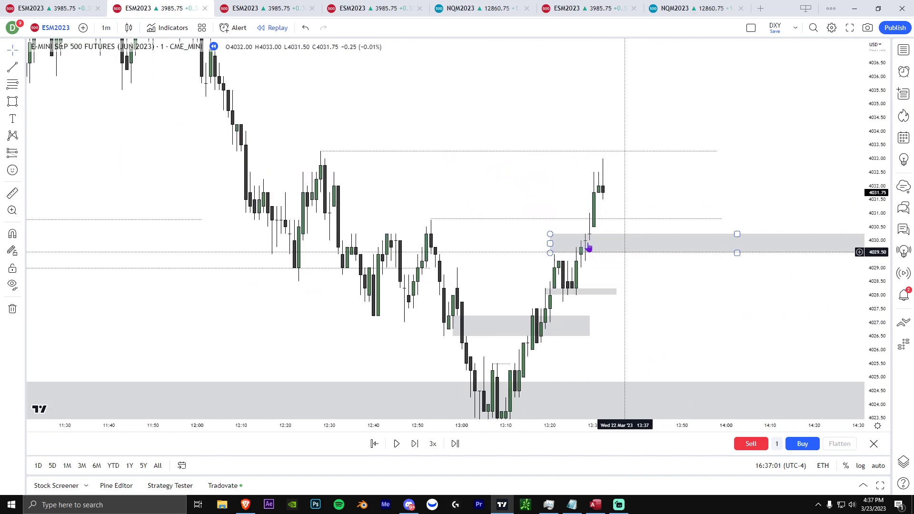
{"action": "left_click_drag", "start_coordinate": [661, 281], "coordinate": [580, 263]}
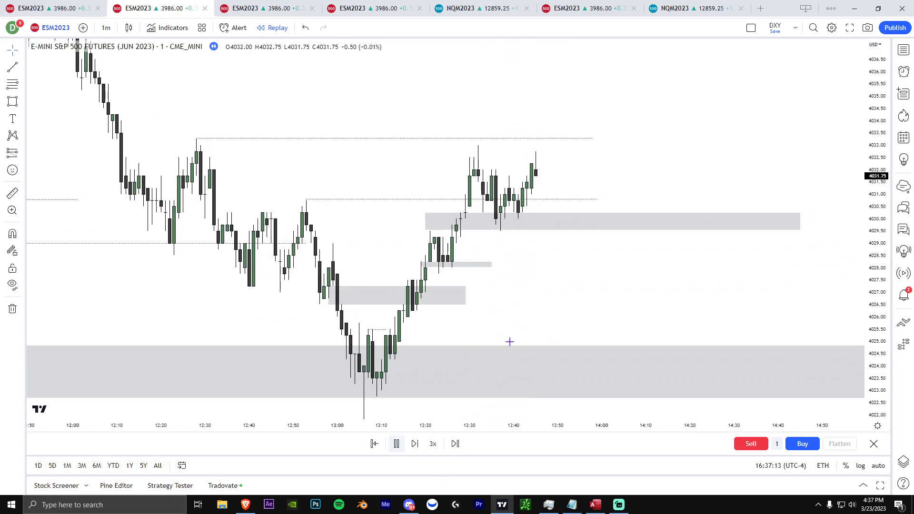
{"action": "scroll", "coordinate": [690, 269], "scroll_direction": "down", "scroll_amount": 3}
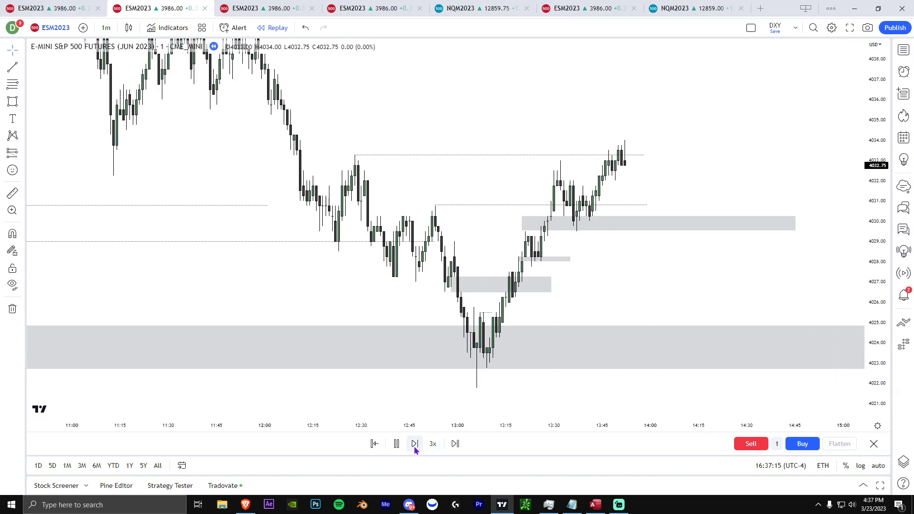
{"action": "left_click", "coordinate": [396, 444]}
{"action": "scroll", "coordinate": [834, 279], "scroll_direction": "down", "scroll_amount": 3}
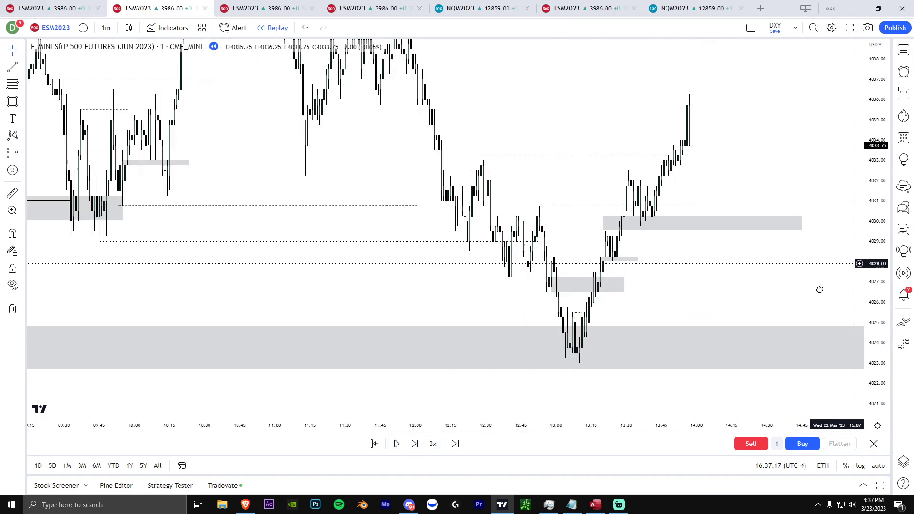
Step: Extend the 4040.25 level to about 14:30
{"action": "left_click_drag", "start_coordinate": [833, 279], "coordinate": [754, 339]}
{"action": "left_click_drag", "start_coordinate": [878, 282], "coordinate": [877, 344]}
{"action": "left_click", "coordinate": [688, 120]}
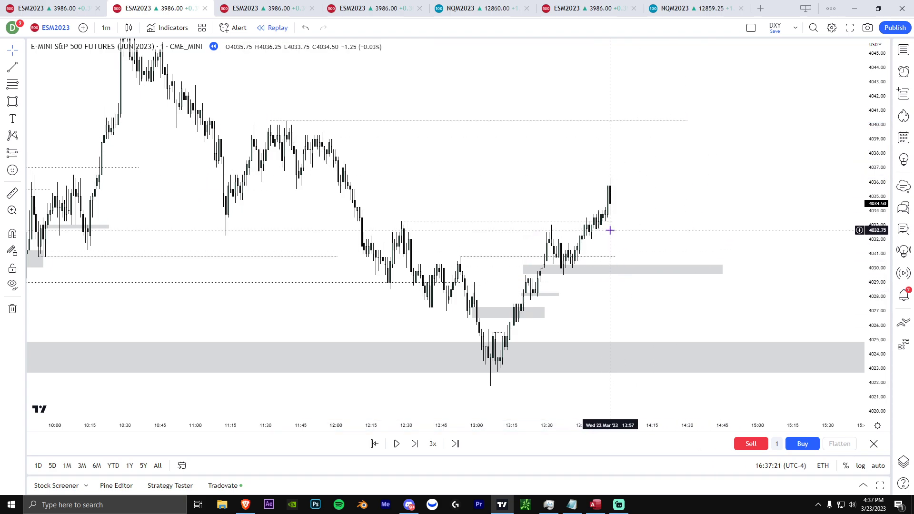
{"action": "left_click_drag", "start_coordinate": [881, 259], "coordinate": [882, 225]}
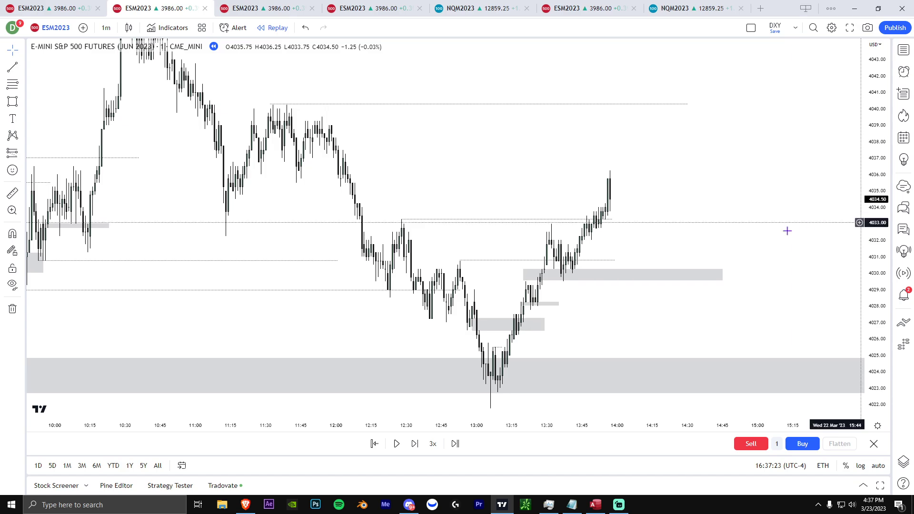
Step: Play the replay on to about 14:03, pause it, and mark a zone from about 4036.50 to 4042.25 between 13:58 and 14:34
{"action": "left_click_drag", "start_coordinate": [751, 226], "coordinate": [750, 208]}
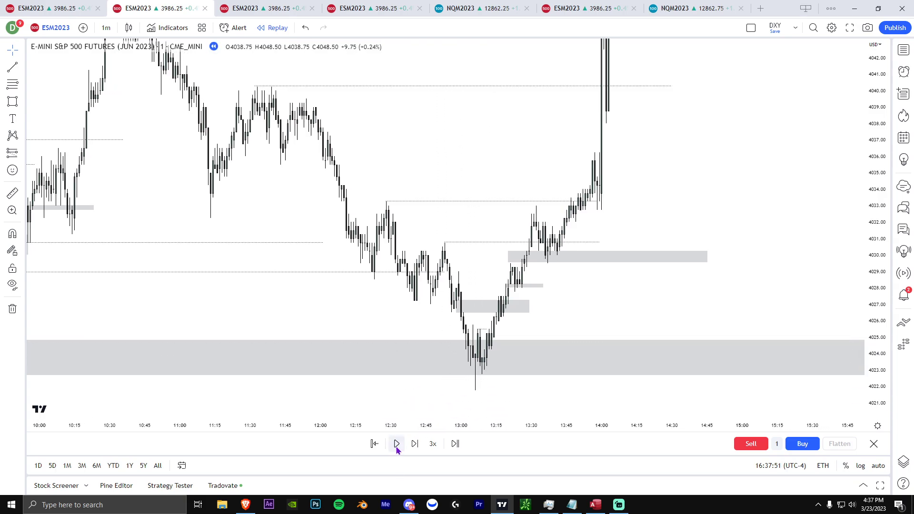
{"action": "left_click_drag", "start_coordinate": [883, 274], "coordinate": [883, 332]}
{"action": "left_click_drag", "start_coordinate": [804, 282], "coordinate": [799, 324]}
{"action": "scroll", "coordinate": [799, 324], "scroll_direction": "down", "scroll_amount": 1}
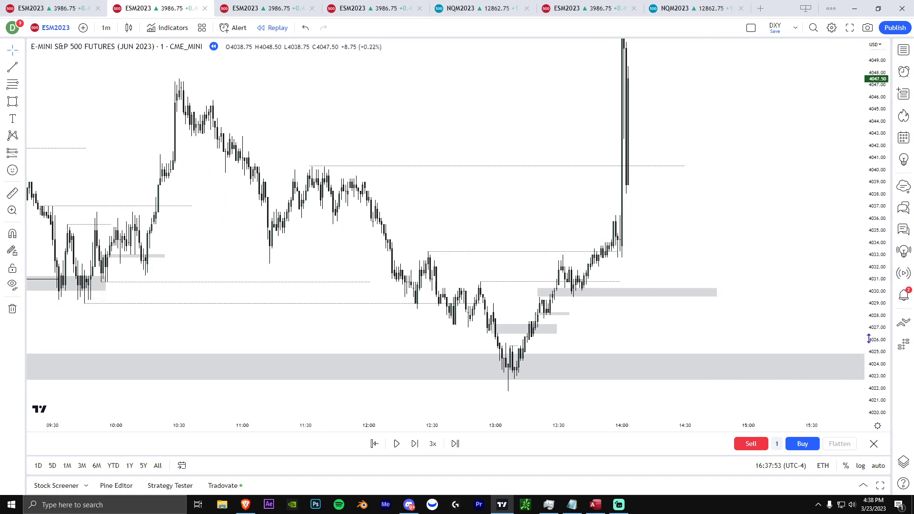
{"action": "left_click_drag", "start_coordinate": [871, 337], "coordinate": [871, 356]}
{"action": "left_click_drag", "start_coordinate": [550, 188], "coordinate": [553, 219]}
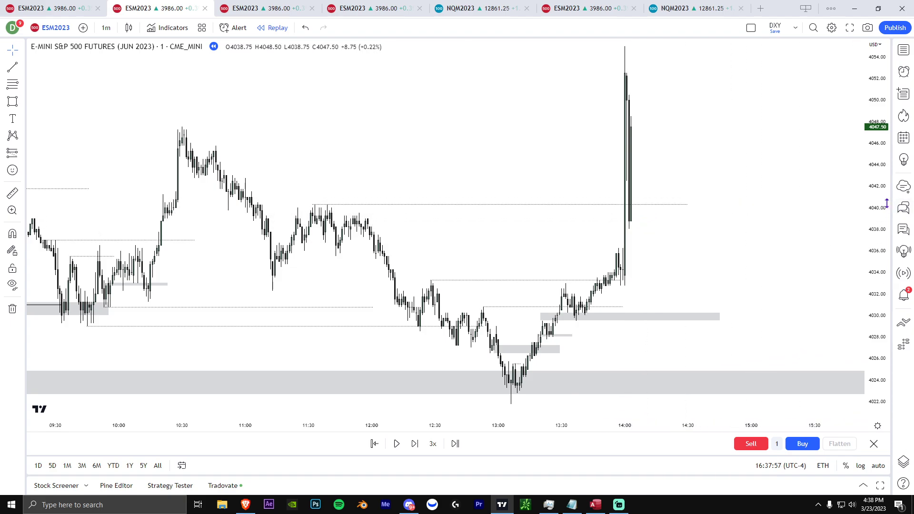
{"action": "left_click_drag", "start_coordinate": [885, 204], "coordinate": [876, 278]}
{"action": "scroll", "coordinate": [723, 273], "scroll_direction": "up", "scroll_amount": 5}
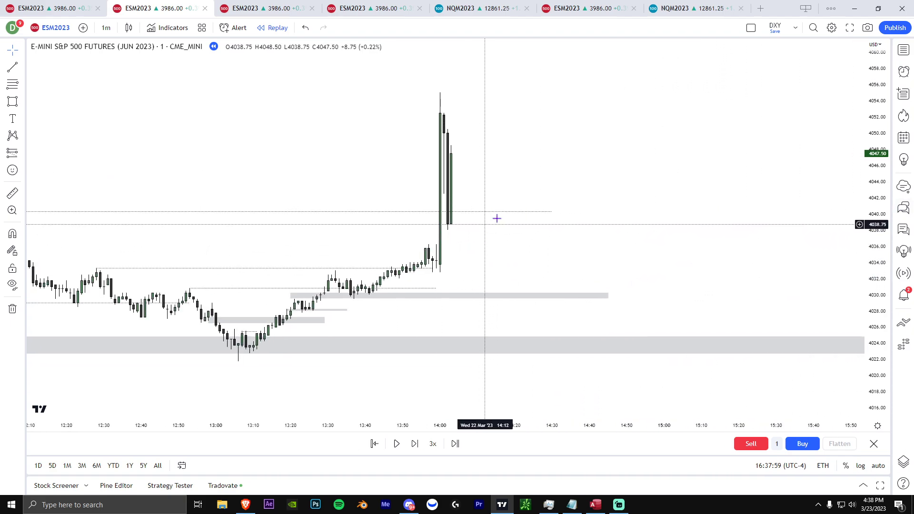
{"action": "key", "text": "alt+shift+r"}
{"action": "mouse_move", "coordinate": [432, 195]}
{"action": "left_mouse_down"}
{"action": "mouse_move", "coordinate": [555, 247]}
{"action": "mouse_move", "coordinate": [568, 243]}
{"action": "left_mouse_up"}
{"action": "left_click", "coordinate": [598, 242]}
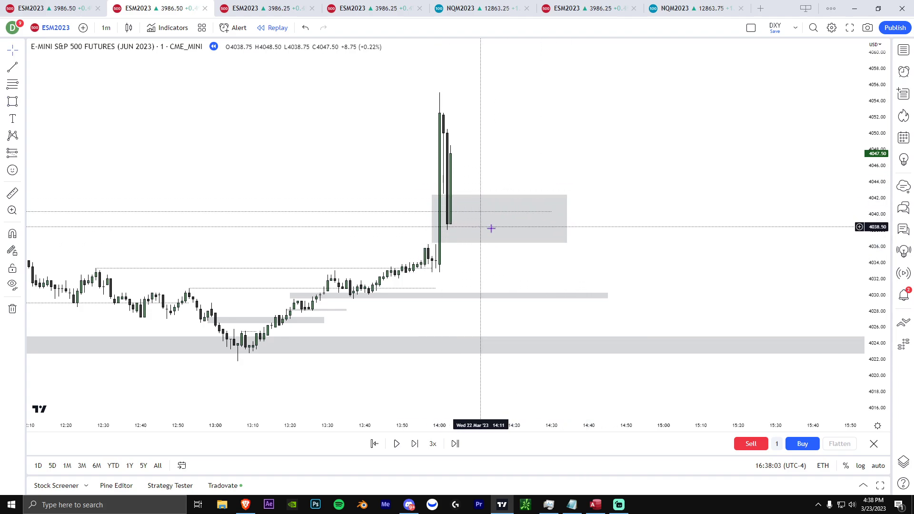
Step: Switch to the daily chart and draw a horizontal level at 4058.00 from 9 March to 31 March 2023
{"action": "left_click", "coordinate": [106, 28]}
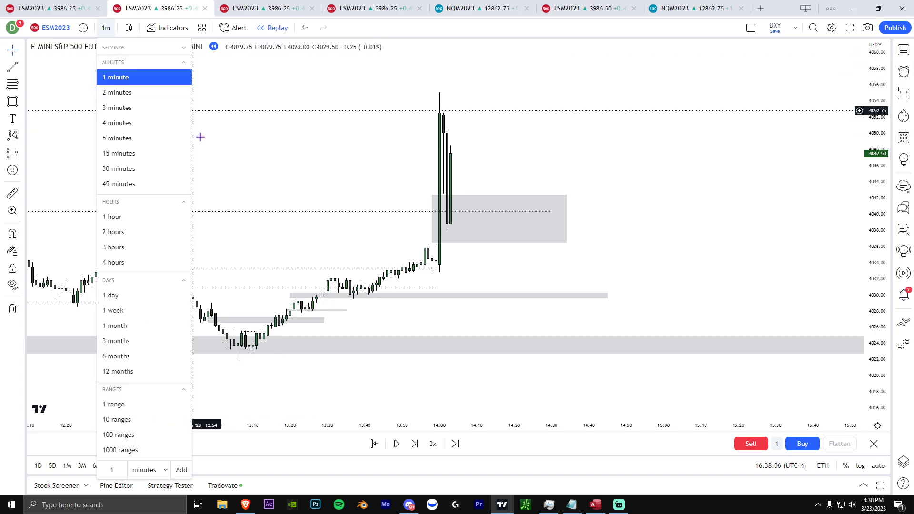
{"action": "left_click", "coordinate": [133, 223]}
{"action": "left_click", "coordinate": [105, 27]}
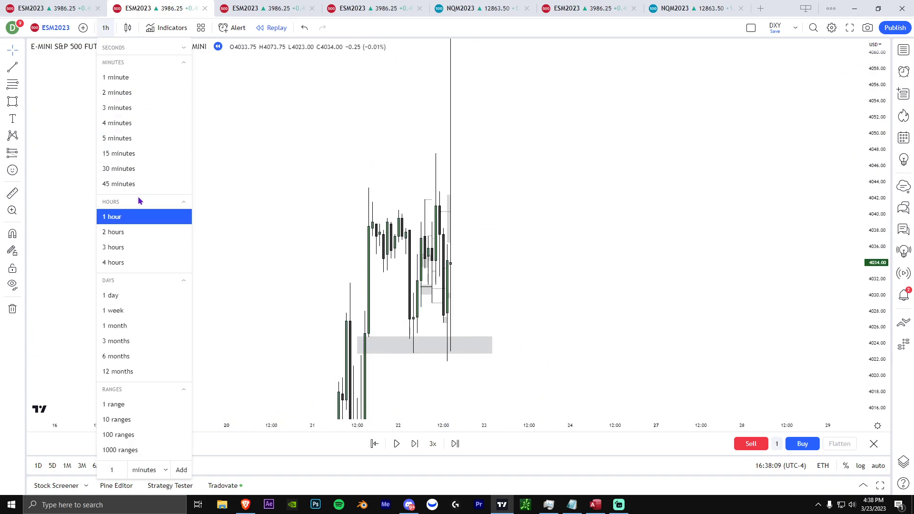
{"action": "left_click", "coordinate": [134, 300]}
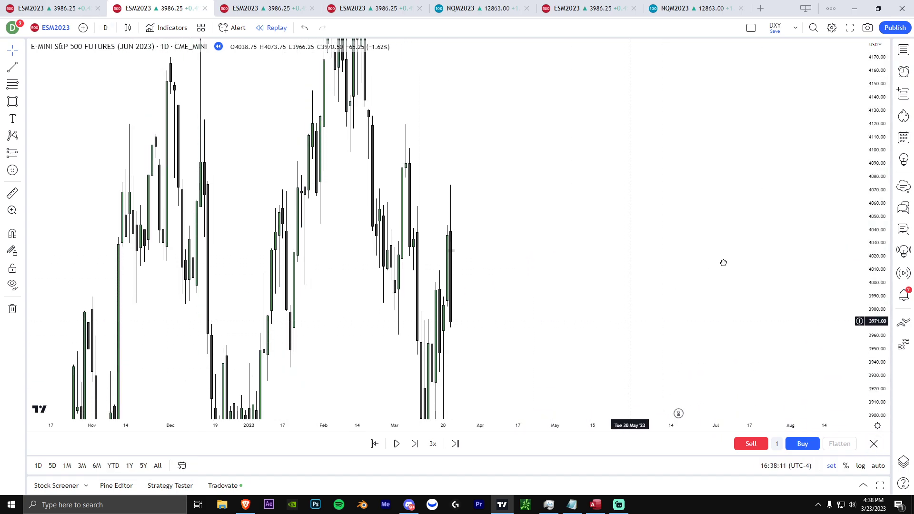
{"action": "left_click", "coordinate": [14, 73]}
{"action": "left_click_drag", "start_coordinate": [437, 148], "coordinate": [510, 148]}
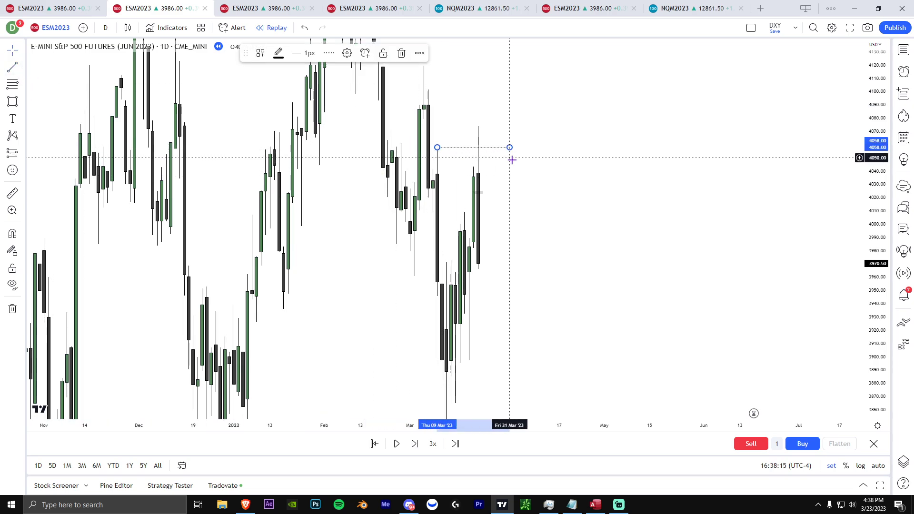
Step: Look at the hourly chart, return to daily, and mark a zone from 4058.00 to 4079.25 between 2 March and 6 April 2023
{"action": "left_click", "coordinate": [105, 27]}
{"action": "left_click", "coordinate": [115, 217]}
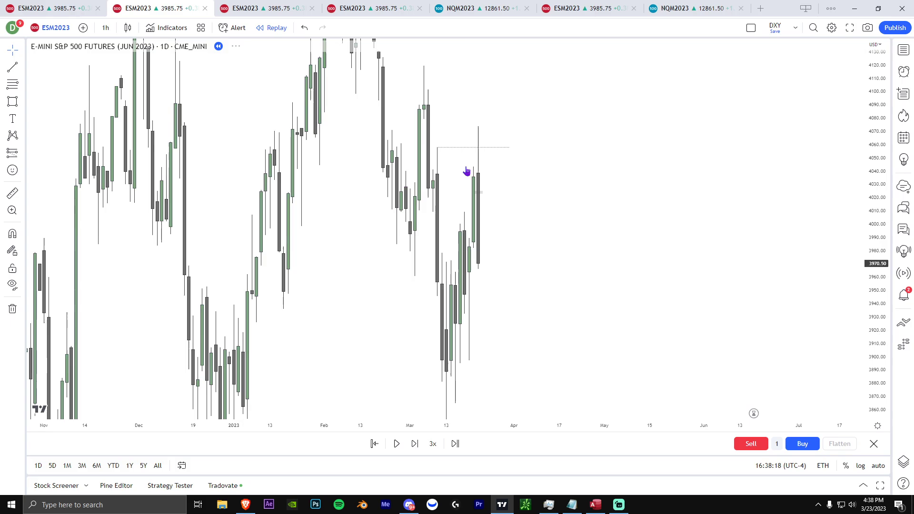
{"action": "left_click", "coordinate": [105, 27]}
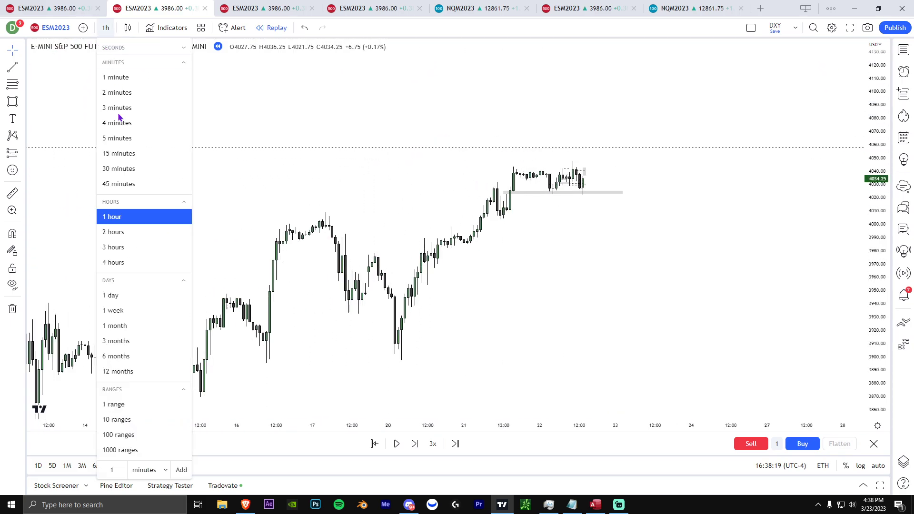
{"action": "left_click", "coordinate": [113, 296]}
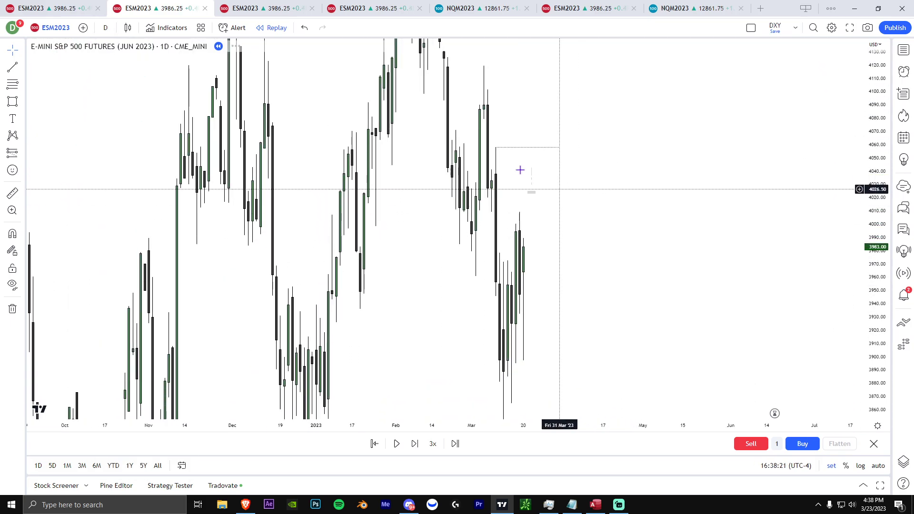
{"action": "left_click", "coordinate": [12, 102]}
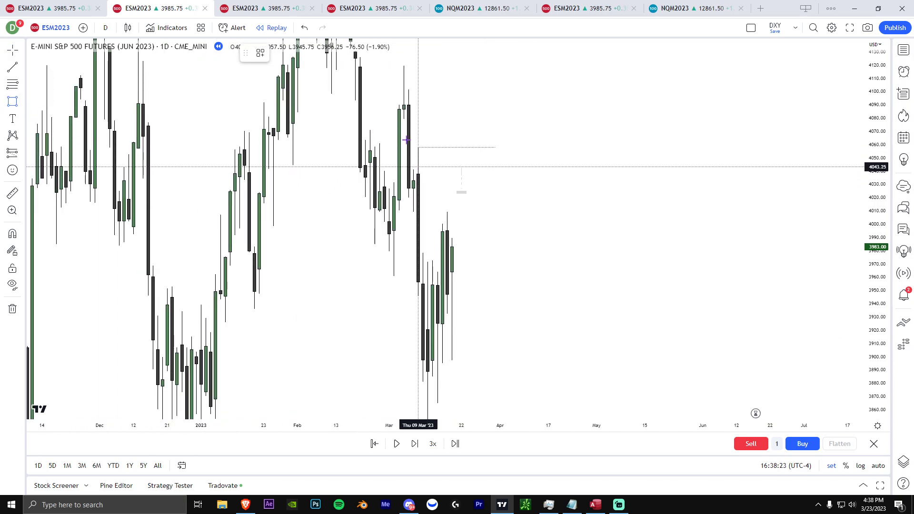
{"action": "mouse_move", "coordinate": [394, 119]}
{"action": "left_mouse_down"}
{"action": "mouse_move", "coordinate": [528, 149]}
{"action": "mouse_move", "coordinate": [515, 147]}
{"action": "left_mouse_up"}
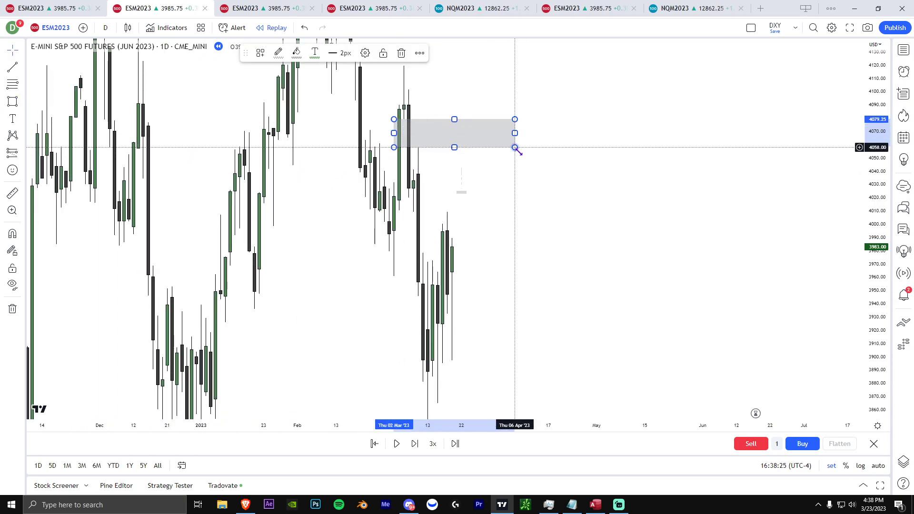
Step: Check the new zone on the 5-minute chart, return to the 1-minute chart, and play the replay on to about 14:08
{"action": "left_click", "coordinate": [105, 27]}
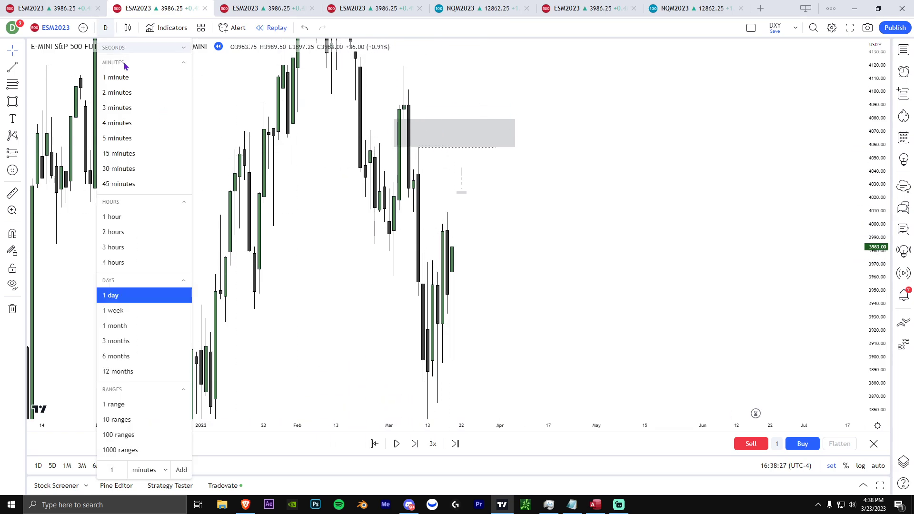
{"action": "left_click", "coordinate": [144, 141]}
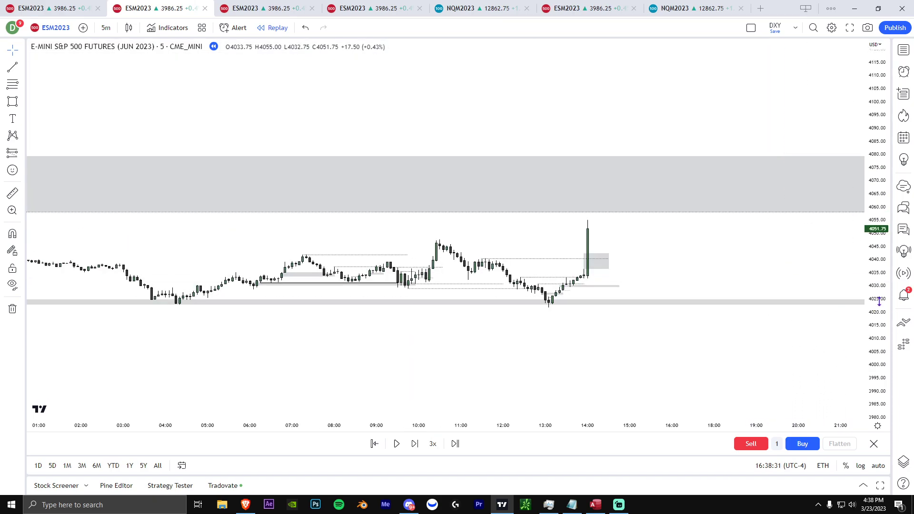
{"action": "left_click", "coordinate": [105, 28]}
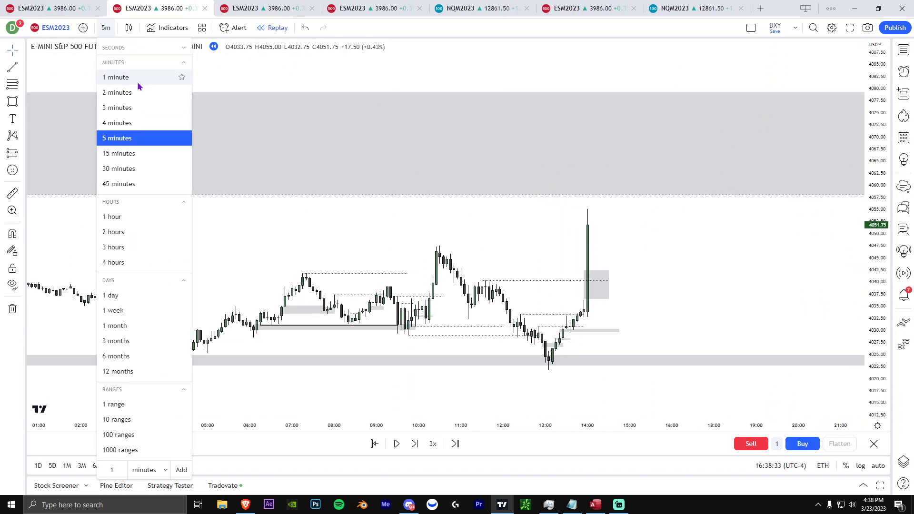
{"action": "left_click", "coordinate": [138, 76]}
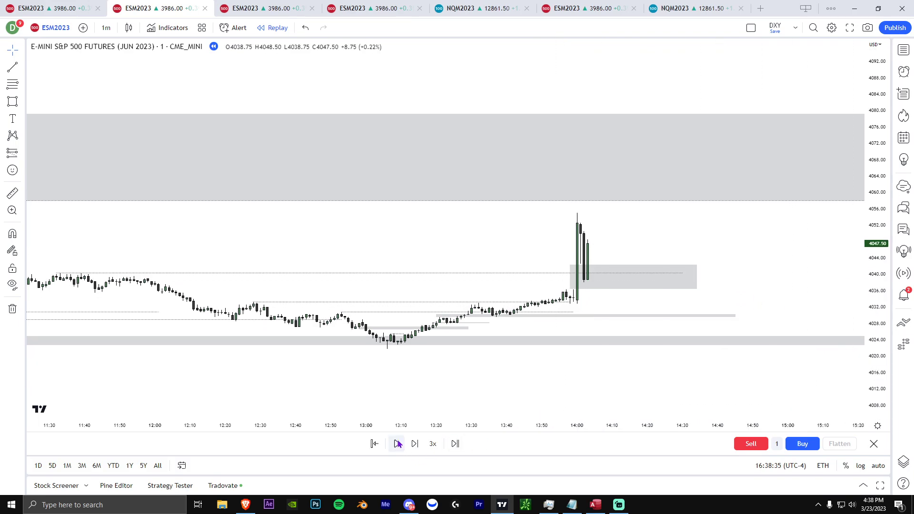
{"action": "left_click", "coordinate": [398, 444]}
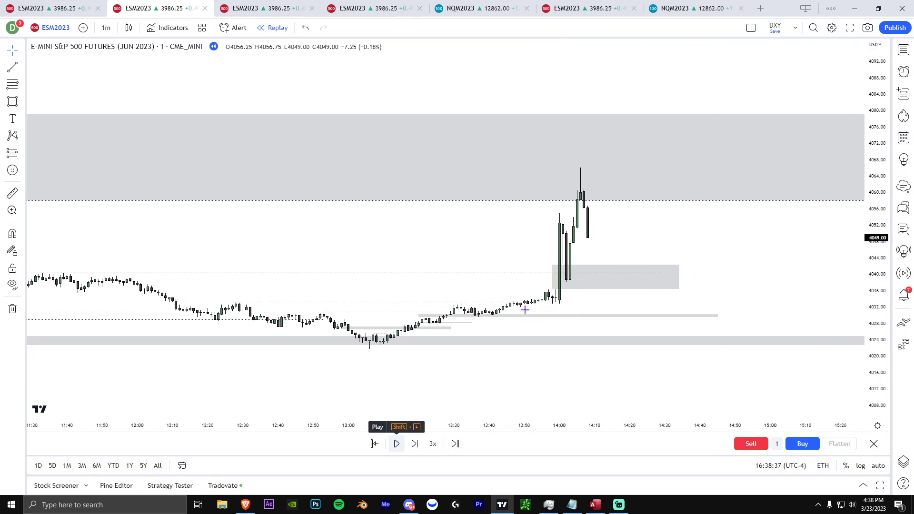
{"action": "left_click_drag", "start_coordinate": [604, 226], "coordinate": [570, 172]}
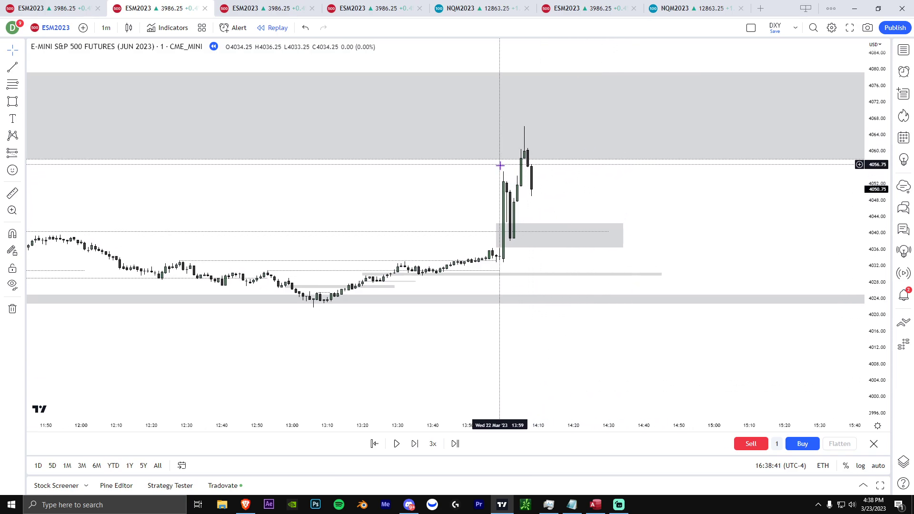
Step: Split the ESM2023 layout into two side-by-side charts with NQM2023 as the second chart
{"action": "left_click", "coordinate": [693, 3]}
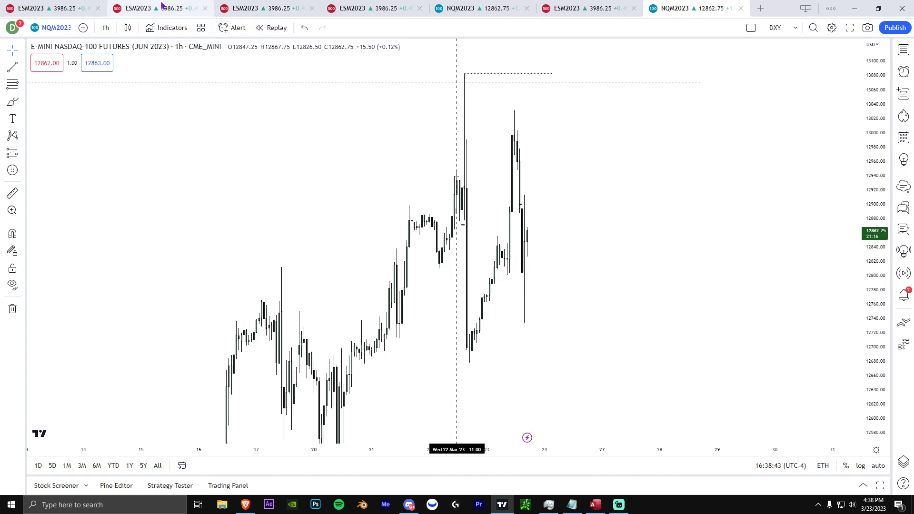
{"action": "left_click", "coordinate": [160, 7]}
{"action": "left_click", "coordinate": [751, 28]}
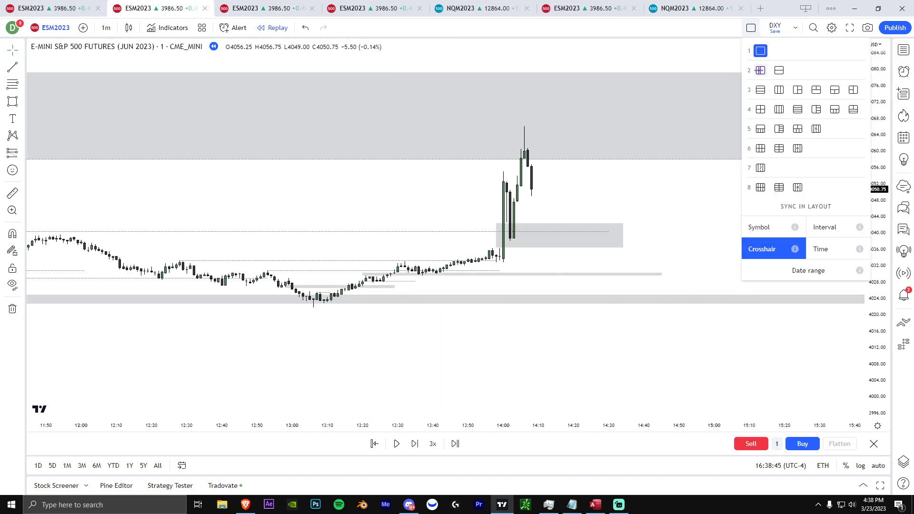
{"action": "left_click", "coordinate": [760, 70]}
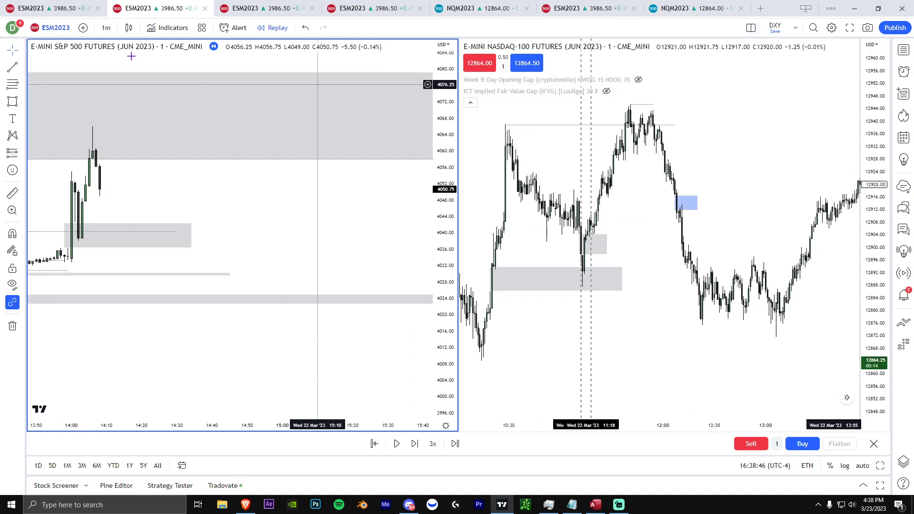
Step: Set the NQM2023 chart to the weekly timeframe and frame its candles from April 2022 to March 2023
{"action": "left_click", "coordinate": [107, 28]}
{"action": "left_click", "coordinate": [144, 311]}
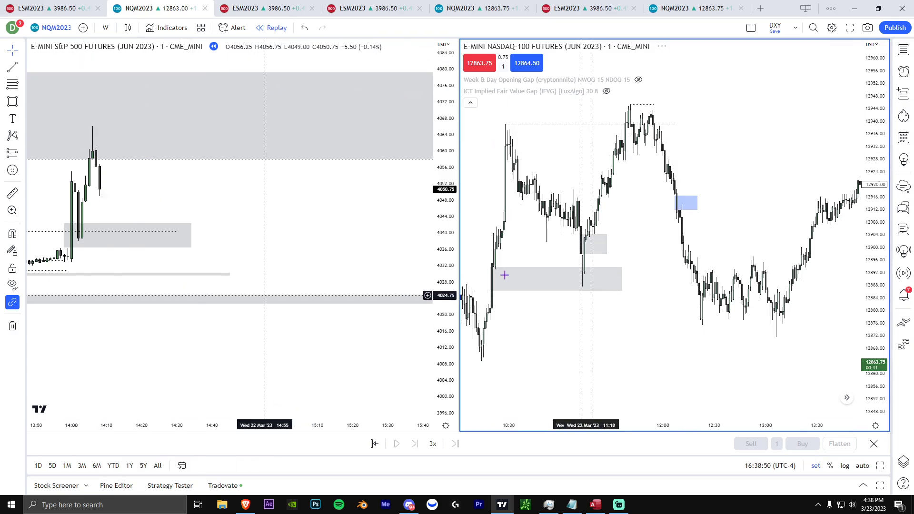
{"action": "right_click", "coordinate": [761, 225]}
{"action": "left_click", "coordinate": [804, 200]}
{"action": "left_click_drag", "start_coordinate": [882, 218], "coordinate": [881, 297]}
{"action": "scroll", "coordinate": [848, 311], "scroll_direction": "up", "scroll_amount": 8}
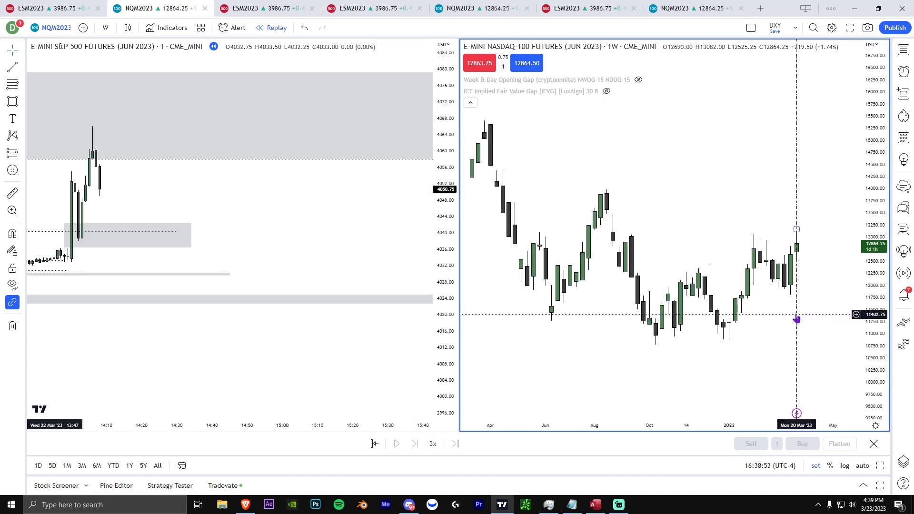
Step: Mark a support zone on the weekly NQM2023 chart from about 11890 to 12011.50, between 9 January and late April 2023
{"action": "left_click_drag", "start_coordinate": [797, 318], "coordinate": [835, 316]}
{"action": "left_click_drag", "start_coordinate": [879, 322], "coordinate": [874, 248]}
{"action": "left_click_drag", "start_coordinate": [836, 309], "coordinate": [601, 258]}
{"action": "left_click", "coordinate": [13, 101]}
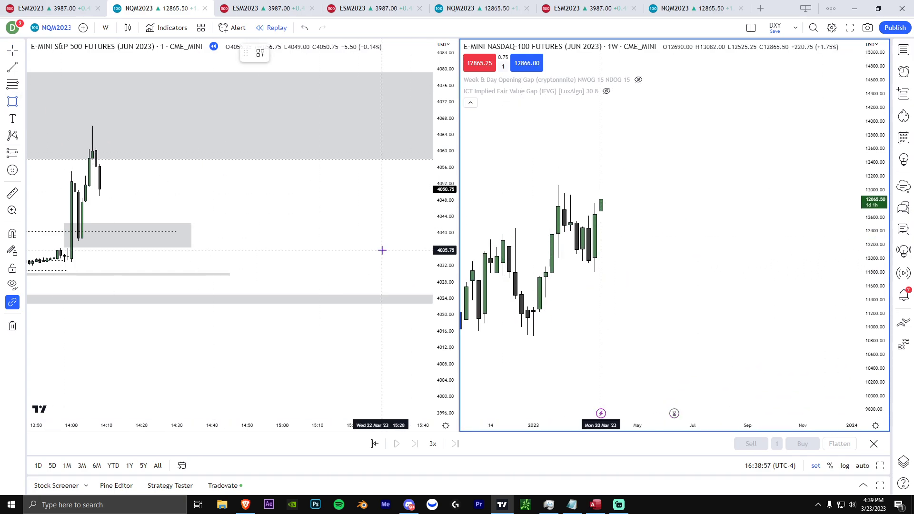
{"action": "left_click_drag", "start_coordinate": [566, 264], "coordinate": [626, 270]}
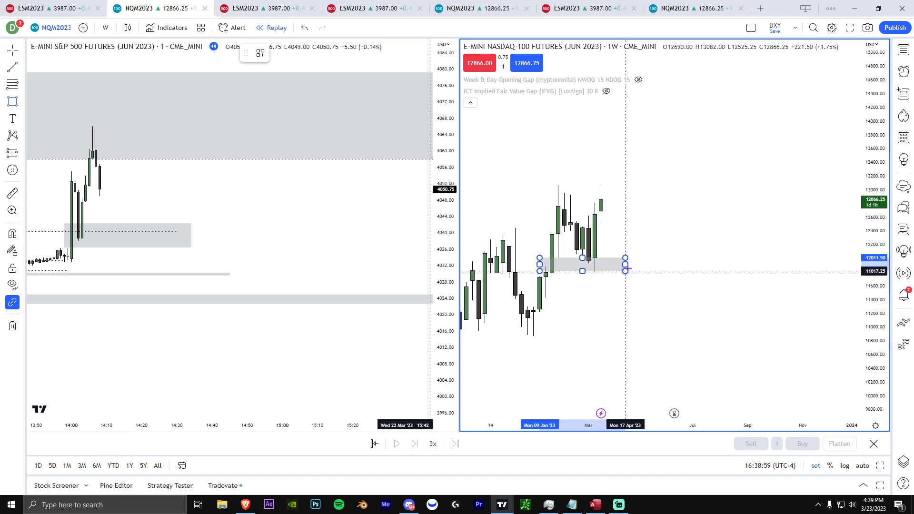
{"action": "left_click", "coordinate": [640, 280]}
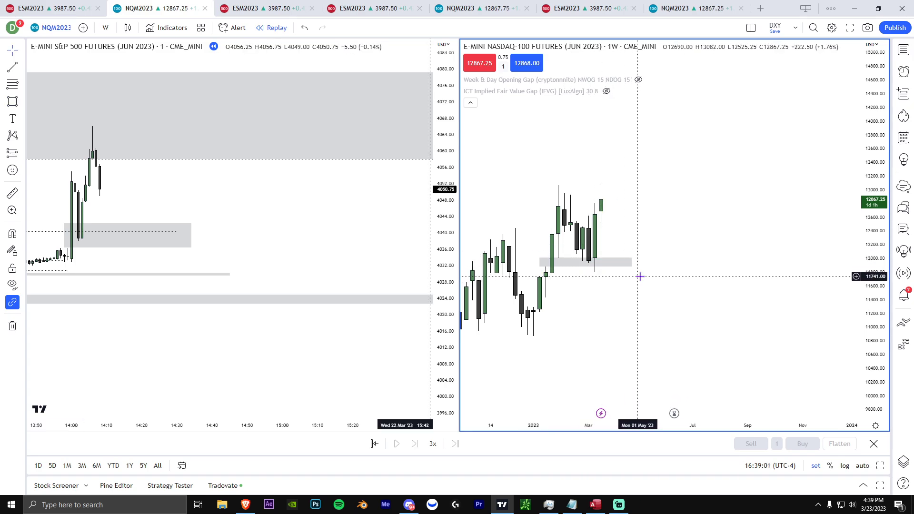
Step: Draw a horizontal trend line at about 13070 from the weekly NQM2023 high of late January past the March candle
{"action": "scroll", "coordinate": [639, 274], "scroll_direction": "down", "scroll_amount": 3}
{"action": "left_click", "coordinate": [11, 68]}
{"action": "left_click", "coordinate": [642, 178]}
{"action": "left_click", "coordinate": [652, 188]}
{"action": "left_click_drag", "start_coordinate": [667, 191], "coordinate": [687, 197]}
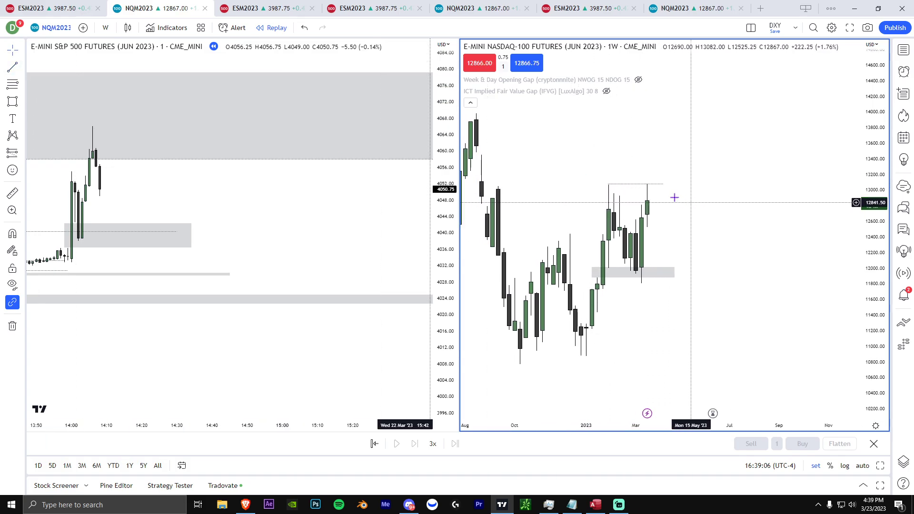
{"action": "left_click", "coordinate": [641, 176]}
{"action": "left_click_drag", "start_coordinate": [872, 245], "coordinate": [829, 207]}
Step: Switch the NQM2023 chart to 5 minutes and start its bar replay at about 14:40 on 22 March 2023
{"action": "left_click", "coordinate": [106, 27]}
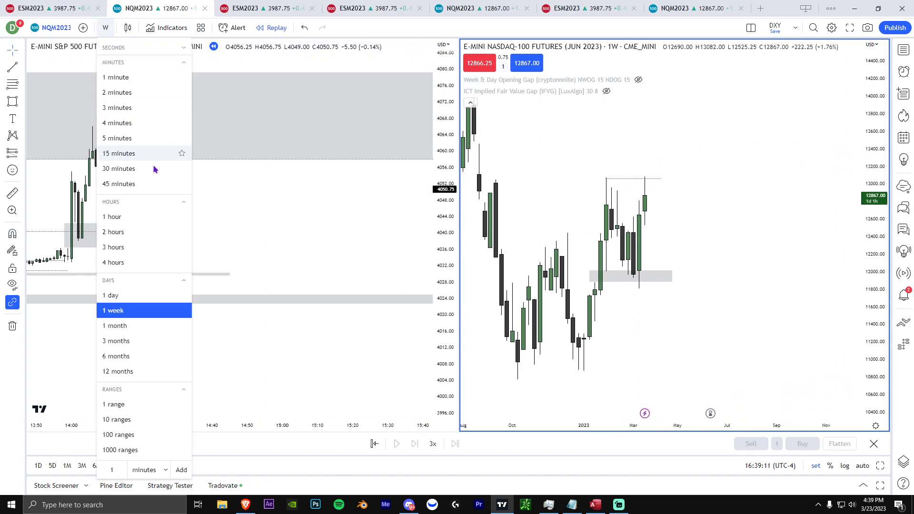
{"action": "left_click", "coordinate": [153, 135]}
{"action": "scroll", "coordinate": [610, 250], "scroll_direction": "down", "scroll_amount": 3}
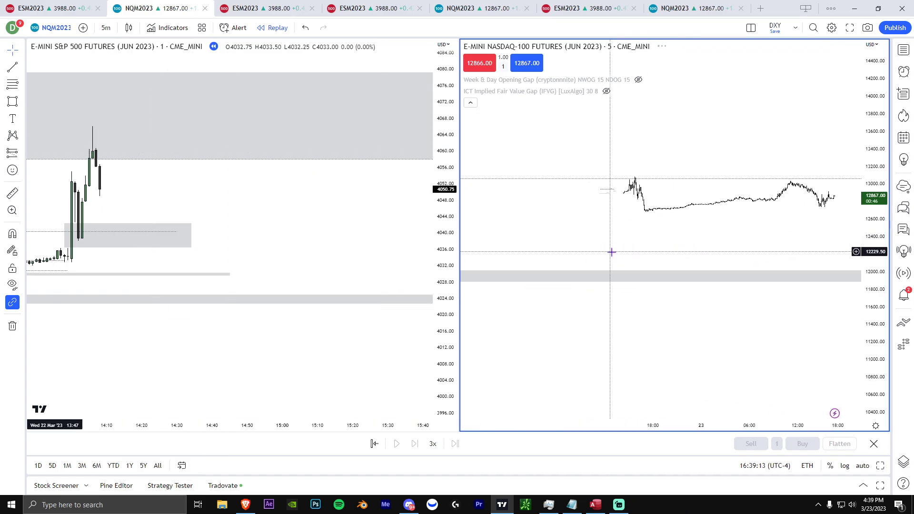
{"action": "left_click_drag", "start_coordinate": [694, 257], "coordinate": [773, 260]}
{"action": "left_click_drag", "start_coordinate": [787, 365], "coordinate": [722, 367]}
{"action": "scroll", "coordinate": [690, 266], "scroll_direction": "up", "scroll_amount": 4}
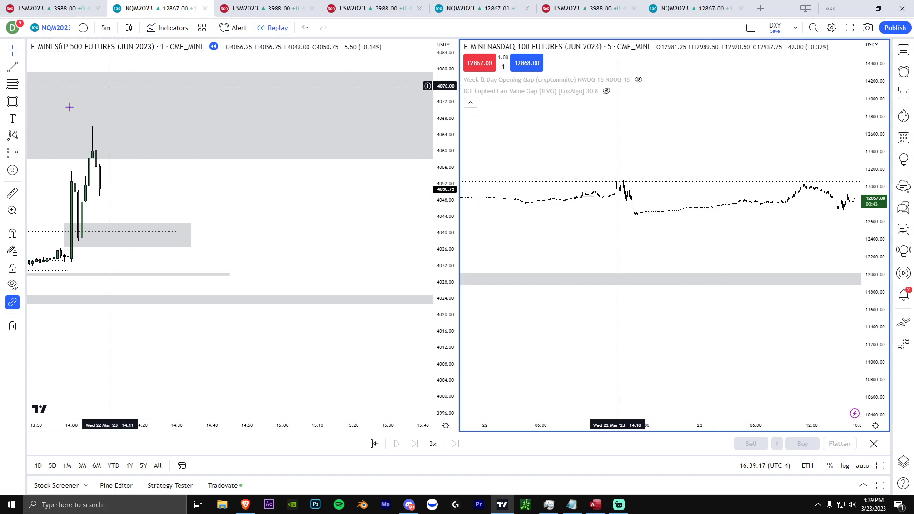
{"action": "left_click", "coordinate": [374, 443]}
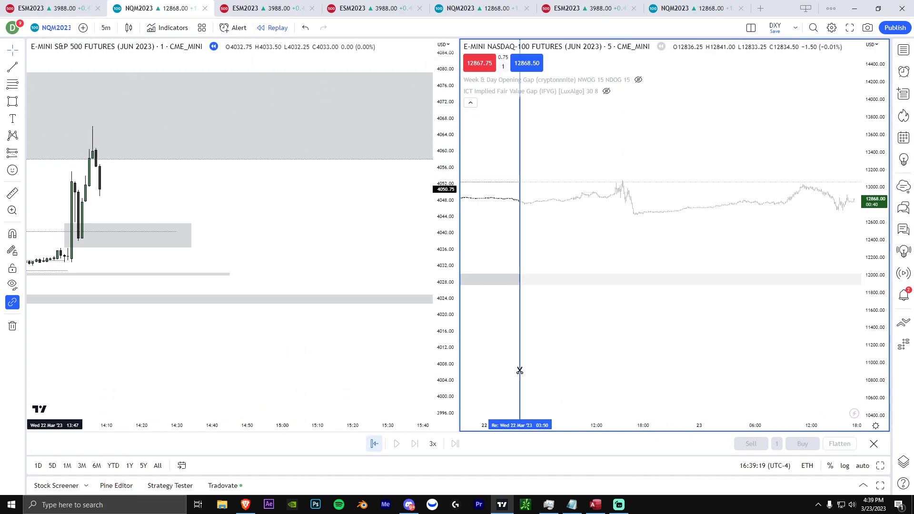
{"action": "left_click", "coordinate": [622, 292]}
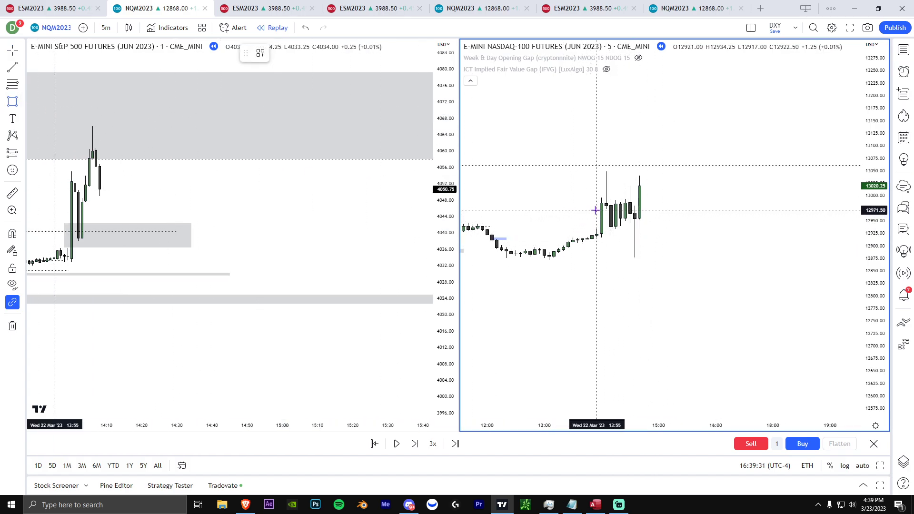
Step: Mark a zone on the 5-minute NQM2023 chart from about 12936 to 12975, between 13:55 and about 15:40
{"action": "left_click_drag", "start_coordinate": [597, 208], "coordinate": [697, 225]}
{"action": "left_click", "coordinate": [855, 267]}
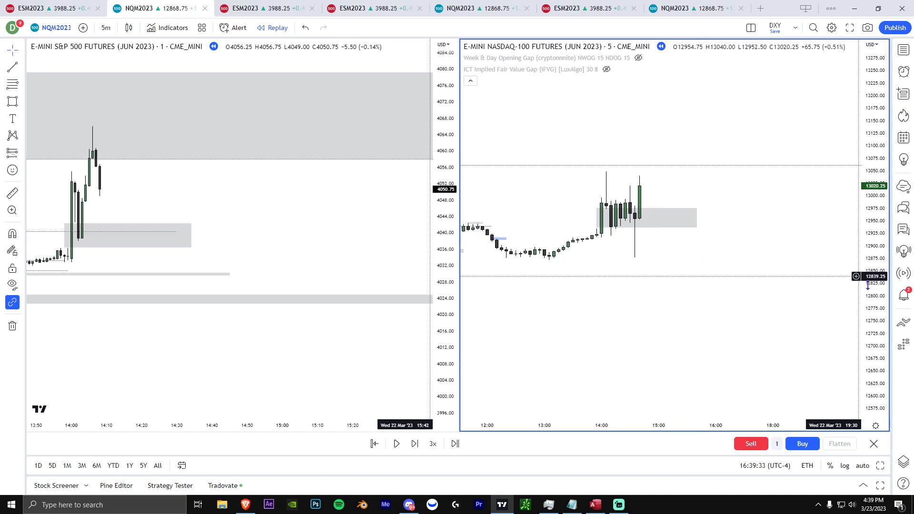
{"action": "left_click_drag", "start_coordinate": [769, 271], "coordinate": [822, 287]}
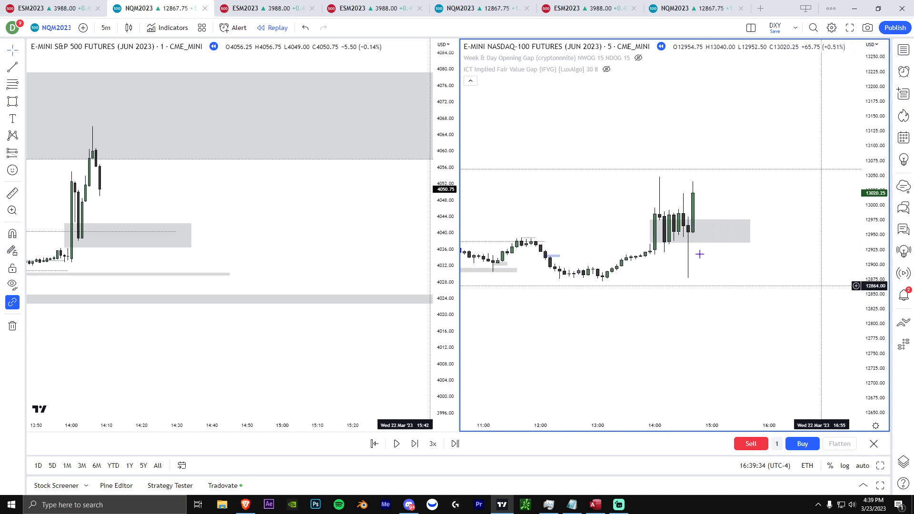
Step: Compare the candles since 14:00 on the 5-minute NQM2023 chart with the spike on the 1-minute ESM2023 chart
{"action": "left_click", "coordinate": [678, 244]}
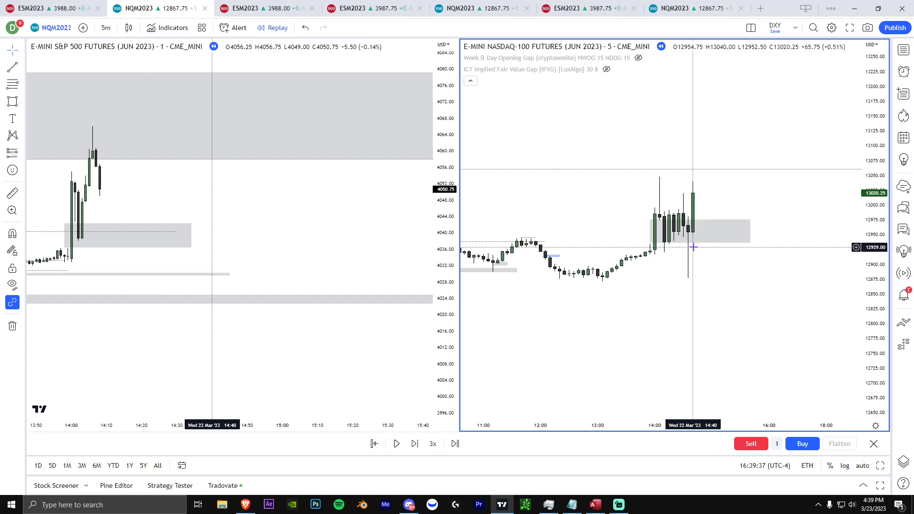
{"action": "left_click", "coordinate": [665, 134]}
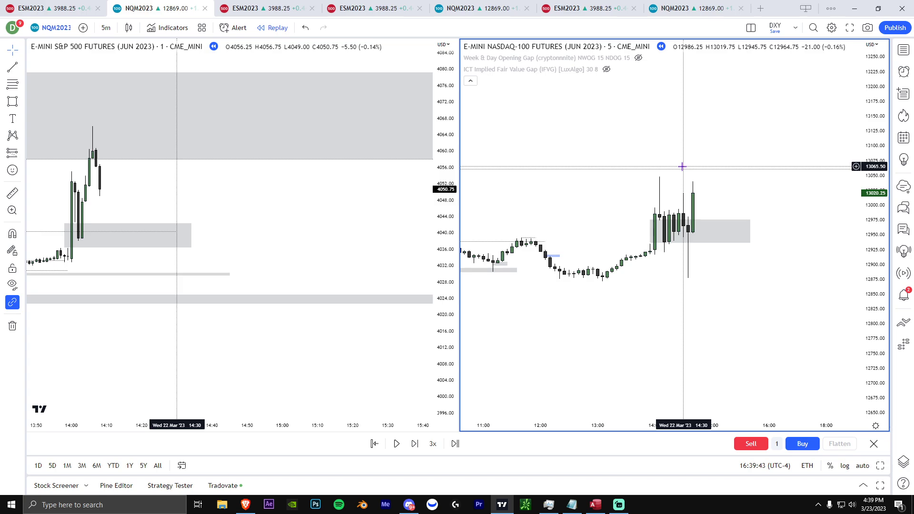
{"action": "left_click_drag", "start_coordinate": [721, 204], "coordinate": [703, 214]}
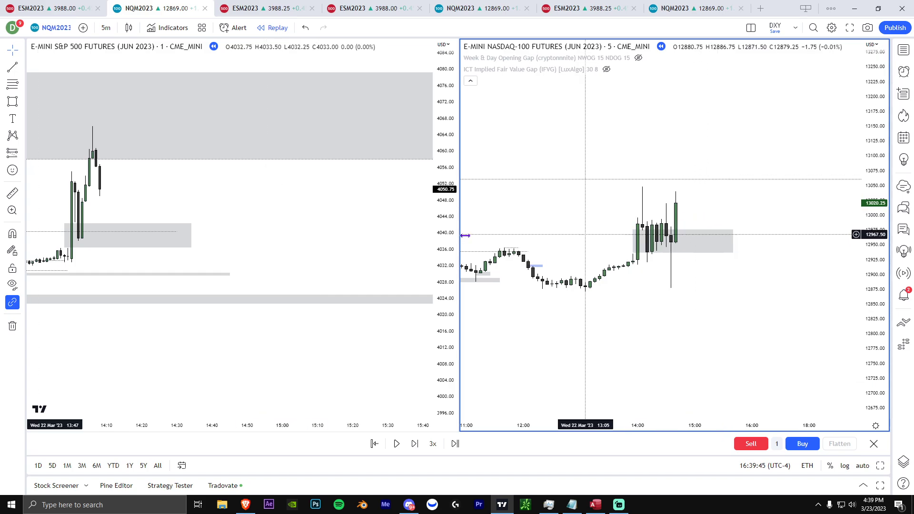
{"action": "left_click_drag", "start_coordinate": [234, 194], "coordinate": [278, 198]}
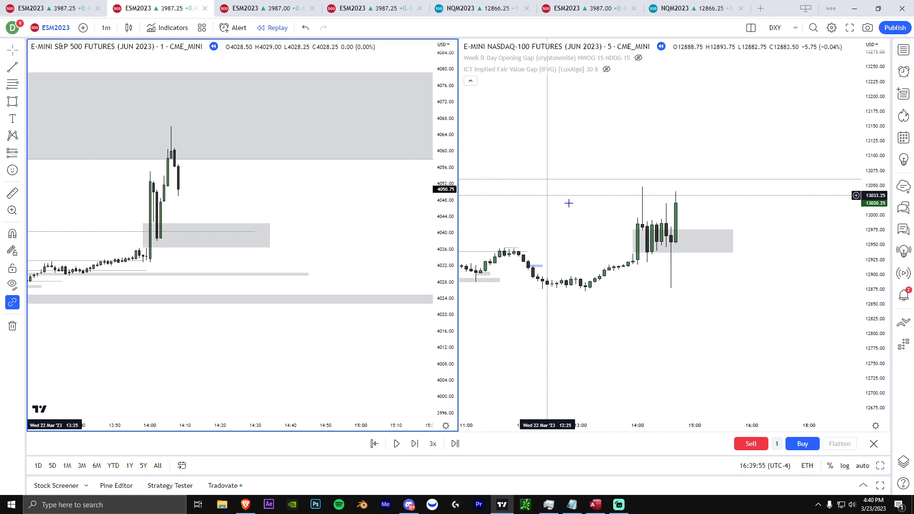
{"action": "scroll", "coordinate": [677, 171], "scroll_direction": "down", "scroll_amount": 1}
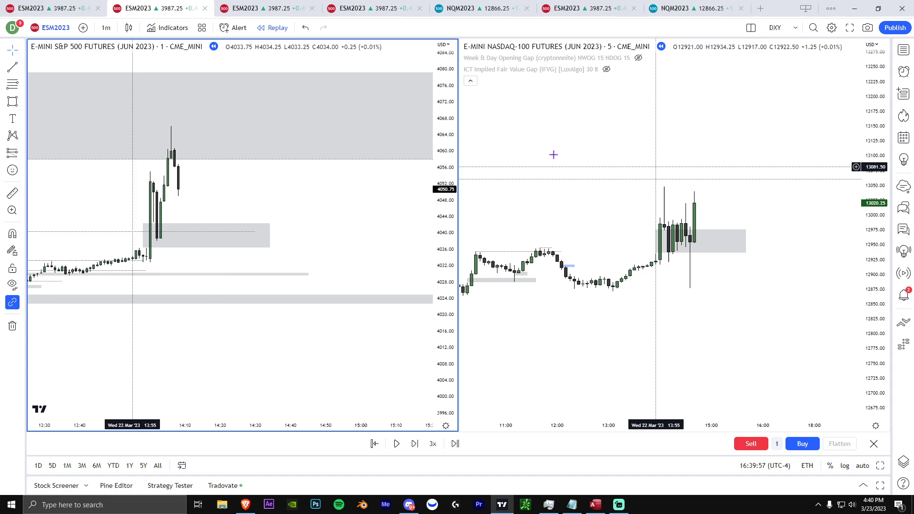
{"action": "left_click", "coordinate": [555, 155]}
{"action": "scroll", "coordinate": [641, 259], "scroll_direction": "down", "scroll_amount": 4}
{"action": "scroll", "coordinate": [665, 239], "scroll_direction": "up", "scroll_amount": 4}
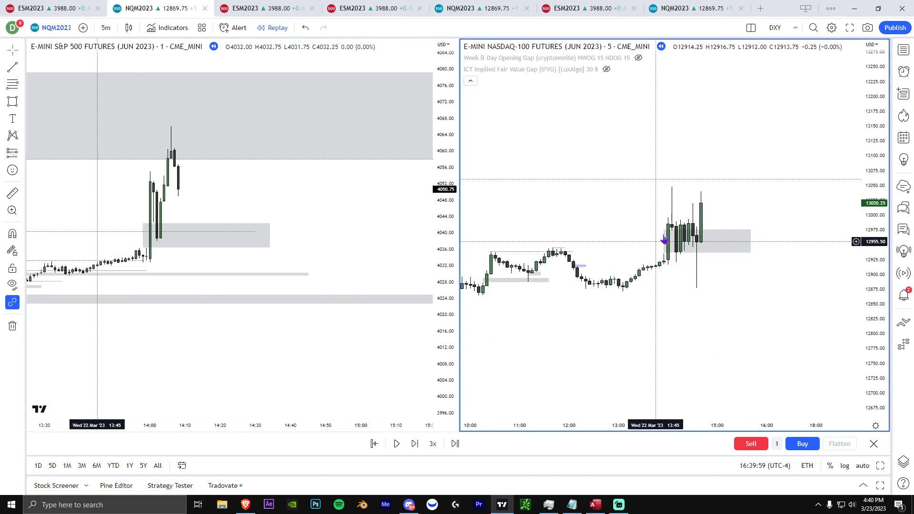
Step: Turn off the Executions display in the NQM2023 chart's trading settings
{"action": "left_click", "coordinate": [832, 28]}
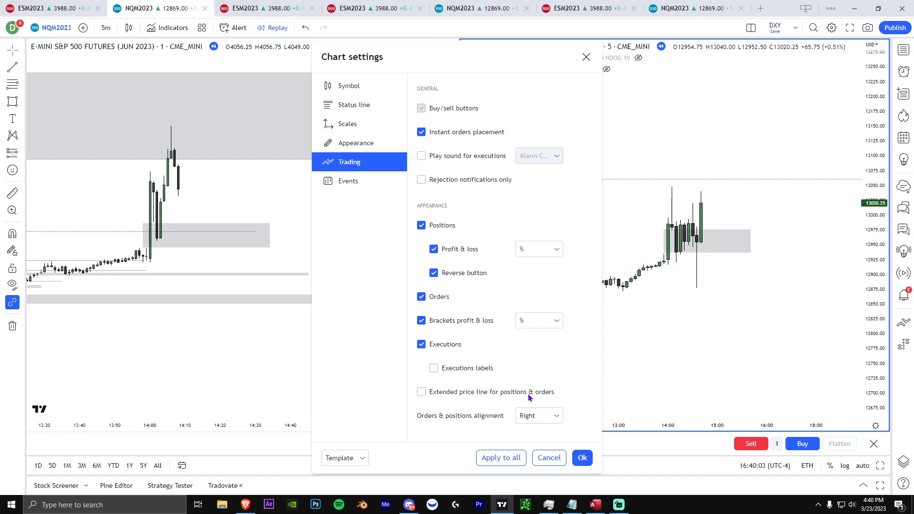
{"action": "left_click", "coordinate": [582, 458]}
{"action": "scroll", "coordinate": [684, 310], "scroll_direction": "up", "scroll_amount": 2}
{"action": "left_click_drag", "start_coordinate": [686, 312], "coordinate": [736, 332]}
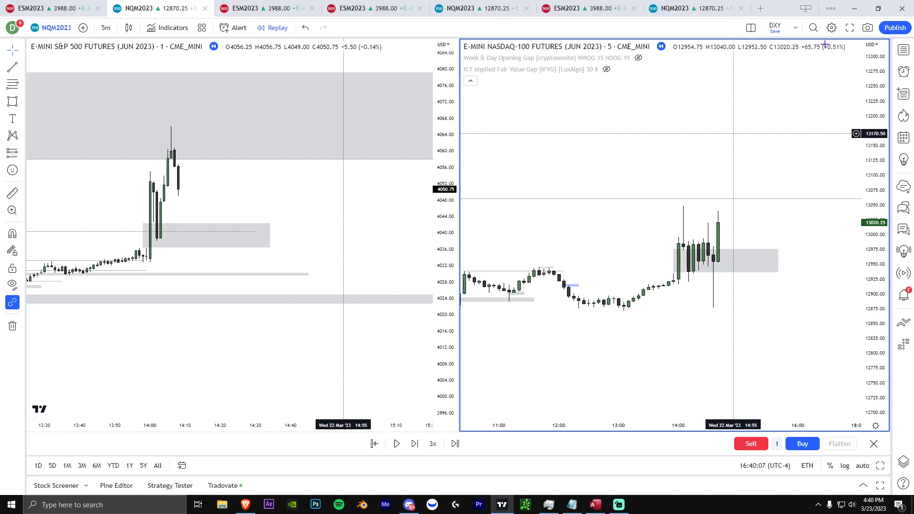
{"action": "left_click", "coordinate": [832, 28]}
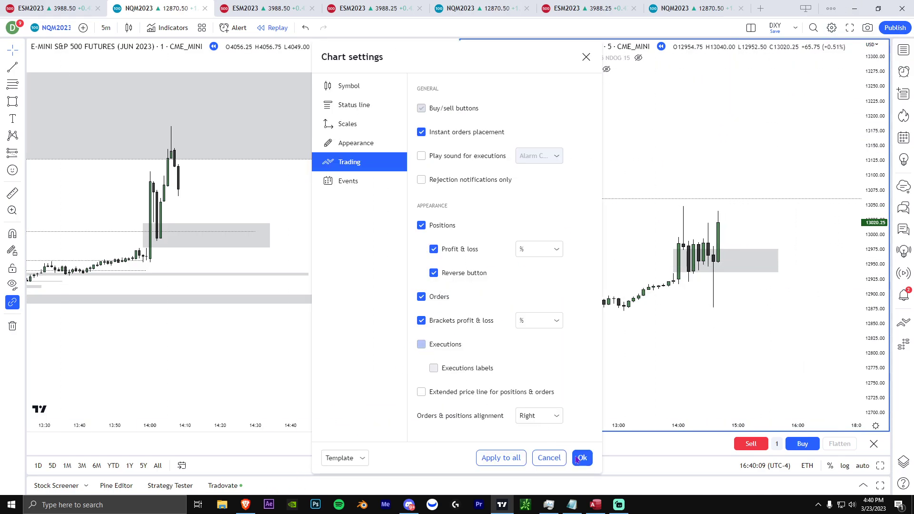
{"action": "left_click", "coordinate": [574, 456]}
{"action": "left_click", "coordinate": [698, 258]}
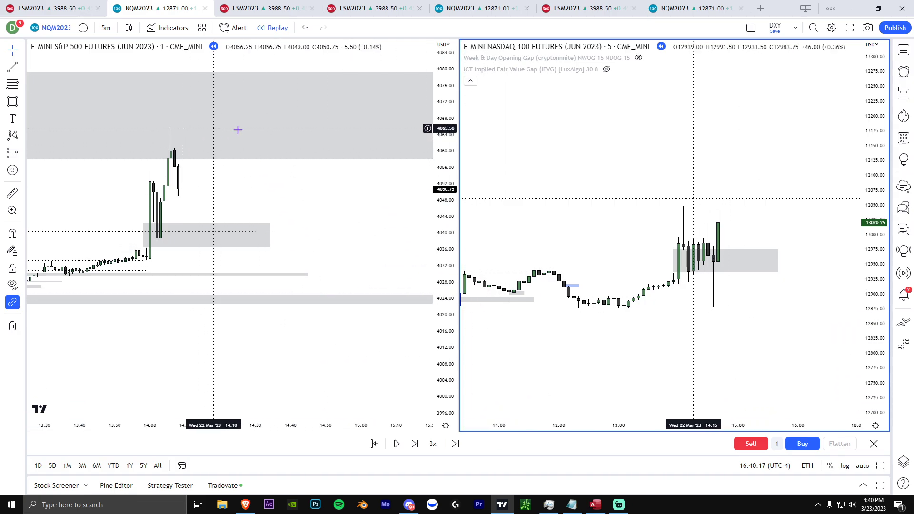
Step: Play the replay on to about 15:05 on NQM2023 and to about 14:17 on ESM2023
{"action": "left_click", "coordinate": [396, 444]}
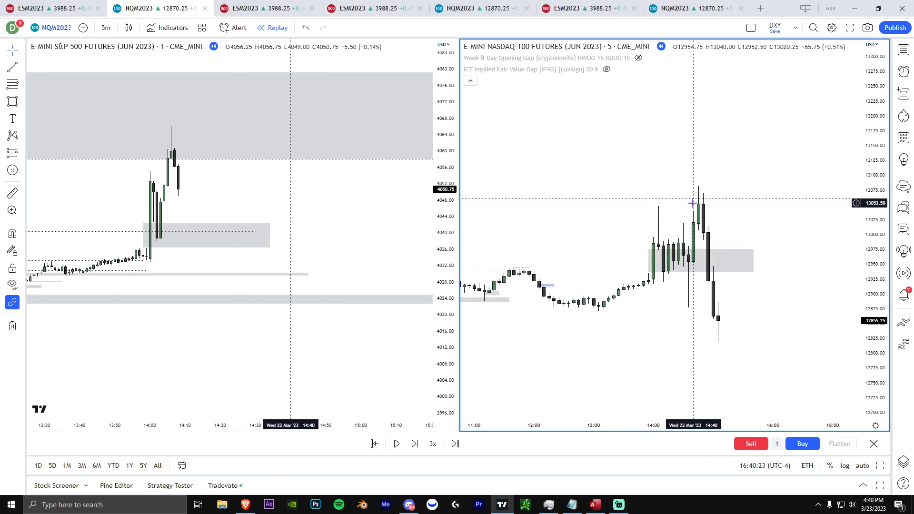
{"action": "left_click_drag", "start_coordinate": [314, 226], "coordinate": [357, 249]}
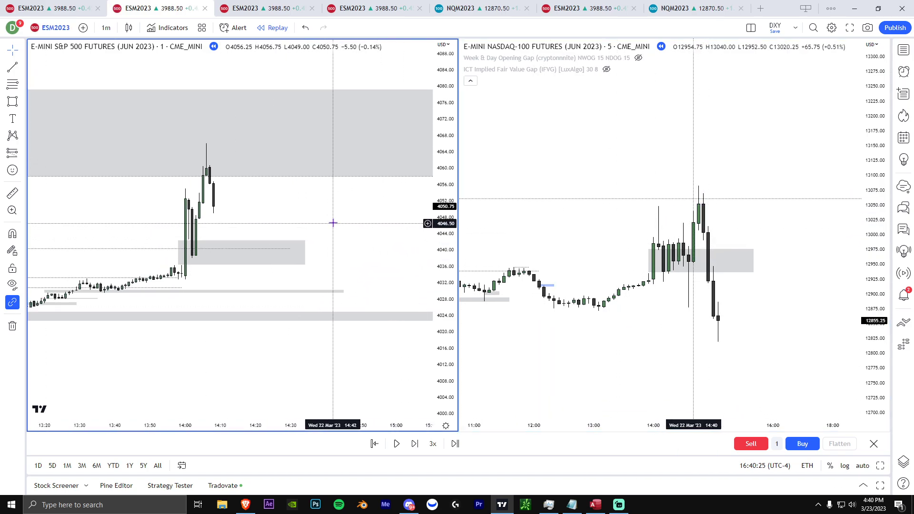
{"action": "left_click", "coordinate": [396, 446]}
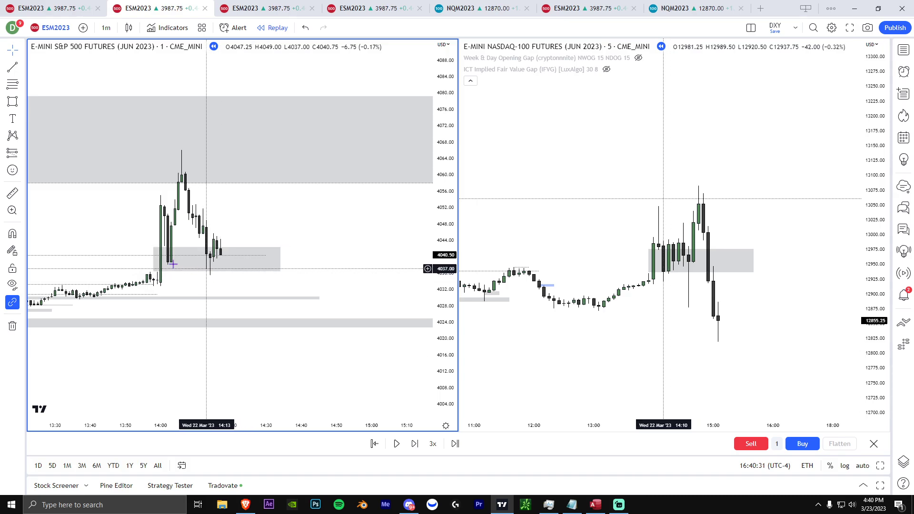
Step: Draw a horizontal line at 4038.00 from the ESM2023 low after 14:00 to about 14:17, and play the replay to about 14:23
{"action": "left_click", "coordinate": [12, 67]}
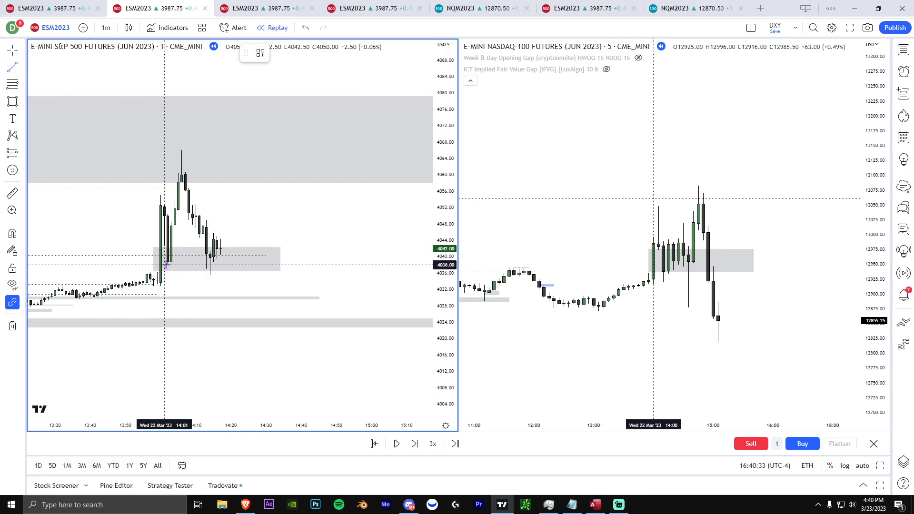
{"action": "left_click", "coordinate": [220, 270], "text": "shift"}
{"action": "left_click", "coordinate": [230, 279]}
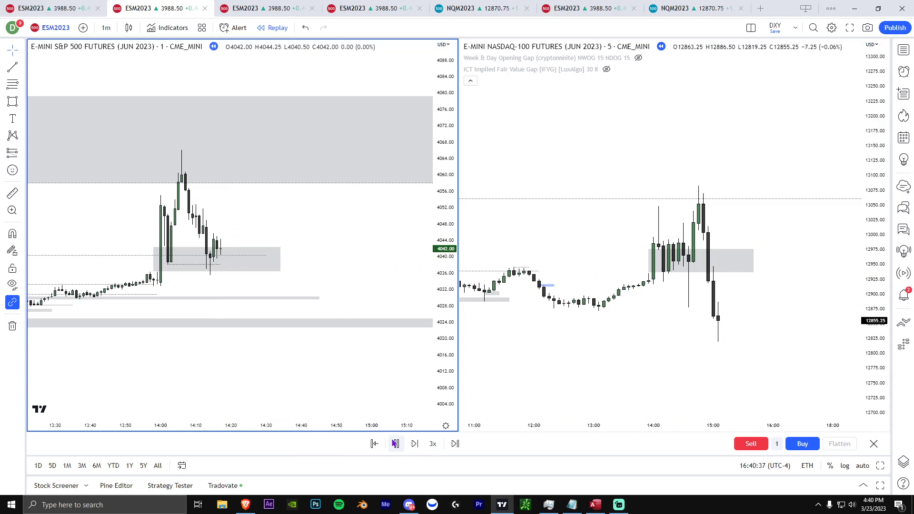
{"action": "left_click", "coordinate": [395, 443]}
{"action": "left_click", "coordinate": [395, 444]}
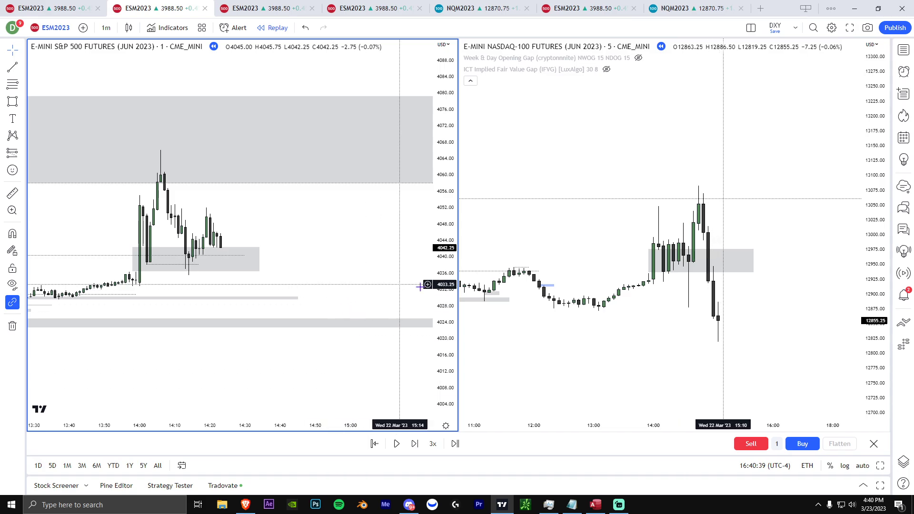
Step: Delete the ESM2023 zone below 4042 and mark a new one from about 4041 to 4045.25, between 14:11 and about 14:35
{"action": "key", "text": "Delete"}
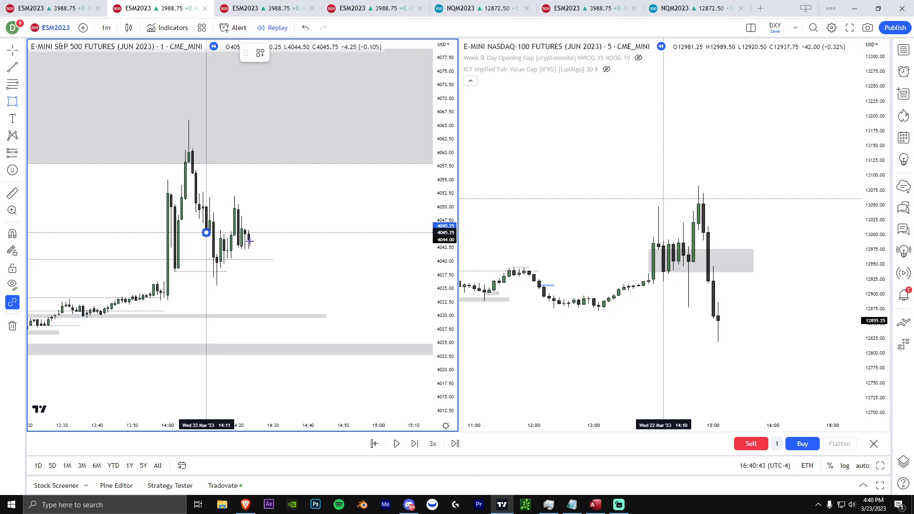
{"action": "left_click_drag", "start_coordinate": [206, 233], "coordinate": [287, 251]}
{"action": "left_click", "coordinate": [314, 265]}
{"action": "left_click", "coordinate": [362, 332]}
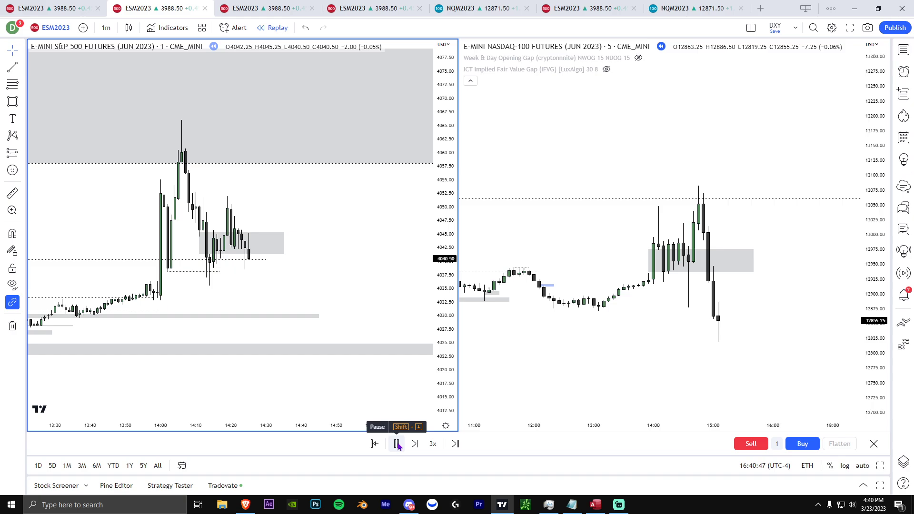
Step: Play the ESM2023 replay on to about 14:37 and compare its sell-off with the NQM2023 chart
{"action": "left_click", "coordinate": [398, 444]}
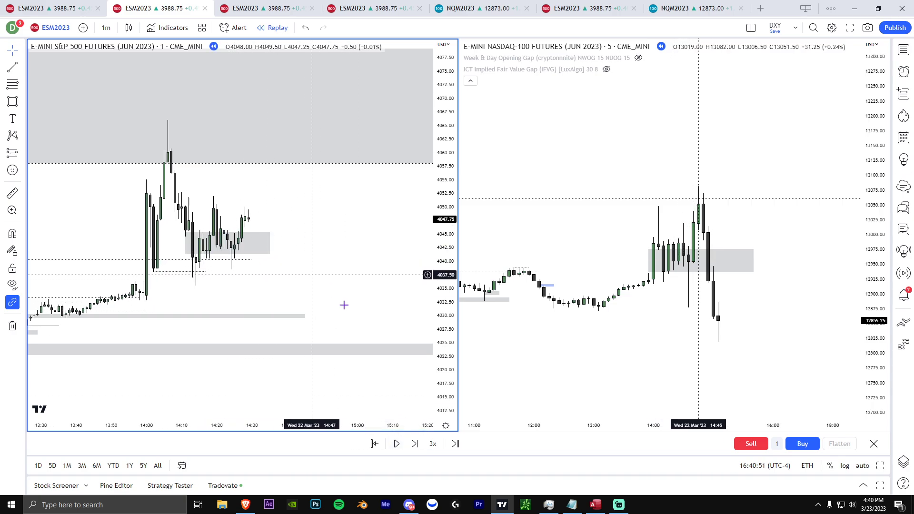
{"action": "left_click", "coordinate": [396, 444]}
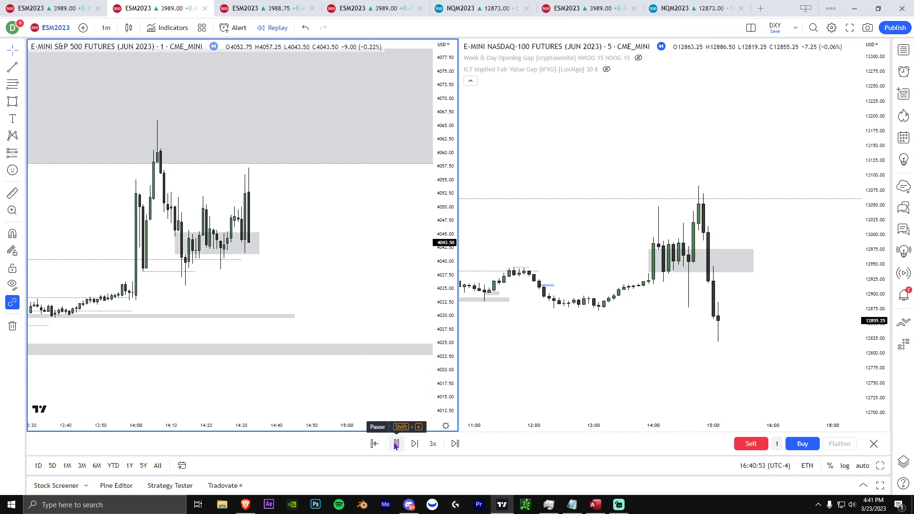
{"action": "left_click", "coordinate": [396, 444]}
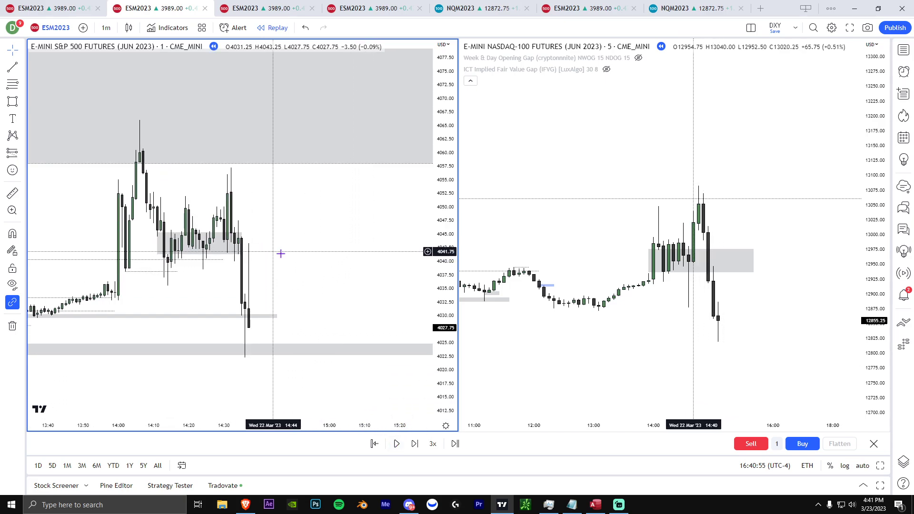
{"action": "left_click_drag", "start_coordinate": [438, 303], "coordinate": [255, 270]}
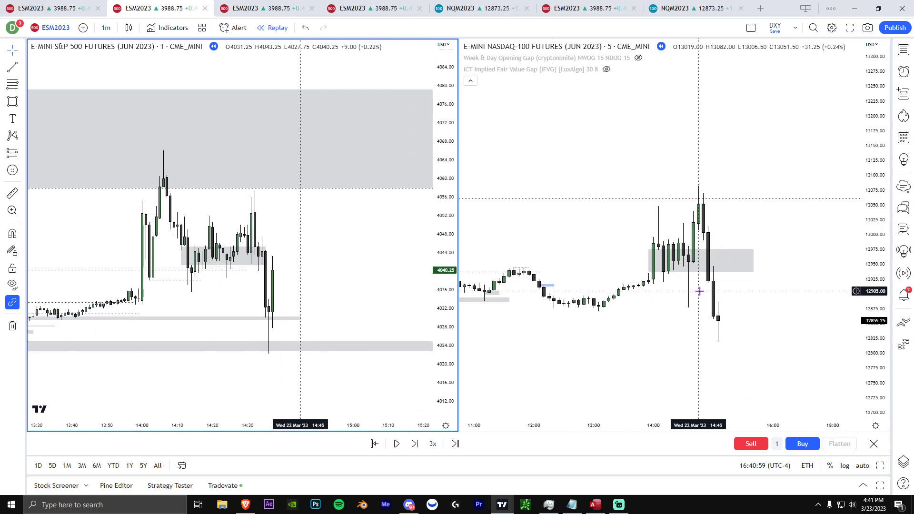
{"action": "scroll", "coordinate": [398, 362], "scroll_direction": "down", "scroll_amount": 3}
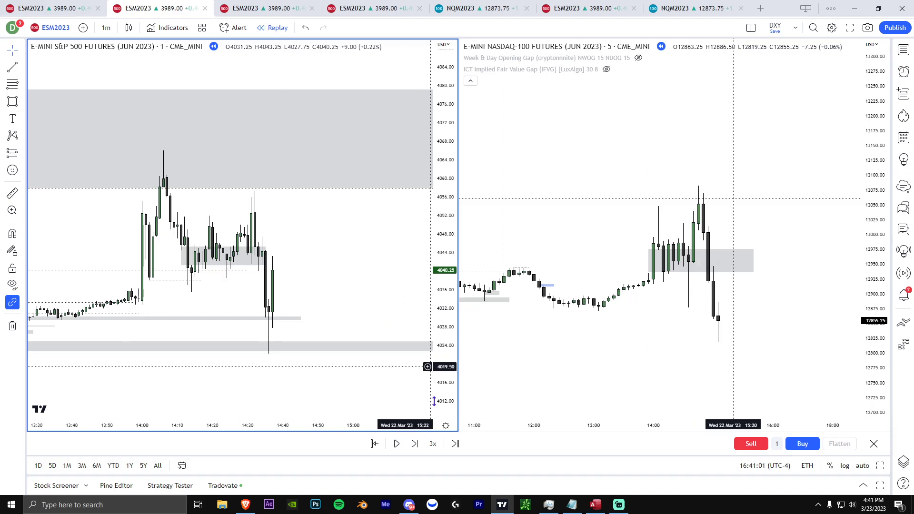
{"action": "left_click", "coordinate": [726, 355]}
{"action": "scroll", "coordinate": [784, 302], "scroll_direction": "down", "scroll_amount": 4}
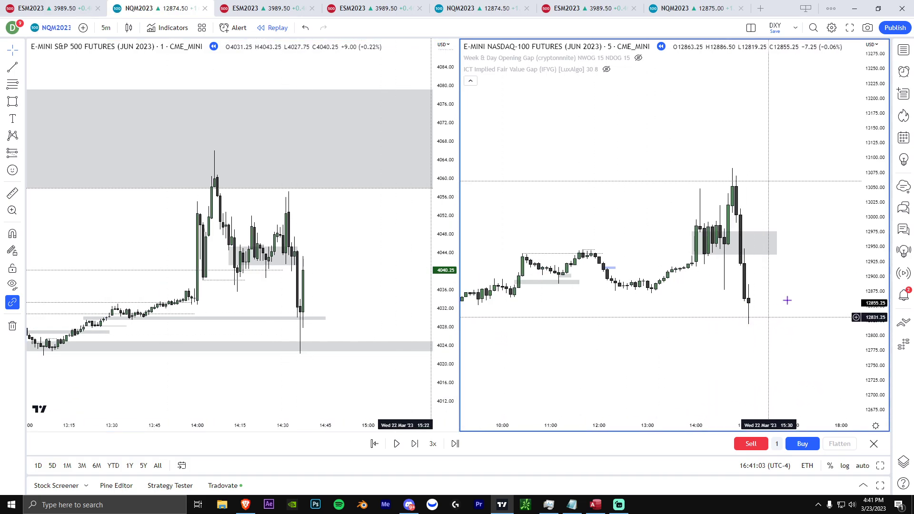
Step: Play the NQM2023 five-minute replay on to about 15:45 and cut it back to about 14:30
{"action": "left_click", "coordinate": [398, 444]}
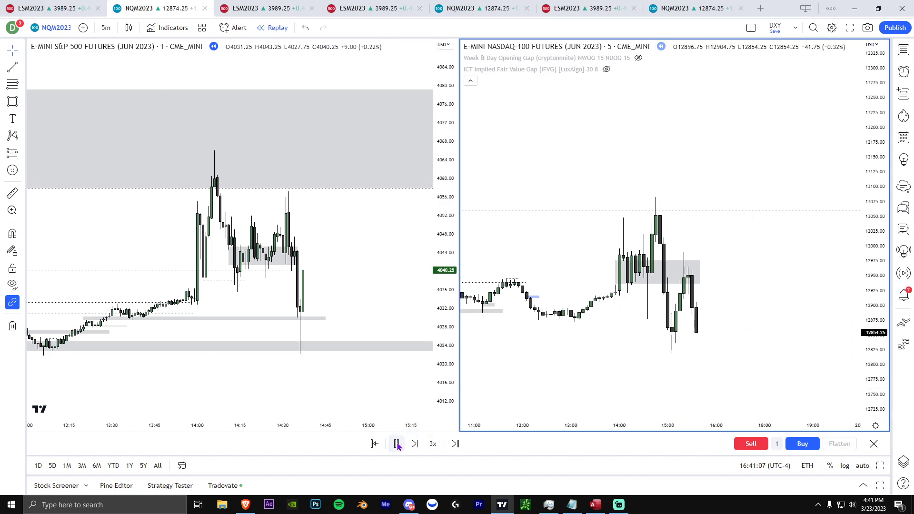
{"action": "left_click", "coordinate": [398, 444]}
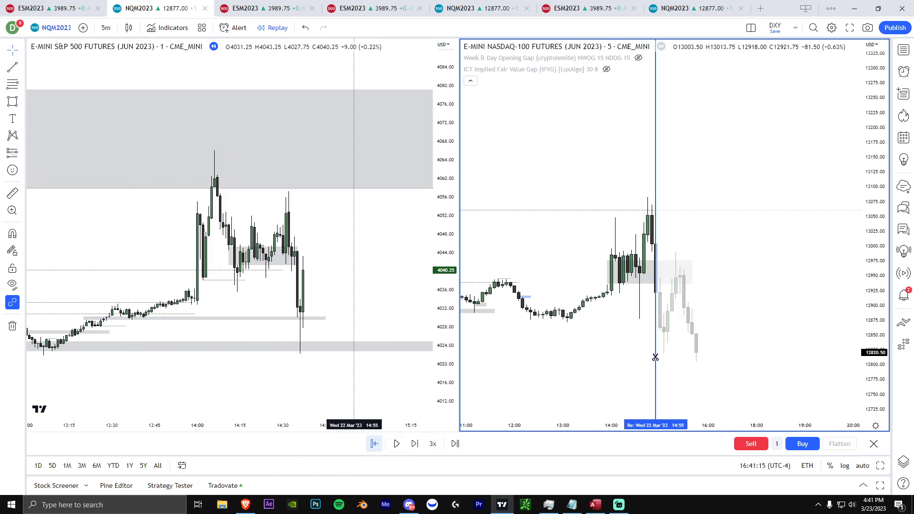
{"action": "left_click", "coordinate": [639, 353]}
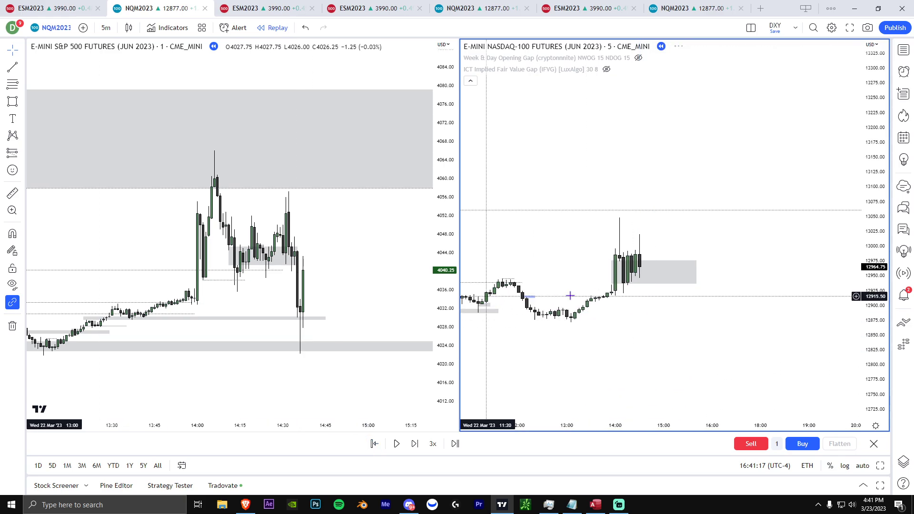
Step: Switch NQM2023 to the one-minute timeframe and play its replay on to about 14:45
{"action": "left_click", "coordinate": [106, 28]}
{"action": "left_click", "coordinate": [134, 82]}
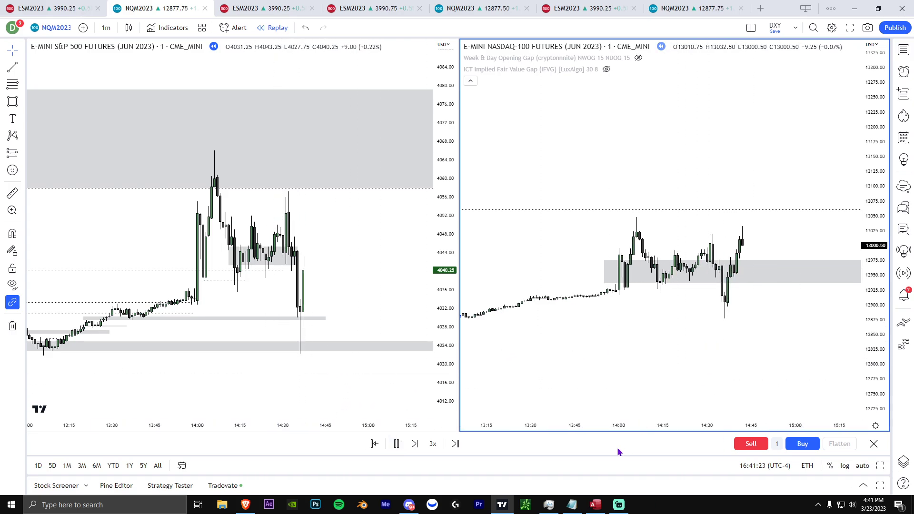
{"action": "left_click", "coordinate": [396, 443]}
{"action": "left_click_drag", "start_coordinate": [878, 347], "coordinate": [878, 275]}
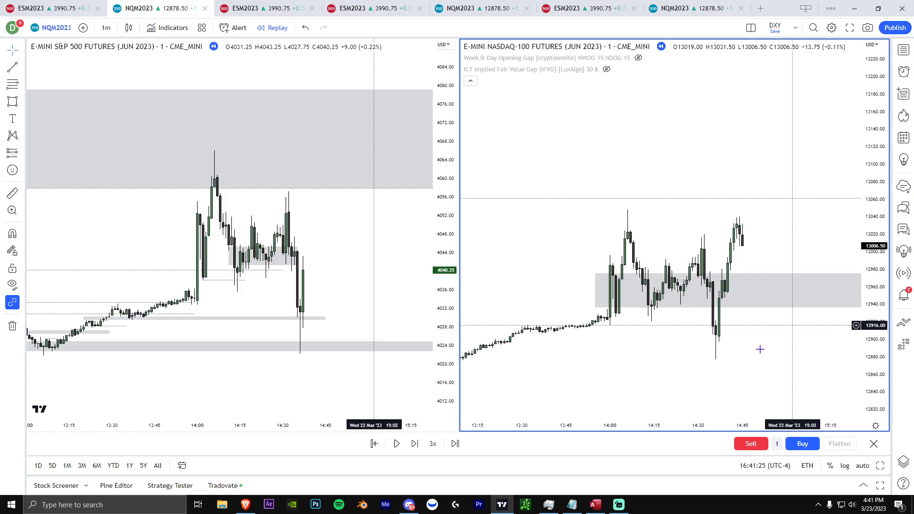
{"action": "left_click_drag", "start_coordinate": [759, 349], "coordinate": [759, 299]}
{"action": "scroll", "coordinate": [760, 300], "scroll_direction": "up", "scroll_amount": 2}
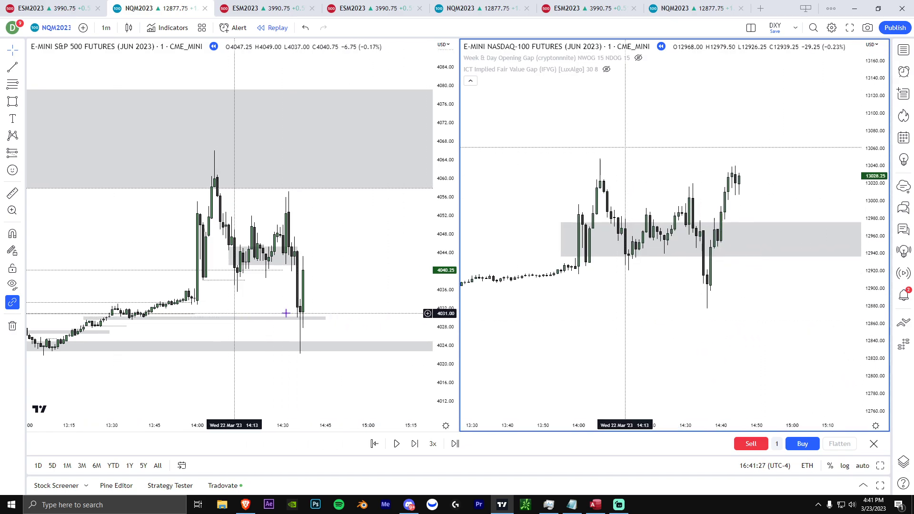
Step: Draw a horizontal line at 4021.75 on ESM2023 from the 13:05 low to about 15:05
{"action": "scroll", "coordinate": [363, 320], "scroll_direction": "down", "scroll_amount": 3}
{"action": "left_click", "coordinate": [339, 261]}
{"action": "scroll", "coordinate": [94, 163], "scroll_direction": "down", "scroll_amount": 2}
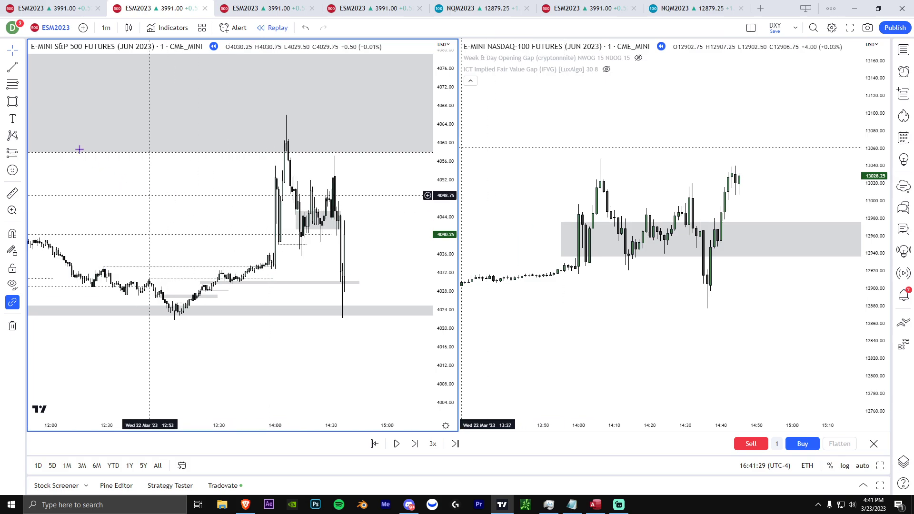
{"action": "left_click", "coordinate": [10, 71]}
{"action": "left_click_drag", "start_coordinate": [172, 321], "coordinate": [398, 320]}
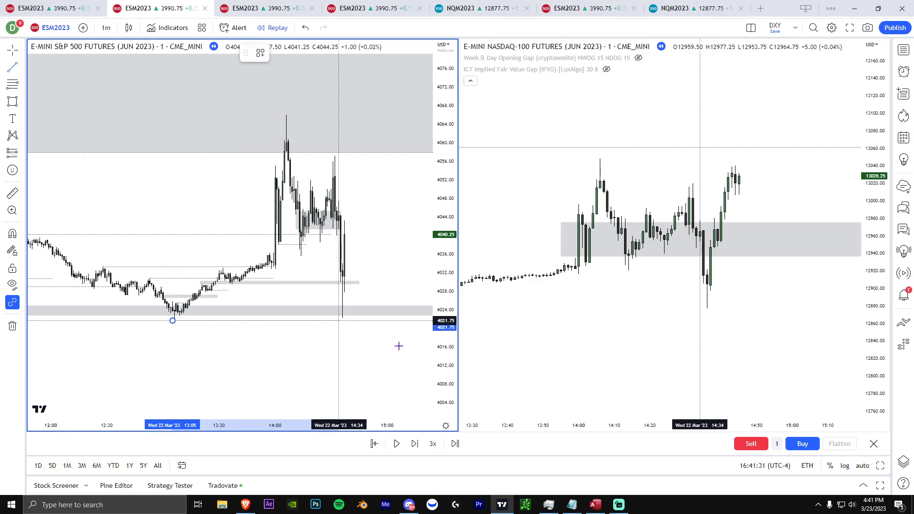
{"action": "scroll", "coordinate": [370, 331], "scroll_direction": "up", "scroll_amount": 3}
{"action": "left_click_drag", "start_coordinate": [365, 358], "coordinate": [345, 361]}
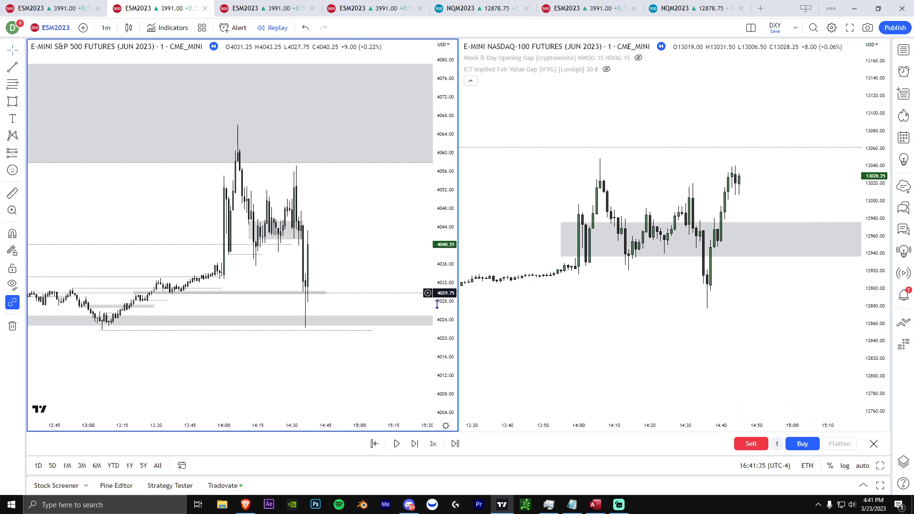
Step: Place a vertical line on the NQM2023 chart at 14:36, through the low after 14:30
{"action": "scroll", "coordinate": [306, 295], "scroll_direction": "up", "scroll_amount": 2}
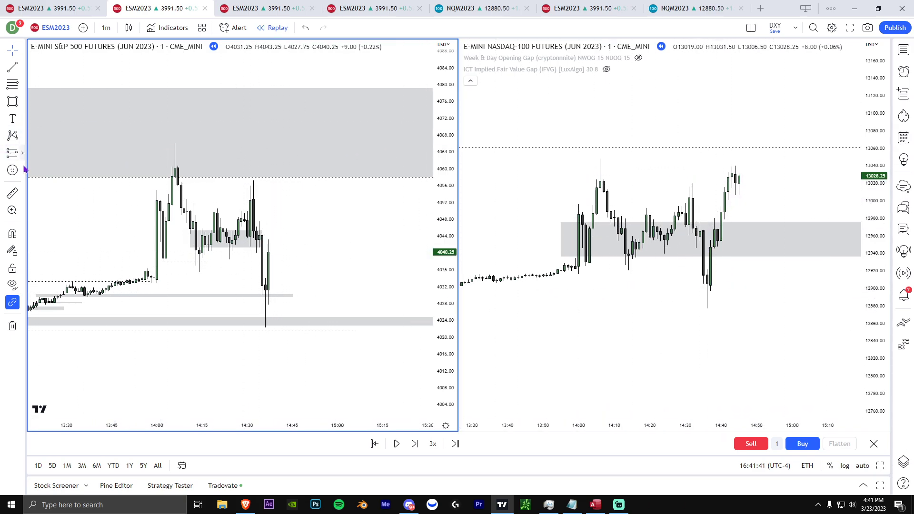
{"action": "left_click", "coordinate": [22, 68]}
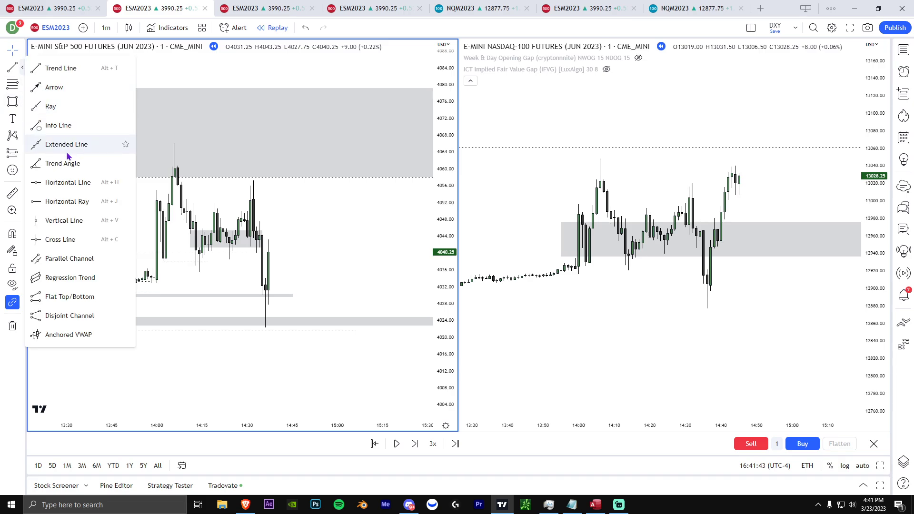
{"action": "left_click", "coordinate": [67, 220]}
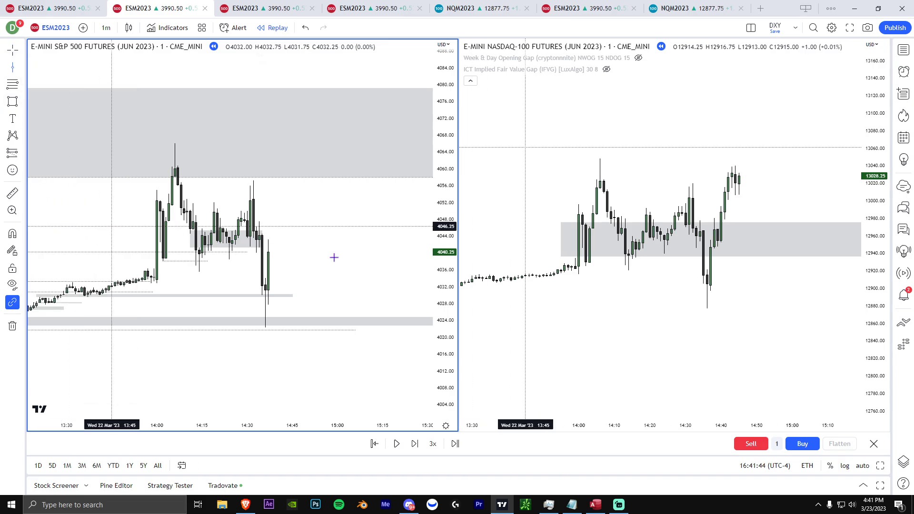
{"action": "left_click", "coordinate": [708, 266]}
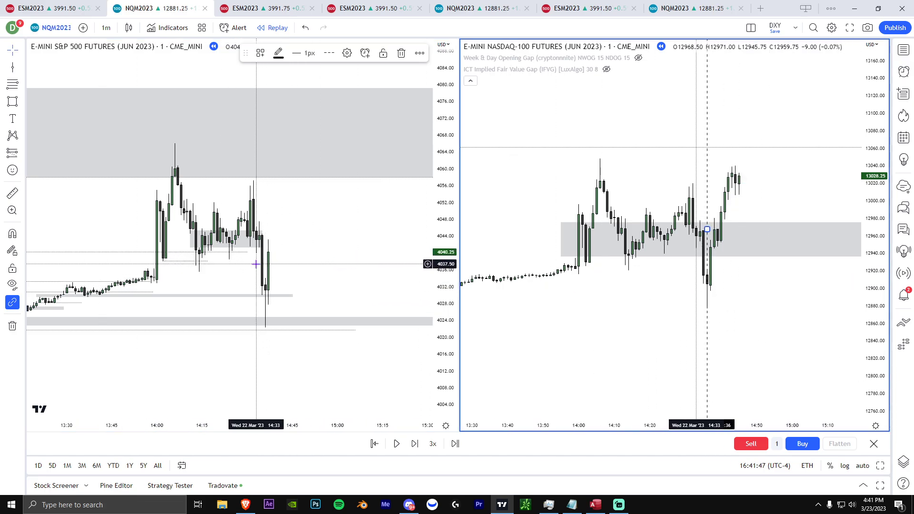
Step: Play the replay on to about 14:51 on ESM2023 and to about 14:50 on NQM2023
{"action": "mouse_move", "coordinate": [267, 273]}
{"action": "left_mouse_down"}
{"action": "mouse_move", "coordinate": [268, 342]}
{"action": "mouse_move", "coordinate": [269, 318]}
{"action": "left_mouse_up"}
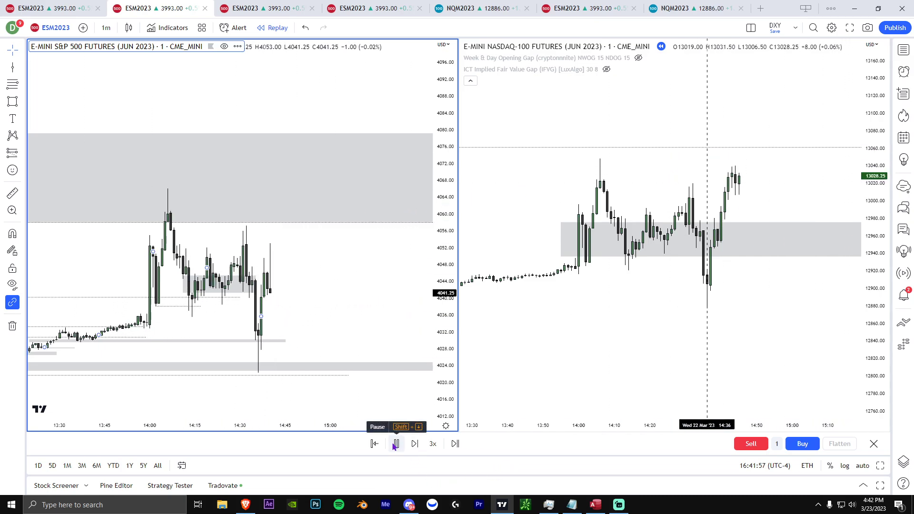
{"action": "left_click", "coordinate": [393, 443]}
{"action": "left_click", "coordinate": [810, 208]}
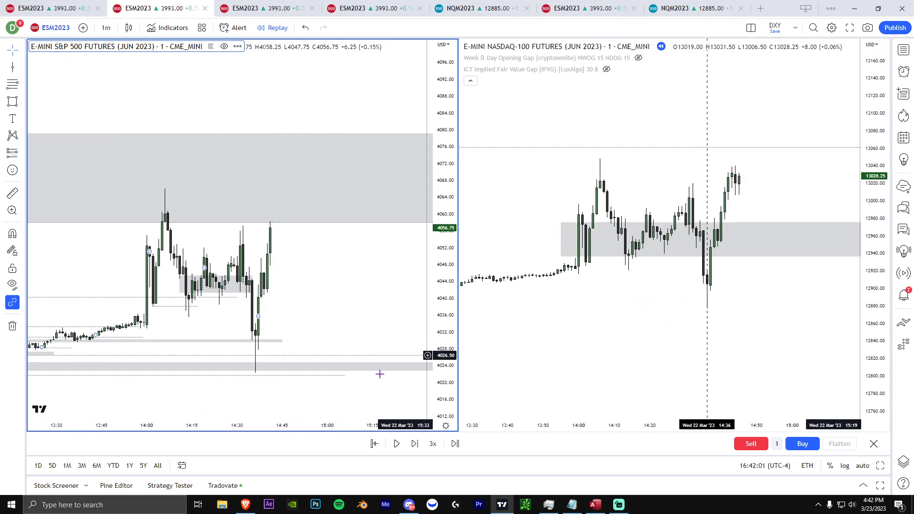
{"action": "left_click", "coordinate": [397, 444]}
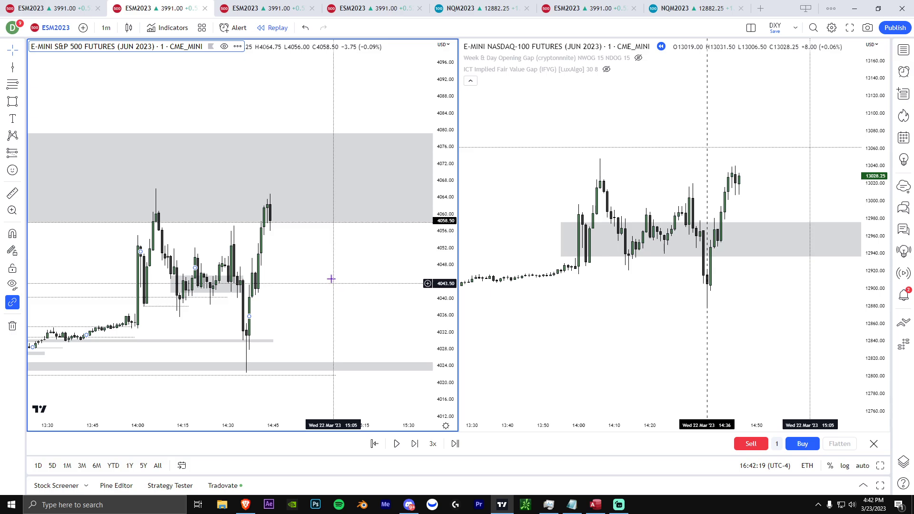
{"action": "left_click", "coordinate": [397, 444]}
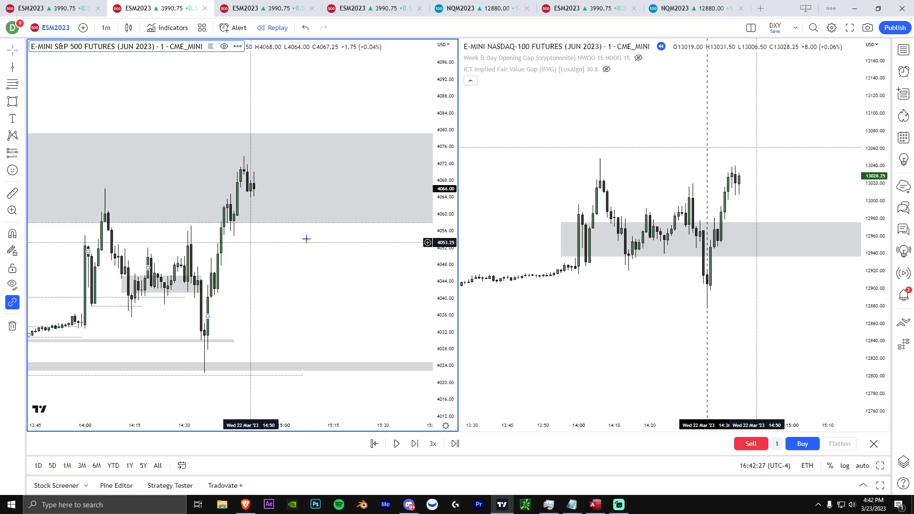
{"action": "left_click", "coordinate": [712, 344]}
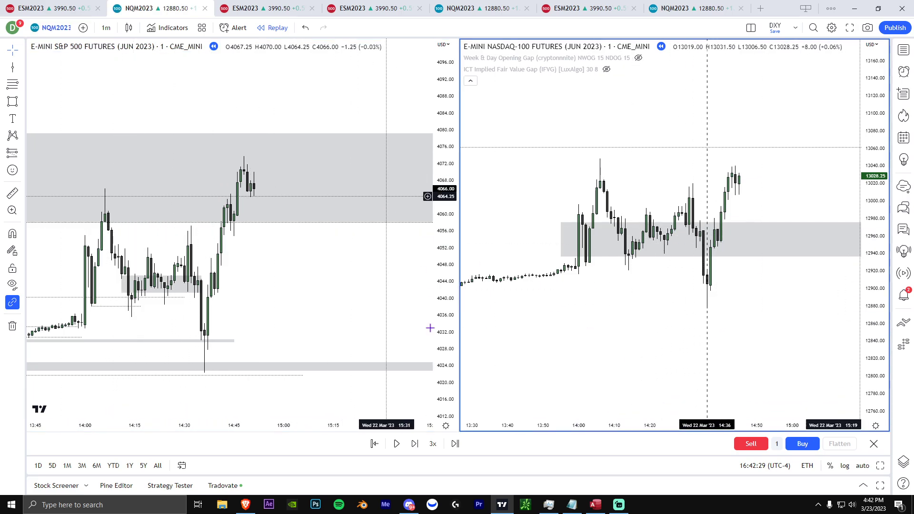
{"action": "left_click", "coordinate": [397, 444]}
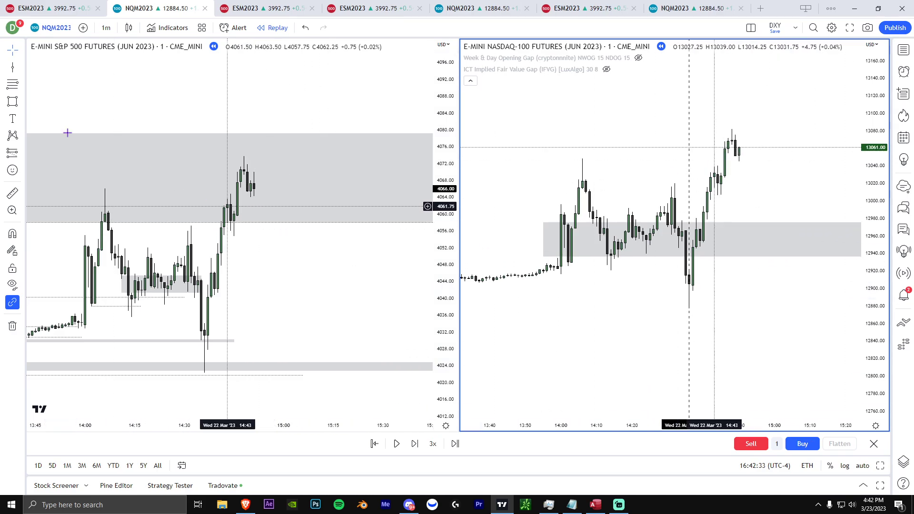
Step: Mark an ESM2023 zone from about 4060.75 to 4066.5, between 14:45 and about 15:07, and play the replay to about 15:00
{"action": "left_click_drag", "start_coordinate": [234, 186], "coordinate": [307, 211]}
{"action": "left_click", "coordinate": [328, 235]}
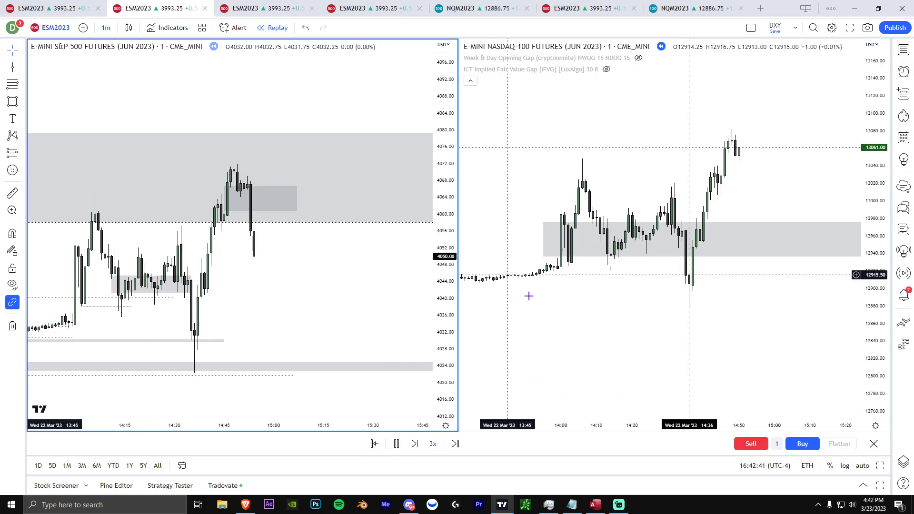
{"action": "left_click", "coordinate": [397, 446]}
Step: Switch ESM2023 to the five-minute timeframe and show it alone in a single-chart layout
{"action": "left_click", "coordinate": [106, 27]}
{"action": "left_click", "coordinate": [224, 119]}
{"action": "left_click", "coordinate": [106, 28]}
{"action": "left_click", "coordinate": [135, 142]}
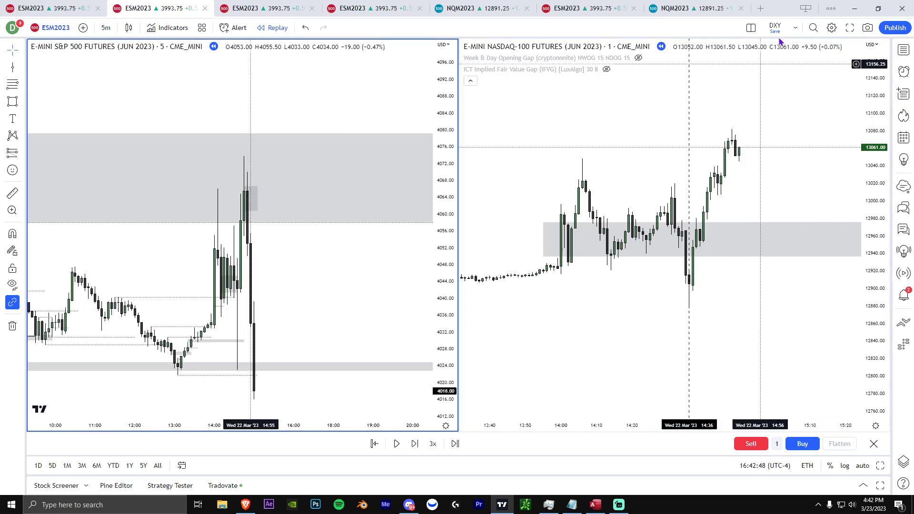
{"action": "left_click", "coordinate": [751, 27]}
{"action": "left_click", "coordinate": [763, 51]}
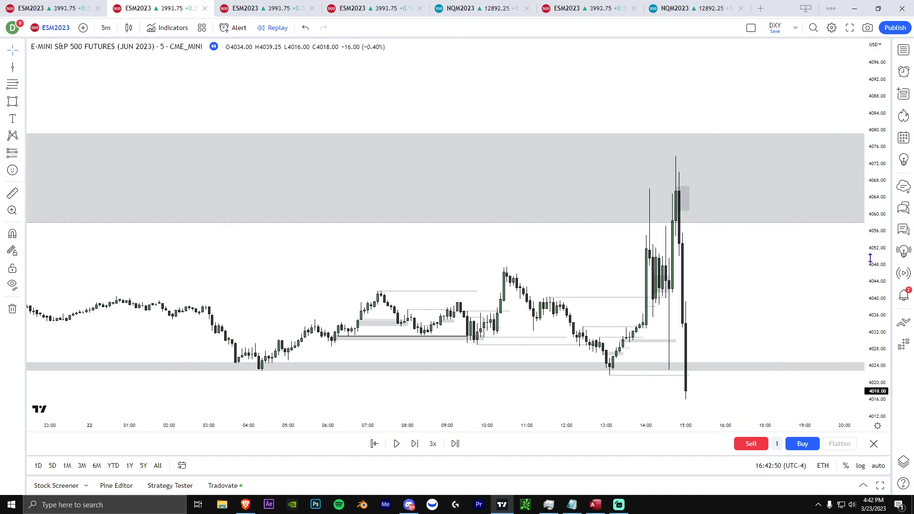
Step: Mark a zone on ESM2023 from about 4040 to 4050, between 14:45 and about 16:30
{"action": "left_click_drag", "start_coordinate": [871, 262], "coordinate": [872, 363]}
{"action": "scroll", "coordinate": [764, 263], "scroll_direction": "up", "scroll_amount": 3}
{"action": "scroll", "coordinate": [767, 260], "scroll_direction": "up", "scroll_amount": 3}
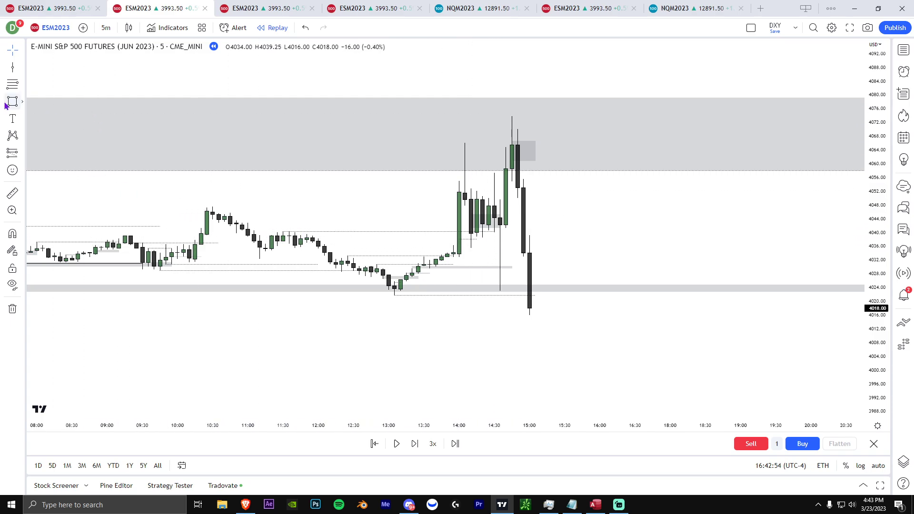
{"action": "left_click", "coordinate": [512, 198]}
{"action": "left_click", "coordinate": [635, 233]}
{"action": "left_click", "coordinate": [660, 266]}
{"action": "scroll", "coordinate": [665, 286], "scroll_direction": "down", "scroll_amount": 3}
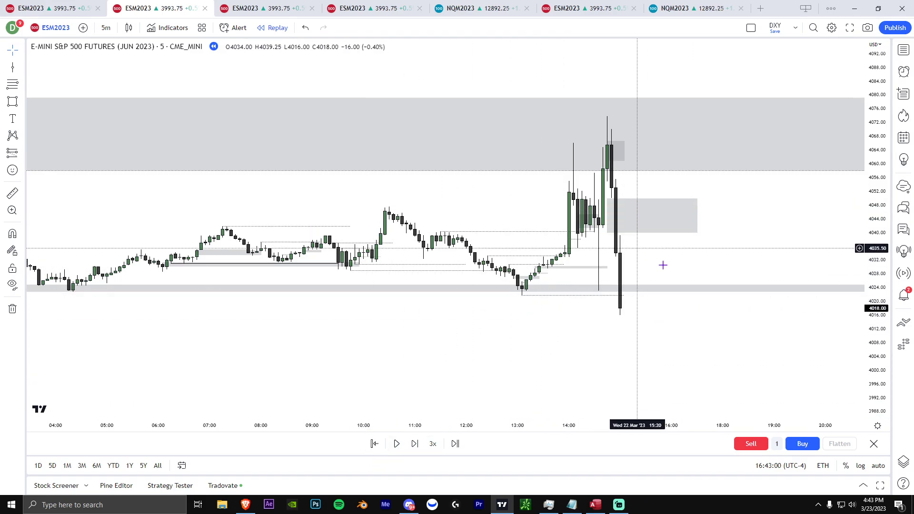
Step: Examine the wider ESM2023 five-minute price action leading up to the afternoon spike and sell-off
{"action": "scroll", "coordinate": [777, 265], "scroll_direction": "down", "scroll_amount": 4}
{"action": "left_click_drag", "start_coordinate": [878, 272], "coordinate": [877, 290]}
{"action": "scroll", "coordinate": [733, 333], "scroll_direction": "down", "scroll_amount": 2}
{"action": "left_click_drag", "start_coordinate": [726, 330], "coordinate": [645, 351]}
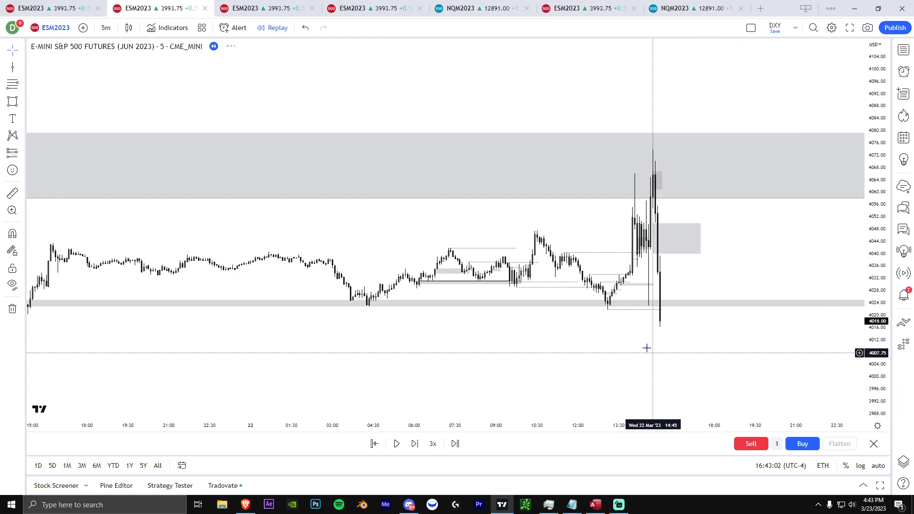
{"action": "left_click", "coordinate": [83, 27]}
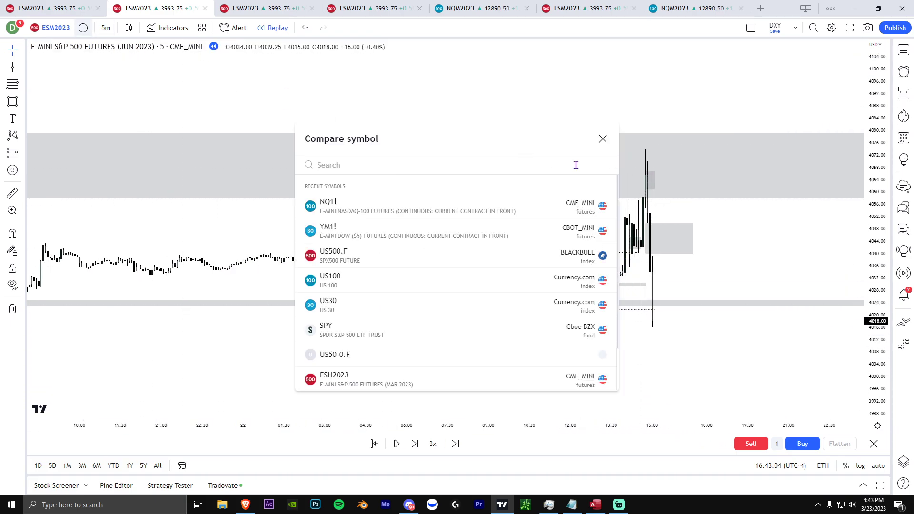
{"action": "left_click", "coordinate": [603, 139]}
{"action": "scroll", "coordinate": [546, 157], "scroll_direction": "up", "scroll_amount": 5}
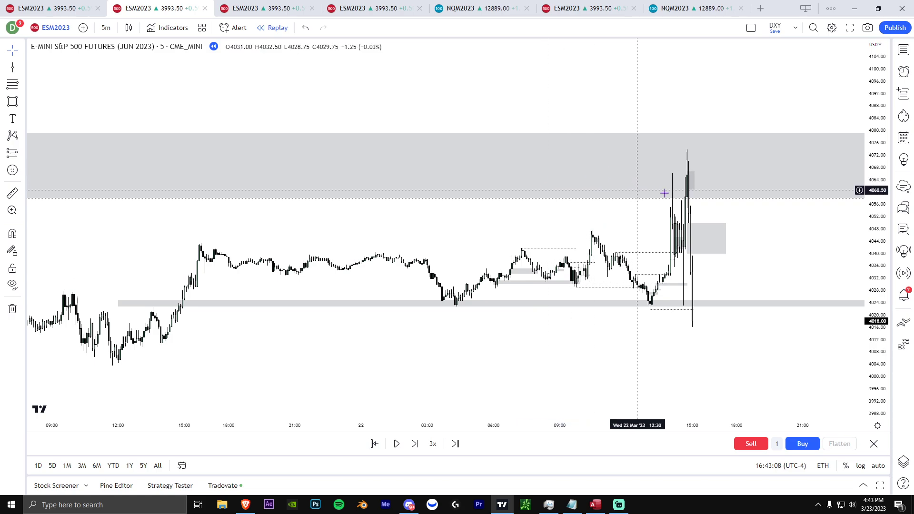
{"action": "scroll", "coordinate": [783, 229], "scroll_direction": "up", "scroll_amount": 5}
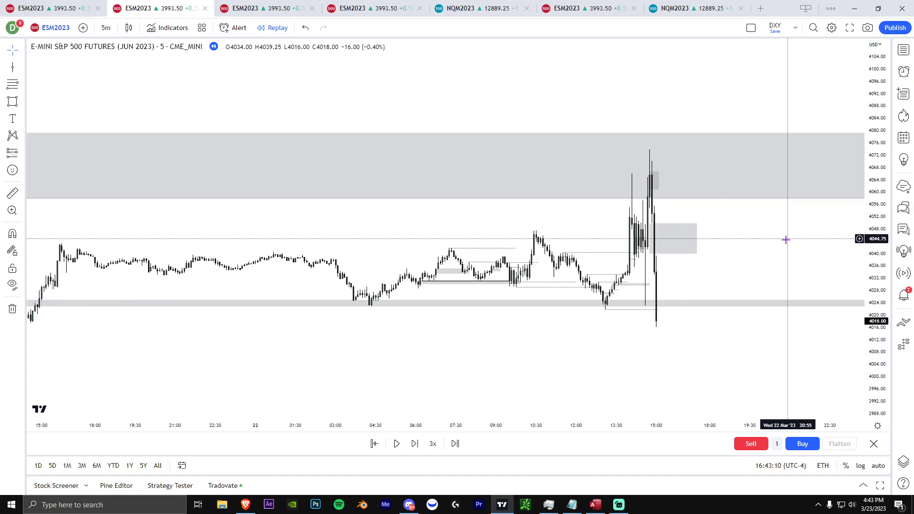
{"action": "scroll", "coordinate": [532, 302], "scroll_direction": "up", "scroll_amount": 2}
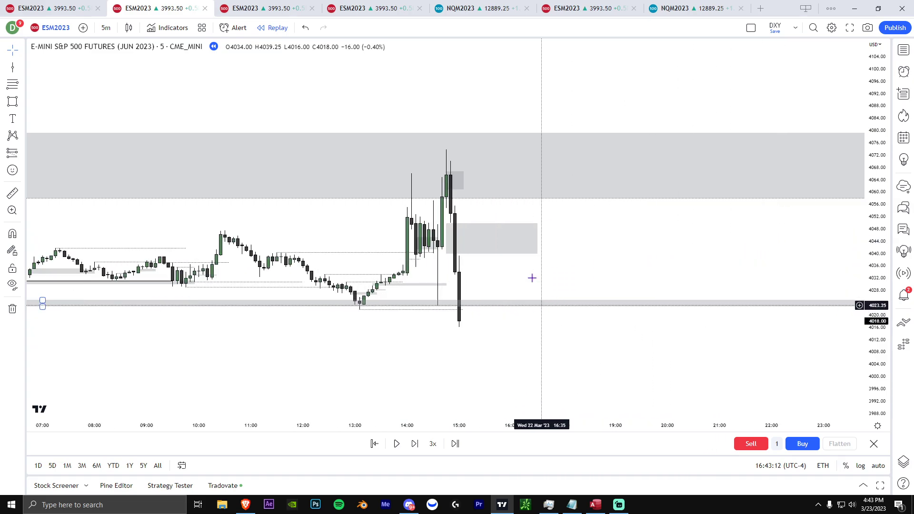
Step: Play the ESM2023 five-minute replay on to about 15:35 and switch the chart to the one-minute timeframe
{"action": "left_click", "coordinate": [396, 443]}
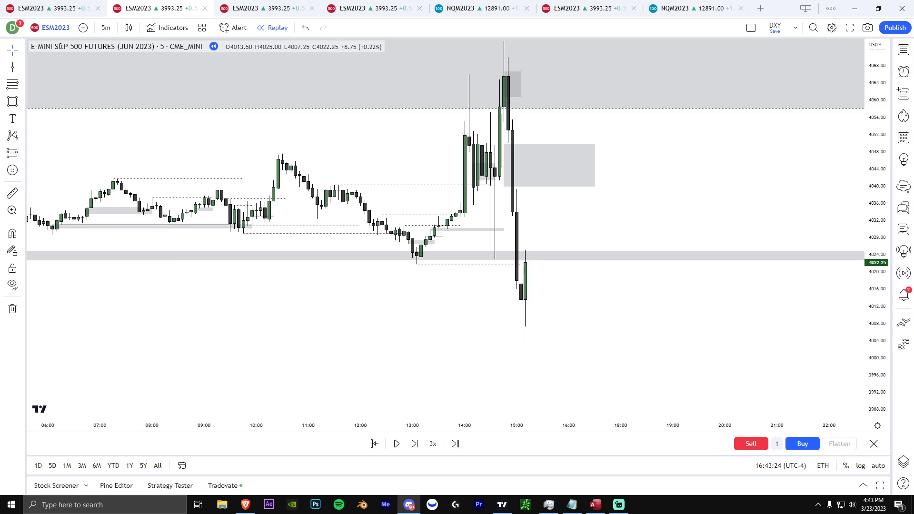
{"action": "left_click", "coordinate": [4, 41]}
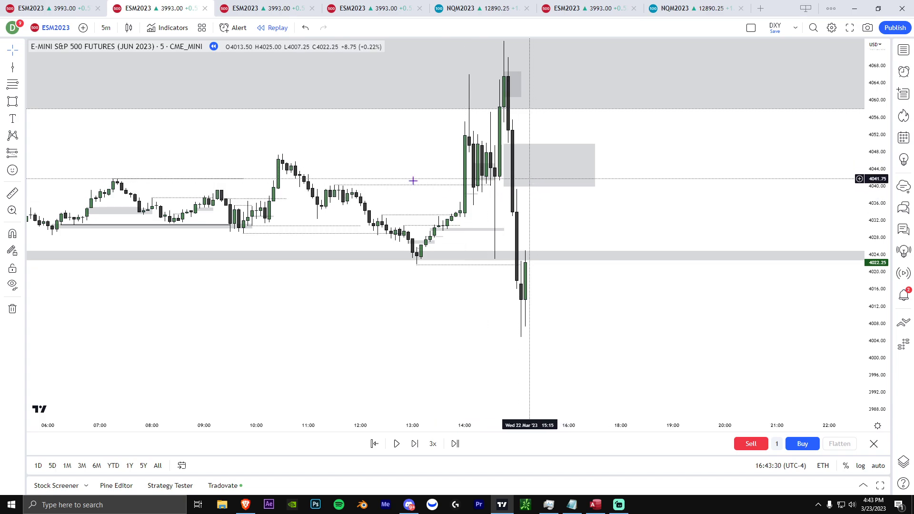
{"action": "left_click", "coordinate": [415, 450]}
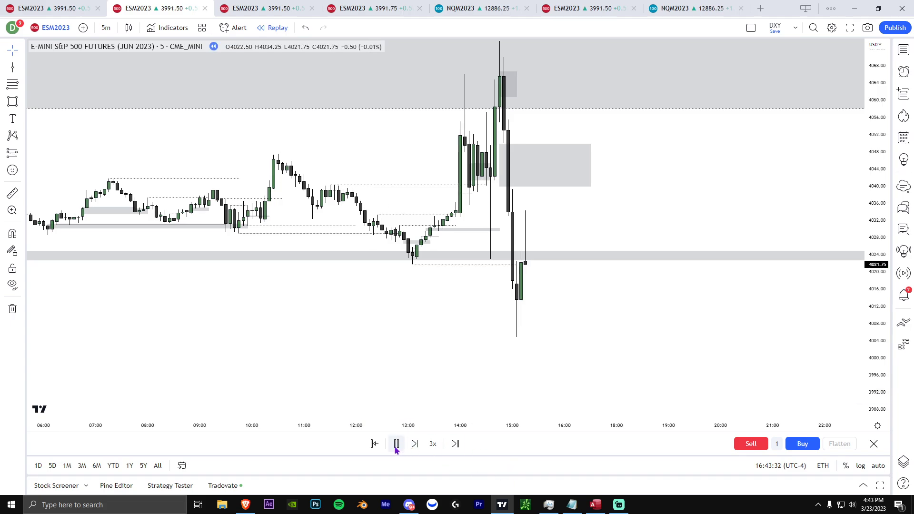
{"action": "left_click", "coordinate": [396, 448]}
{"action": "left_click", "coordinate": [105, 27]}
{"action": "left_click", "coordinate": [120, 75]}
Step: Mark a zone on ESM2023 from about 4029 to 4034.25, between 15:30 and about 15:55
{"action": "left_click_drag", "start_coordinate": [874, 256], "coordinate": [845, 139]}
{"action": "scroll", "coordinate": [682, 216], "scroll_direction": "up", "scroll_amount": 2}
{"action": "left_click", "coordinate": [13, 102]}
{"action": "left_click", "coordinate": [403, 200]}
{"action": "left_click", "coordinate": [513, 229]}
{"action": "left_click", "coordinate": [534, 233]}
{"action": "left_click", "coordinate": [667, 238]}
{"action": "scroll", "coordinate": [776, 241], "scroll_direction": "down", "scroll_amount": 2}
{"action": "left_click_drag", "start_coordinate": [872, 248], "coordinate": [852, 292]}
{"action": "left_click_drag", "start_coordinate": [614, 237], "coordinate": [327, 224]}
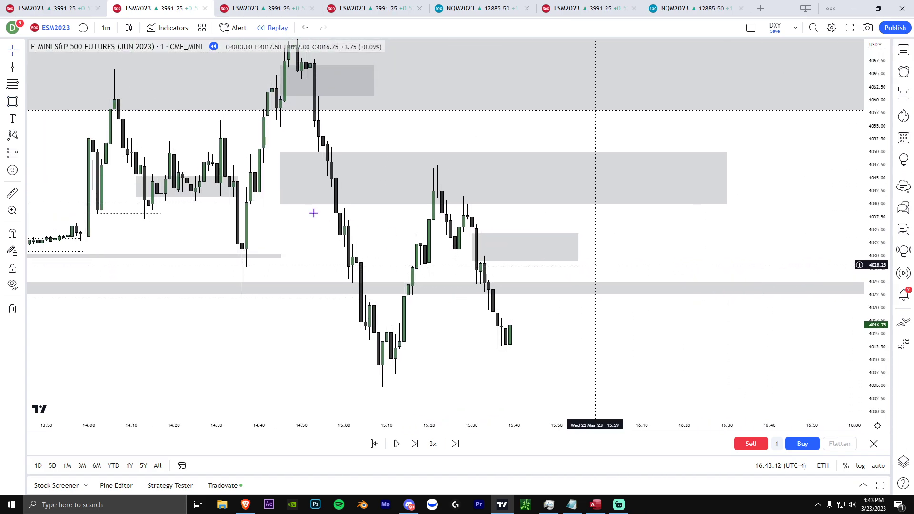
Step: Place a short position on ESM2023 with entry at about 4042, stop at 4067.00 and target at 4003.50
{"action": "left_click", "coordinate": [21, 153]}
{"action": "left_click", "coordinate": [60, 173]}
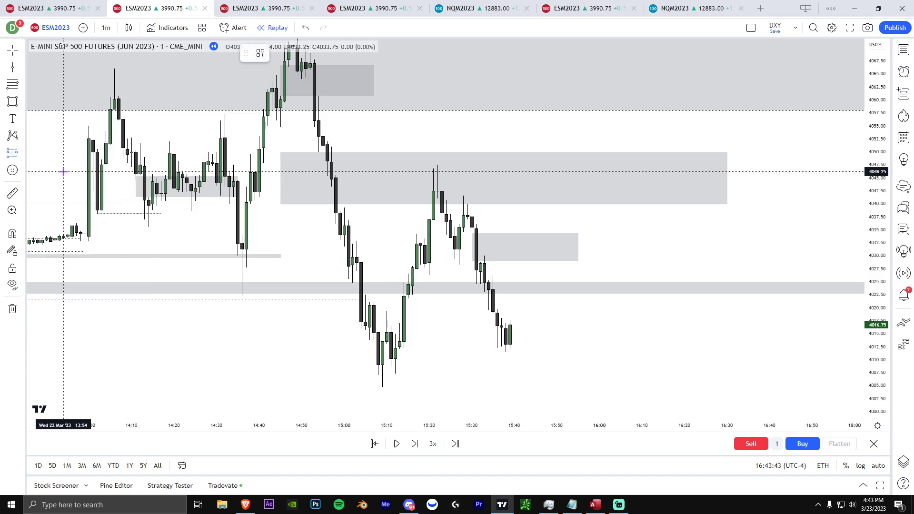
{"action": "left_click", "coordinate": [526, 191]}
{"action": "left_click_drag", "start_coordinate": [527, 119], "coordinate": [527, 63]}
{"action": "left_click_drag", "start_coordinate": [528, 261], "coordinate": [543, 396]}
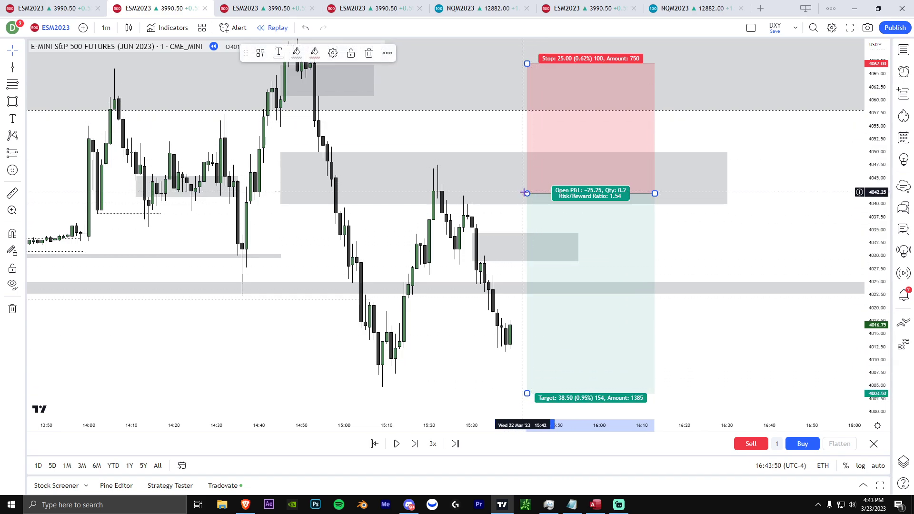
Step: Rework the ESM2023 short position to start about 15:37, with entry at 4029.50, stop at 4041.25 and target kept at 4003.50
{"action": "left_click_drag", "start_coordinate": [663, 239], "coordinate": [710, 231]}
{"action": "left_click_drag", "start_coordinate": [575, 184], "coordinate": [553, 242]}
{"action": "left_click_drag", "start_coordinate": [554, 55], "coordinate": [532, 188]}
{"action": "left_click_drag", "start_coordinate": [554, 241], "coordinate": [549, 250]}
{"action": "left_click_drag", "start_coordinate": [770, 242], "coordinate": [776, 218]}
{"action": "left_click_drag", "start_coordinate": [877, 250], "coordinate": [878, 275]}
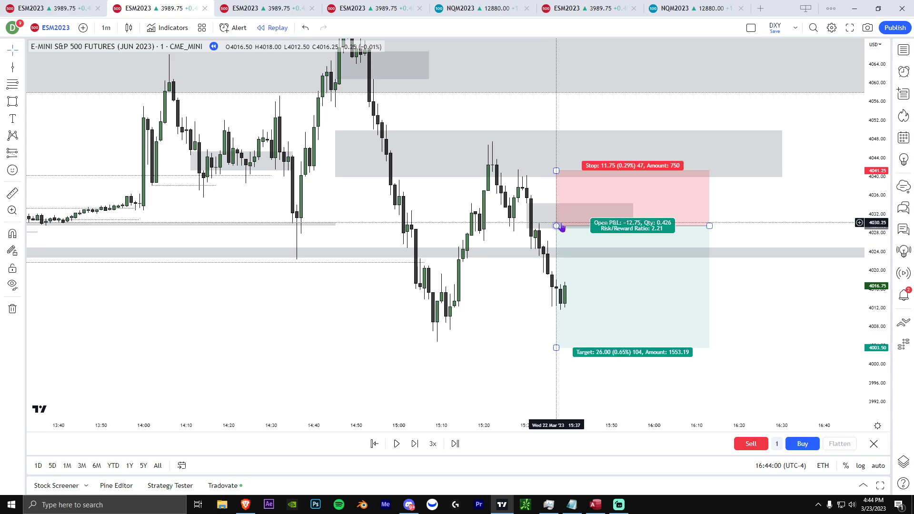
Step: Mark a zone on ESM2023 from 4017.50 to 4022.00, between 15:13 and 15:50
{"action": "scroll", "coordinate": [515, 273], "scroll_direction": "up", "scroll_amount": 1}
{"action": "left_click_drag", "start_coordinate": [523, 302], "coordinate": [519, 252]}
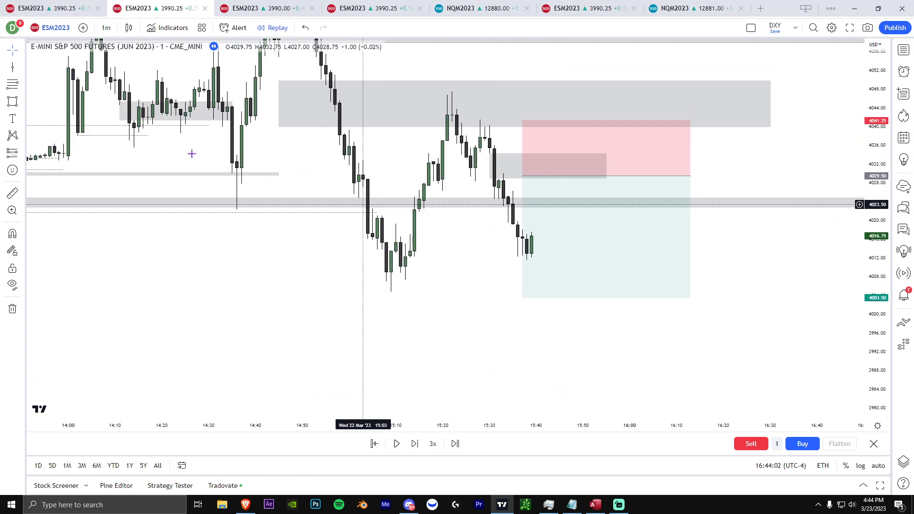
{"action": "left_click", "coordinate": [13, 101]}
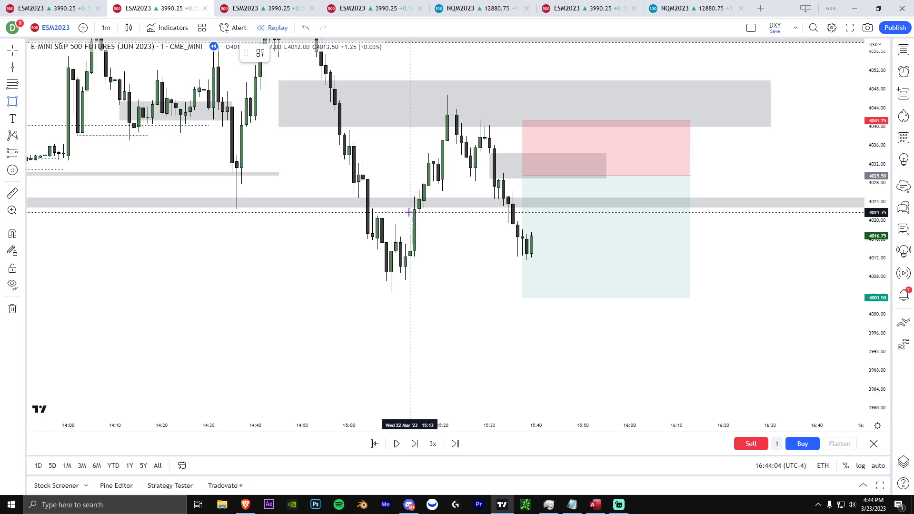
{"action": "left_click_drag", "start_coordinate": [410, 211], "coordinate": [579, 241]}
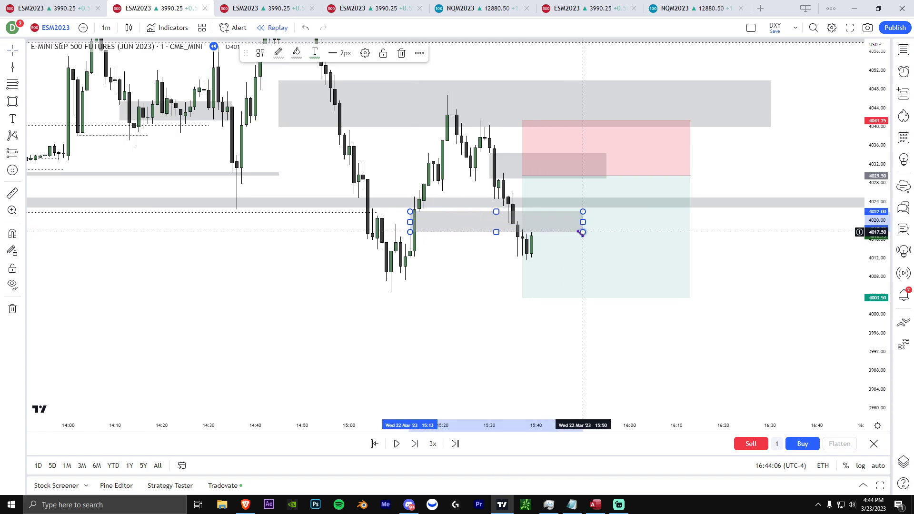
{"action": "left_click", "coordinate": [485, 264]}
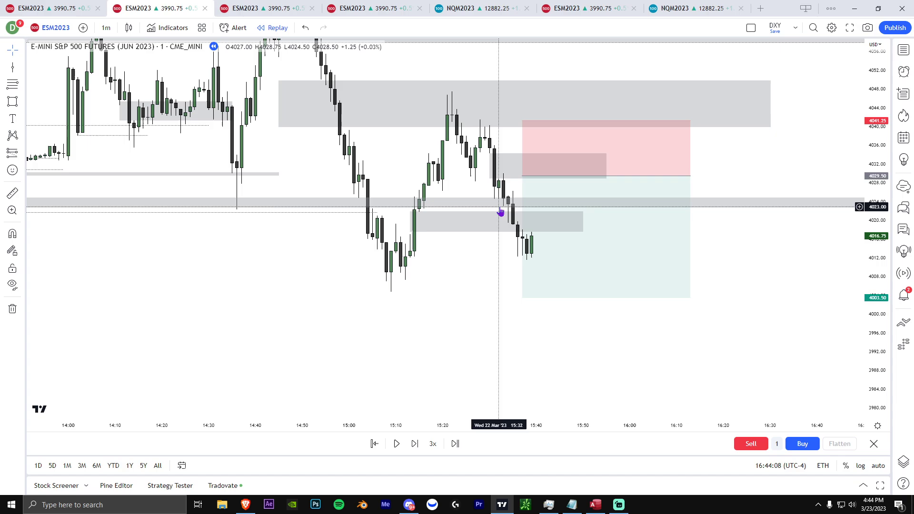
Step: Delete the full-width zone at about 4023 to 4025 and mark one from about 4017 to 4022, between 15:13 and about 15:47
{"action": "left_click", "coordinate": [486, 207]}
{"action": "key", "text": "Delete"}
{"action": "left_click", "coordinate": [13, 101]}
{"action": "left_click_drag", "start_coordinate": [410, 212], "coordinate": [569, 233]}
{"action": "left_click", "coordinate": [490, 267]}
Step: Play the ESM2023 one-minute replay on past the short position's target to about 15:54
{"action": "mouse_move", "coordinate": [527, 248]}
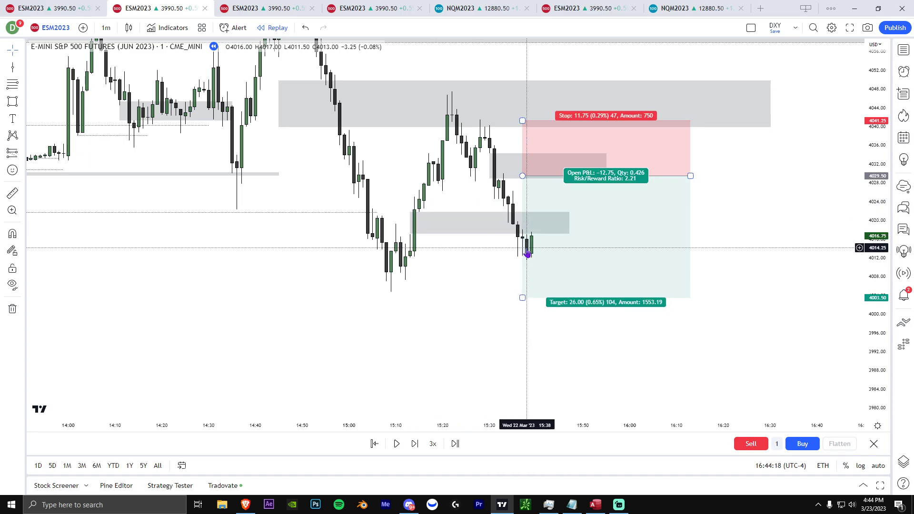
{"action": "left_click", "coordinate": [397, 443]}
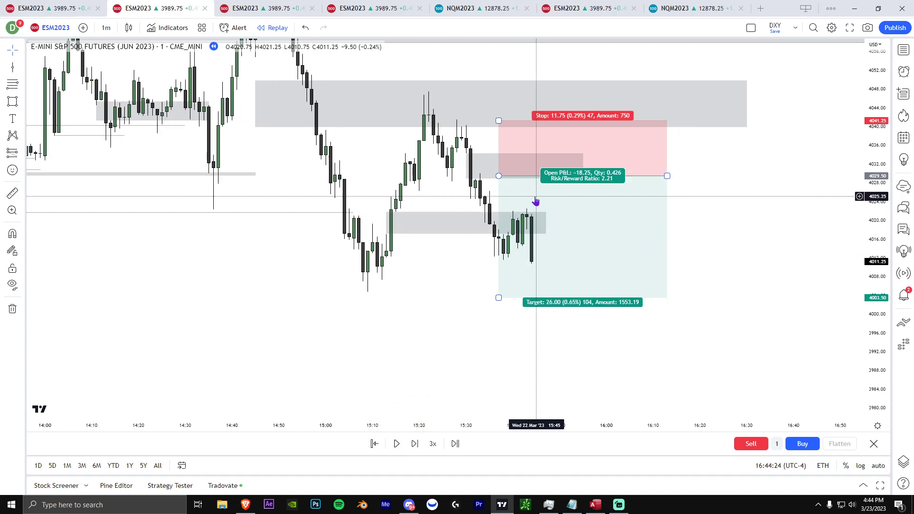
{"action": "left_click", "coordinate": [400, 444]}
{"action": "mouse_move", "coordinate": [513, 283]}
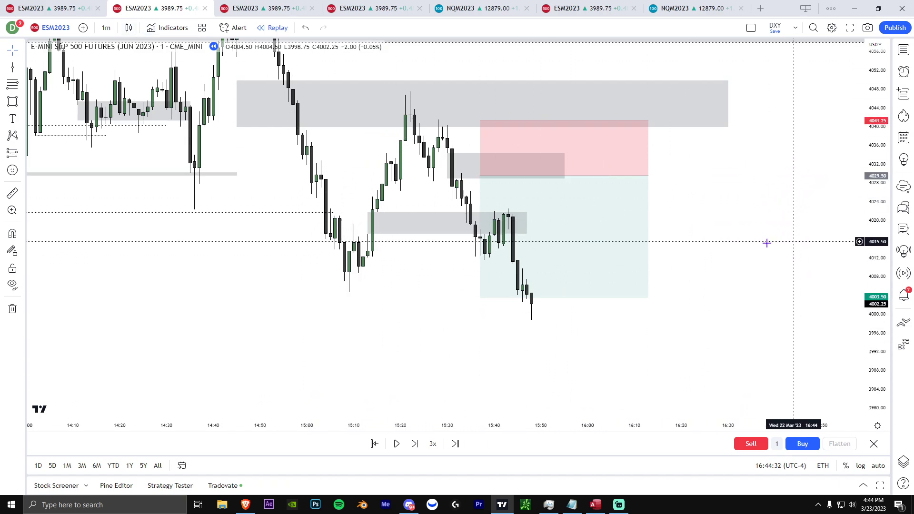
{"action": "left_click_drag", "start_coordinate": [879, 234], "coordinate": [878, 269]}
{"action": "left_click_drag", "start_coordinate": [714, 257], "coordinate": [741, 311]}
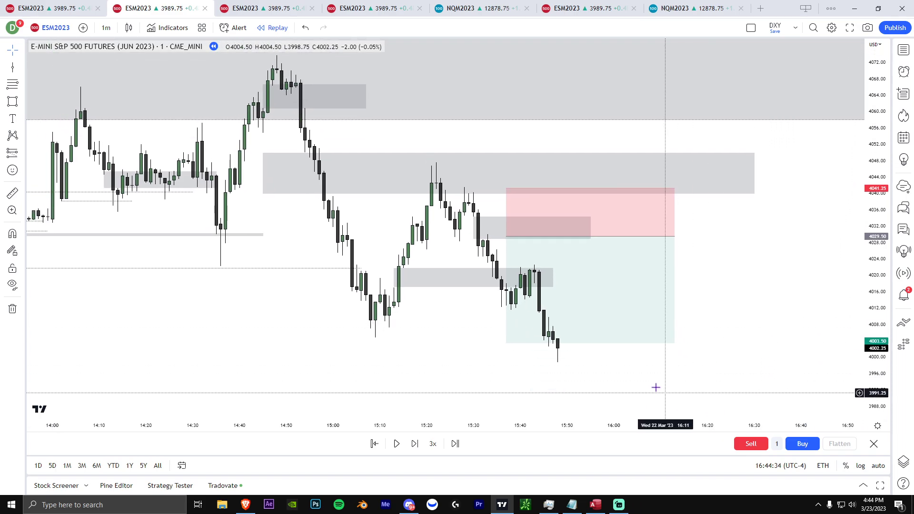
{"action": "left_click", "coordinate": [396, 444]}
{"action": "scroll", "coordinate": [606, 371], "scroll_direction": "down", "scroll_amount": 3}
{"action": "left_click_drag", "start_coordinate": [743, 381], "coordinate": [669, 298]}
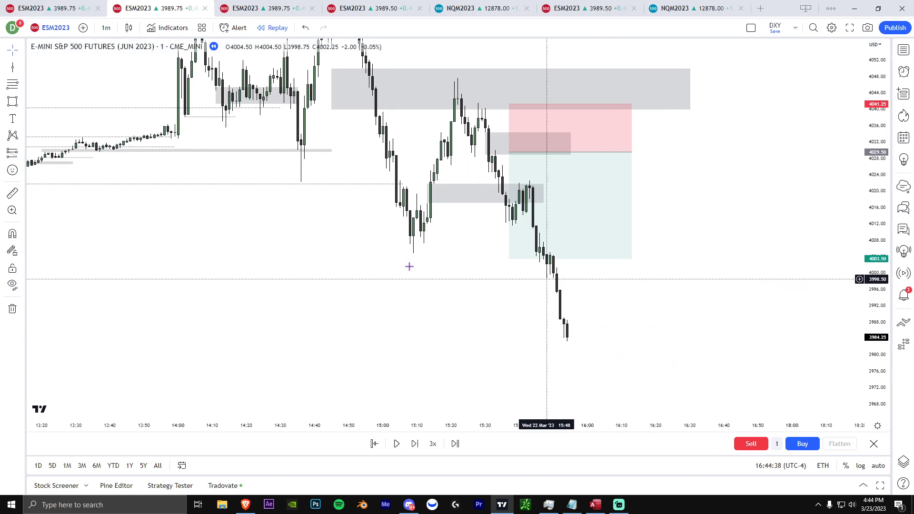
Step: Draw a horizontal line at about 4005.00 from the swing low shortly before 15:10 to about 15:51
{"action": "left_click", "coordinate": [22, 67]}
{"action": "left_click", "coordinate": [61, 68]}
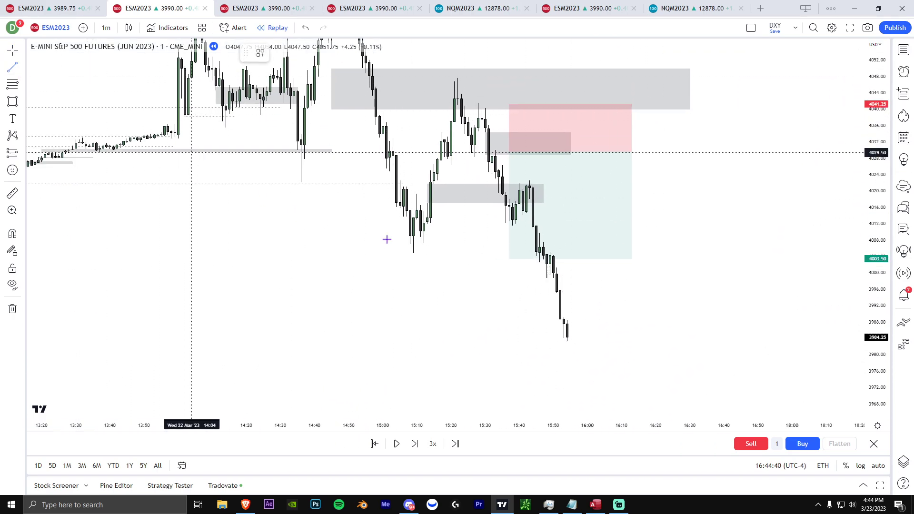
{"action": "left_click", "coordinate": [413, 251]}
{"action": "left_click", "coordinate": [549, 267], "text": "shift"}
{"action": "left_click", "coordinate": [433, 265]}
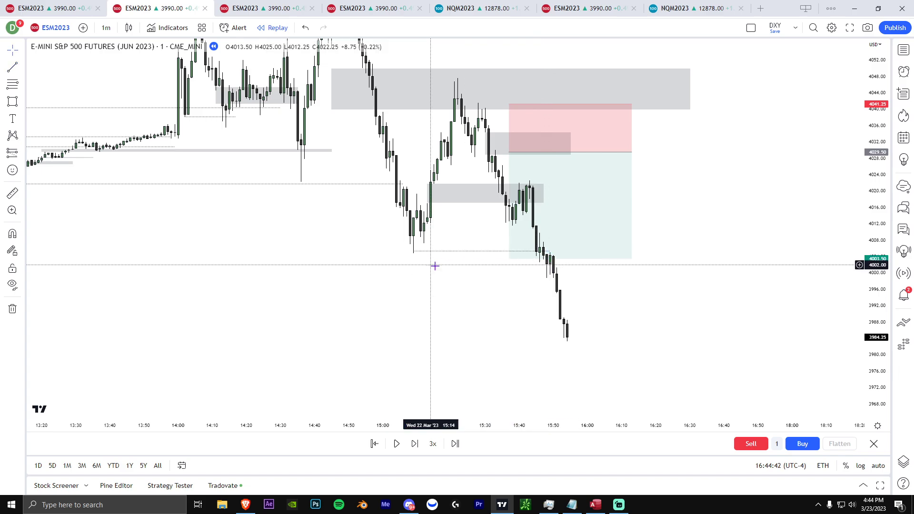
{"action": "mouse_move", "coordinate": [442, 251]}
{"action": "left_mouse_down"}
{"action": "mouse_move", "coordinate": [431, 258]}
{"action": "mouse_move", "coordinate": [441, 257]}
{"action": "left_mouse_up"}
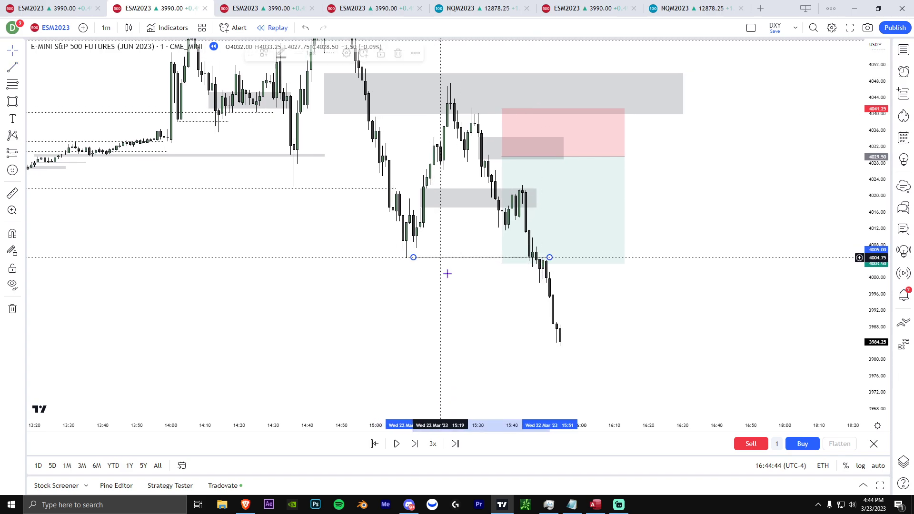
{"action": "left_click", "coordinate": [455, 278]}
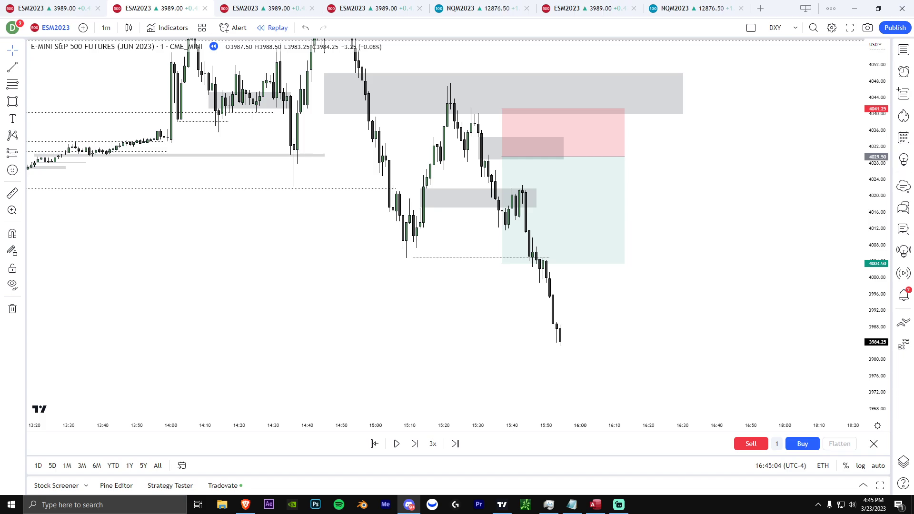
Step: Switch to Discord, maximize its window and view the 3:33 PM short-alert chart in the index-commentary channel
{"action": "left_click_drag", "start_coordinate": [99, 44], "coordinate": [650, 72]}
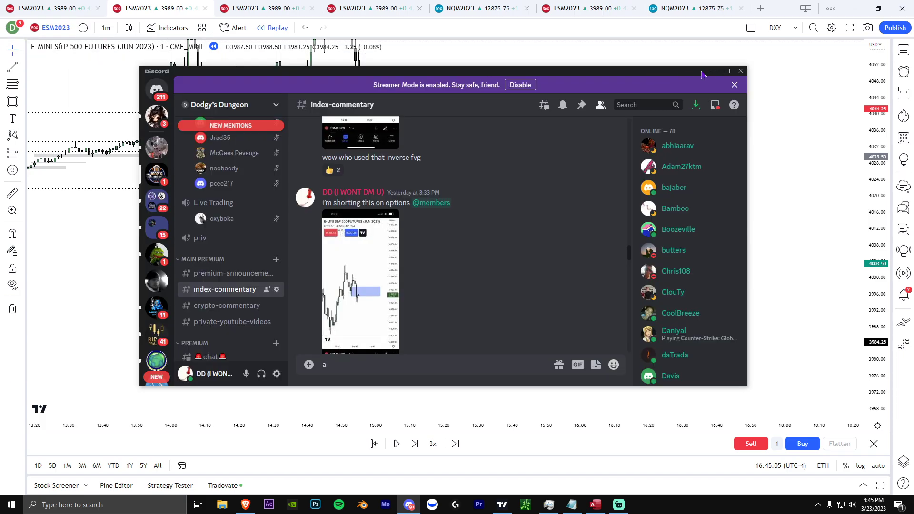
{"action": "left_click", "coordinate": [727, 72]}
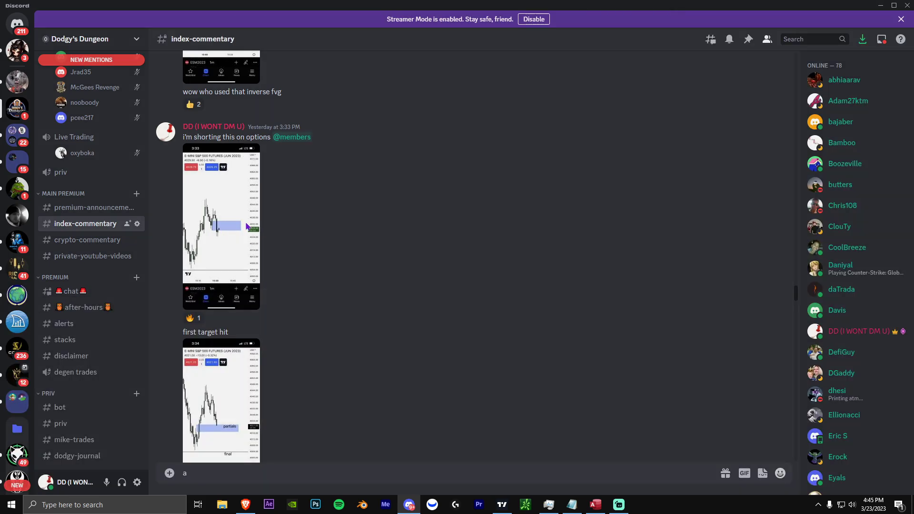
{"action": "left_click", "coordinate": [237, 227]}
{"action": "left_click", "coordinate": [601, 264]}
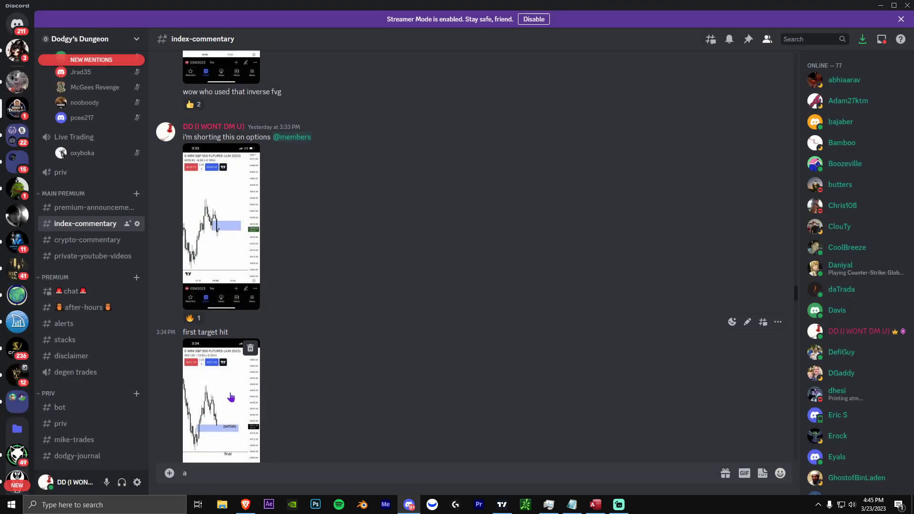
{"action": "left_click", "coordinate": [256, 246]}
{"action": "left_click", "coordinate": [613, 292]}
Step: Compare the short-alert chart with the "first target hit" chart that marks the partials and final targets
{"action": "scroll", "coordinate": [252, 305], "scroll_direction": "down", "scroll_amount": 5}
{"action": "left_click", "coordinate": [251, 110]}
{"action": "left_click", "coordinate": [608, 313]}
{"action": "scroll", "coordinate": [476, 300], "scroll_direction": "up", "scroll_amount": 2}
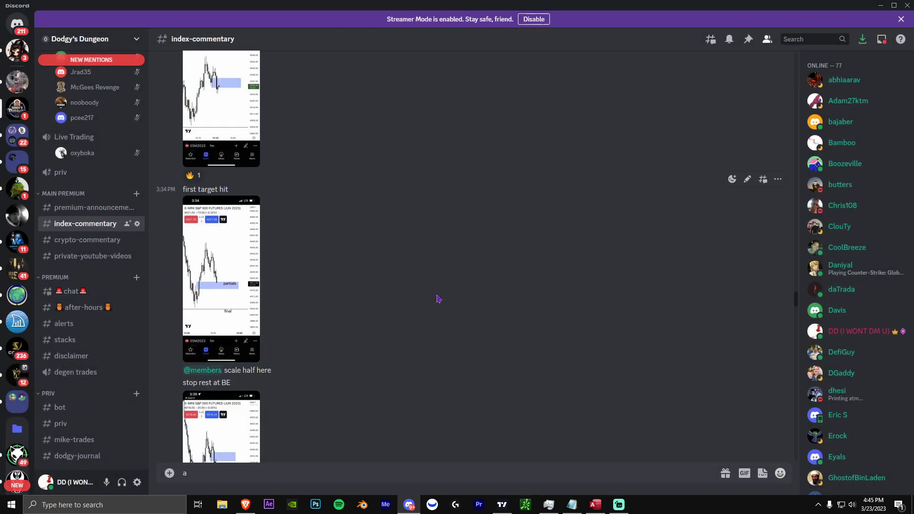
{"action": "left_click", "coordinate": [234, 165]}
{"action": "left_click", "coordinate": [343, 322]}
{"action": "left_click", "coordinate": [222, 276]}
{"action": "left_click", "coordinate": [639, 336]}
{"action": "left_click", "coordinate": [209, 266]}
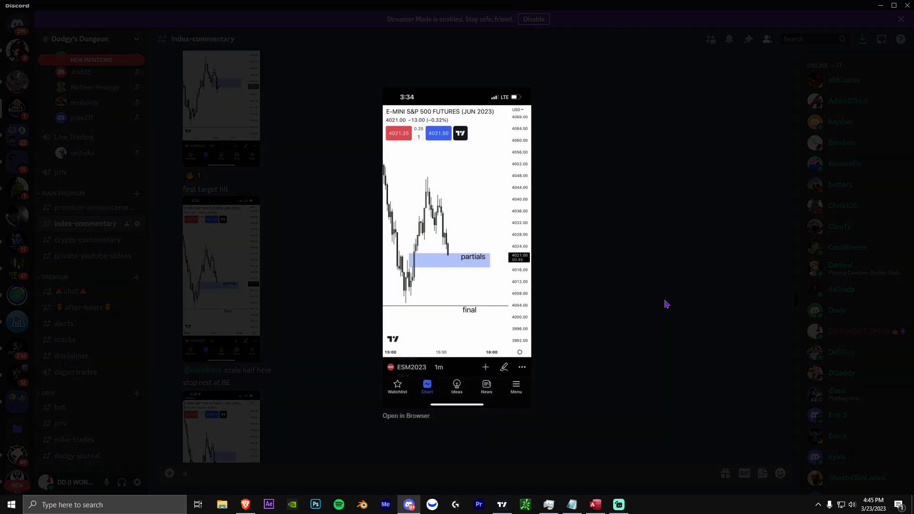
{"action": "left_click", "coordinate": [665, 305]}
Step: View the 3:39 scale-out chart and the 3:45 final-target chart, including the reactions to the exit message
{"action": "scroll", "coordinate": [262, 320], "scroll_direction": "down", "scroll_amount": 2}
{"action": "left_click", "coordinate": [254, 248]}
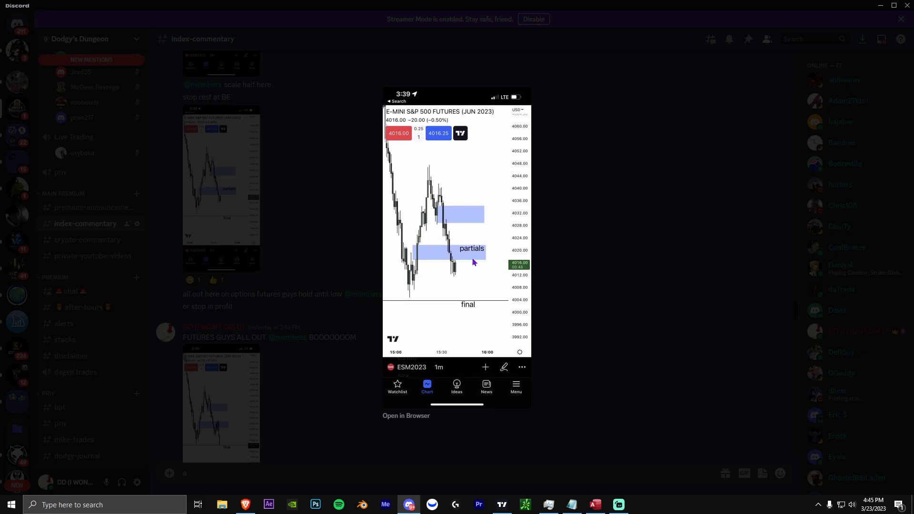
{"action": "left_click", "coordinate": [552, 291]}
{"action": "scroll", "coordinate": [280, 318], "scroll_direction": "down", "scroll_amount": 2}
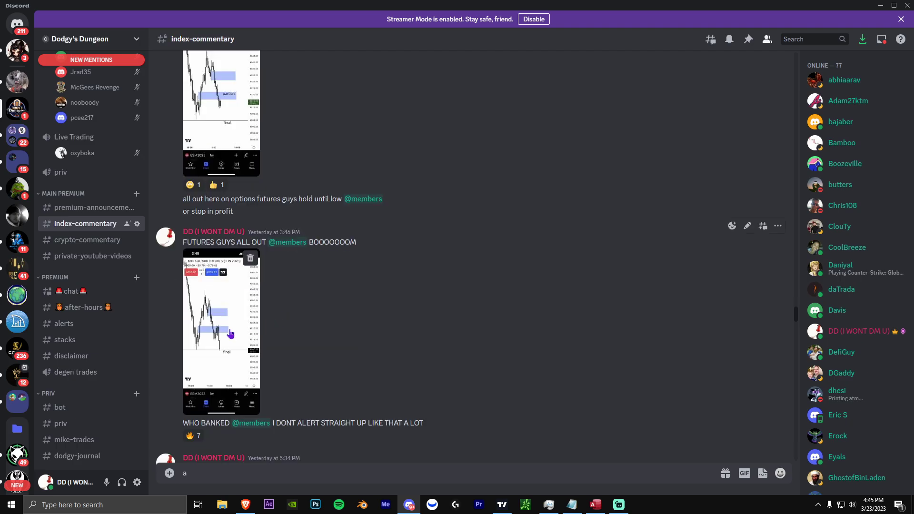
{"action": "left_click", "coordinate": [229, 324]}
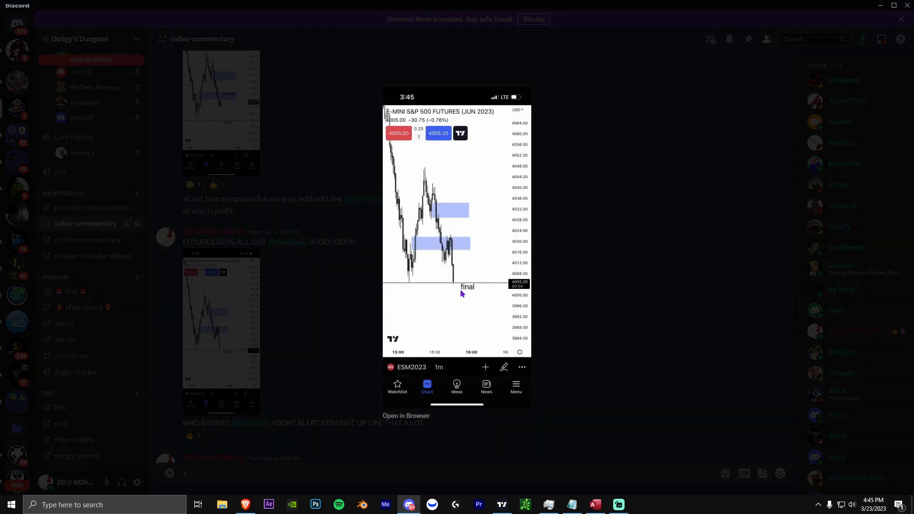
{"action": "left_click", "coordinate": [563, 306]}
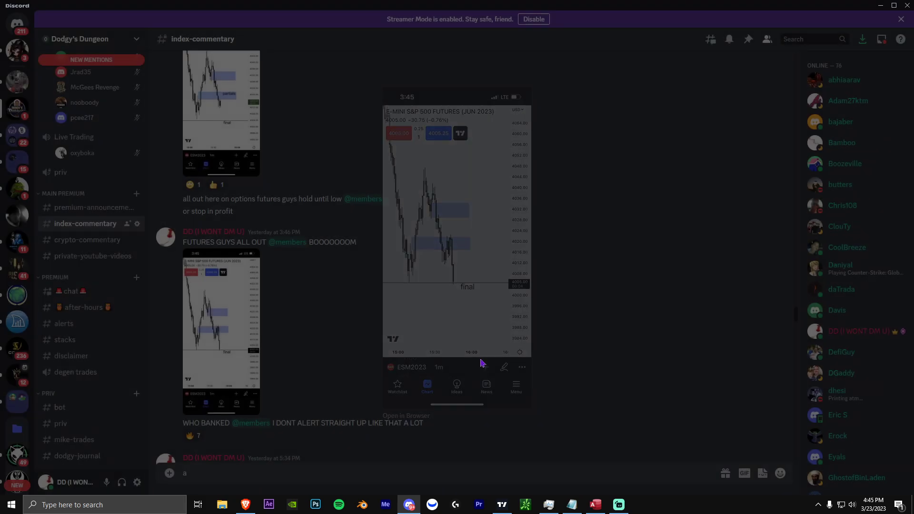
{"action": "scroll", "coordinate": [332, 356], "scroll_direction": "down", "scroll_amount": 2}
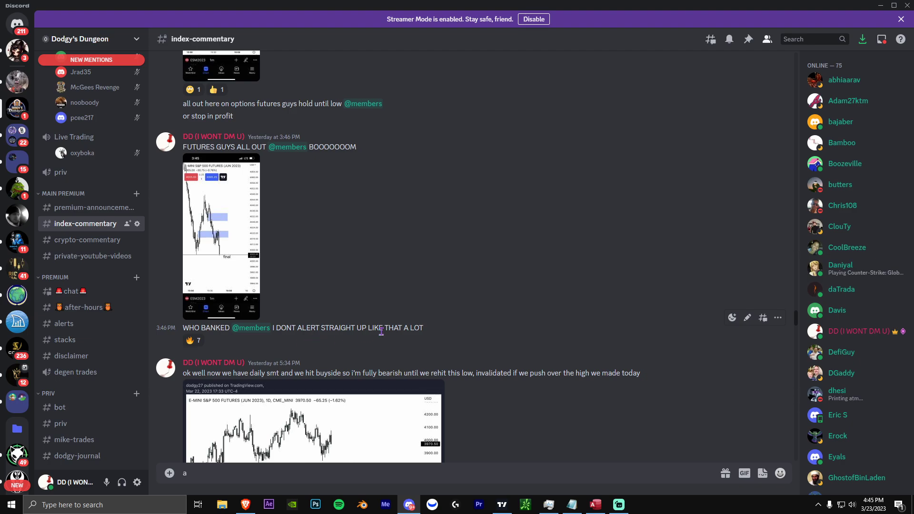
{"action": "mouse_move", "coordinate": [197, 346]}
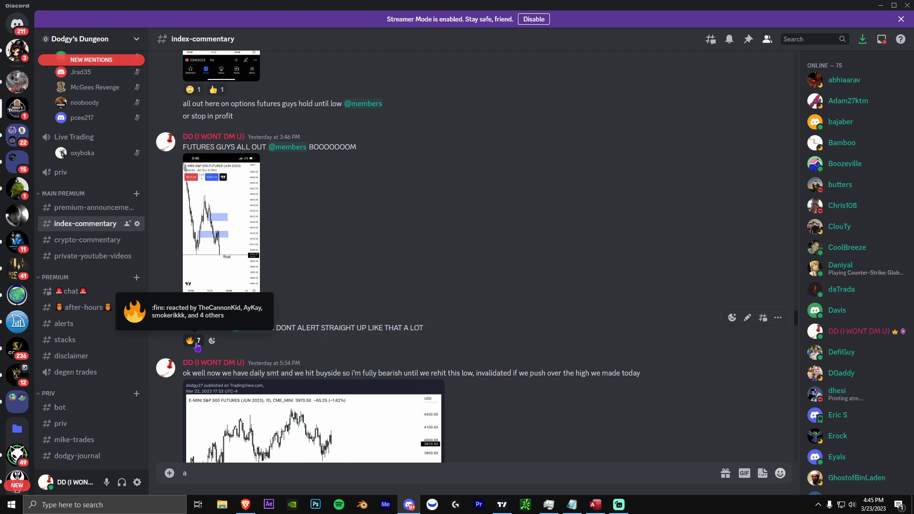
{"action": "left_click", "coordinate": [222, 229]}
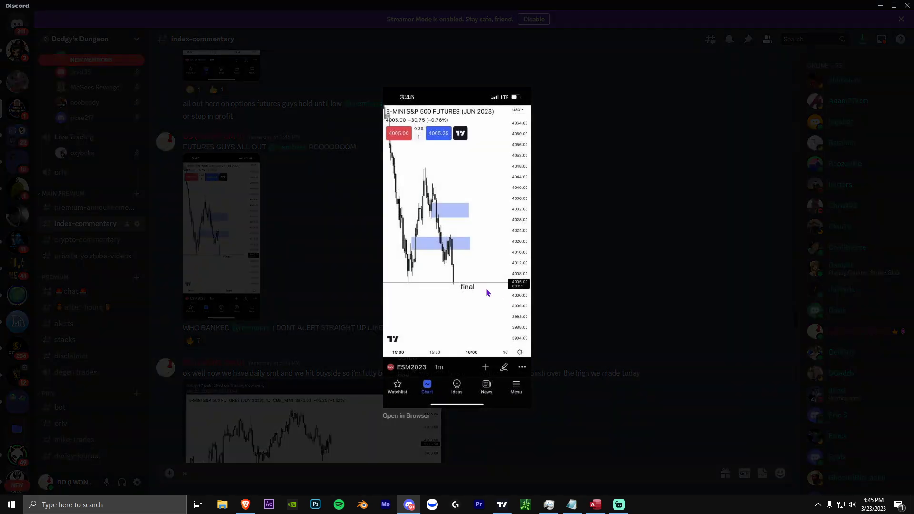
{"action": "key", "text": "Escape"}
Step: Find the 12:40 PM small-short message of March 23, 2023 in index-commentary and view its "first TP filled" chart
{"action": "scroll", "coordinate": [419, 358], "scroll_direction": "down", "scroll_amount": 10}
{"action": "scroll", "coordinate": [407, 370], "scroll_direction": "up", "scroll_amount": 3}
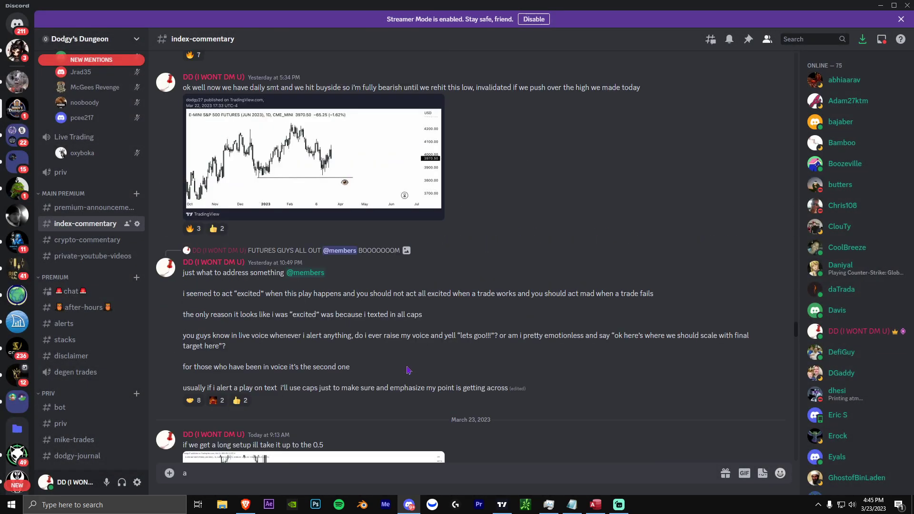
{"action": "scroll", "coordinate": [408, 366], "scroll_direction": "down", "scroll_amount": 15}
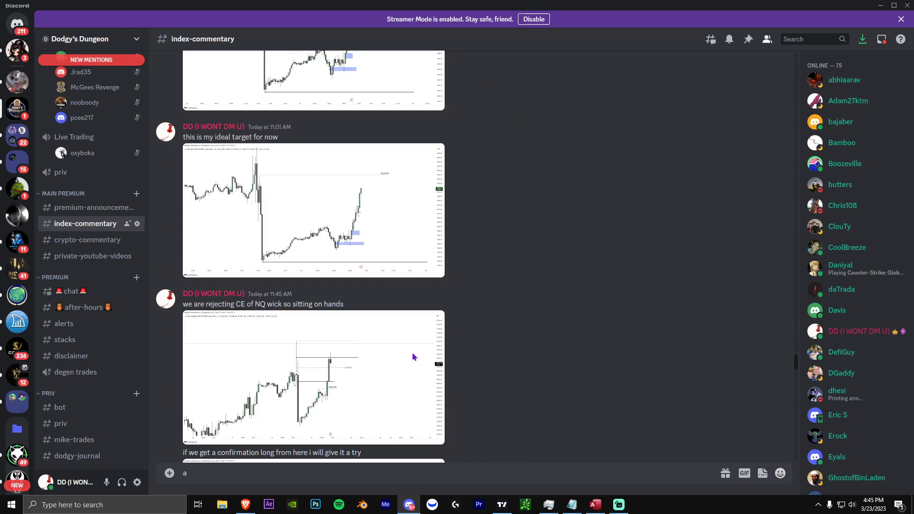
{"action": "scroll", "coordinate": [570, 241], "scroll_direction": "down", "scroll_amount": 20}
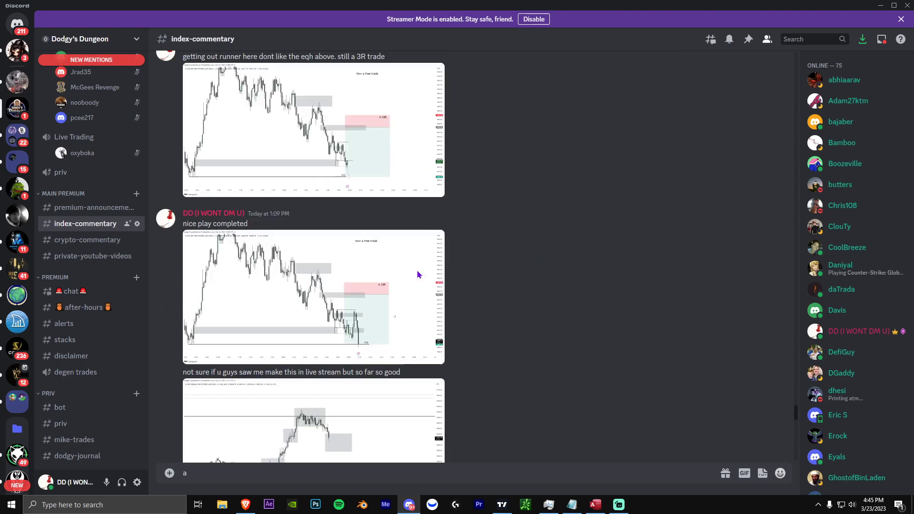
{"action": "scroll", "coordinate": [416, 265], "scroll_direction": "up", "scroll_amount": 12}
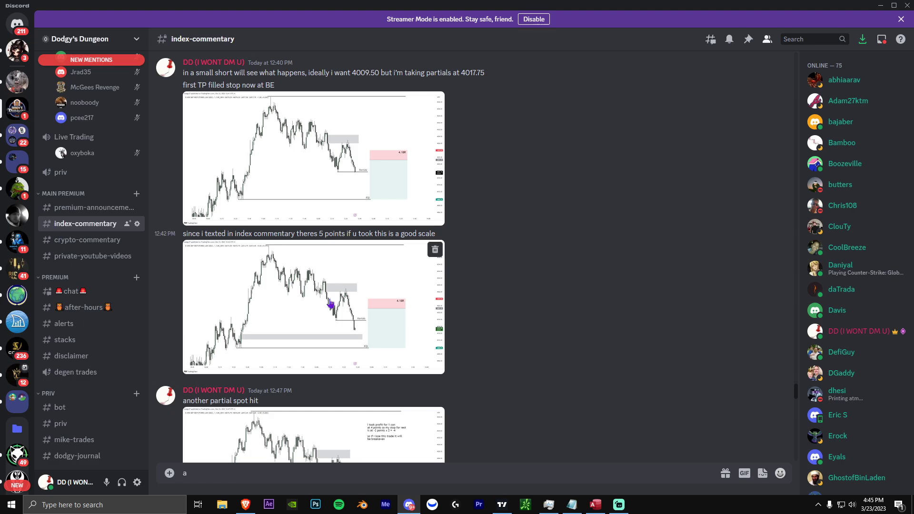
{"action": "scroll", "coordinate": [338, 299], "scroll_direction": "up", "scroll_amount": 2}
{"action": "scroll", "coordinate": [338, 290], "scroll_direction": "down", "scroll_amount": 3}
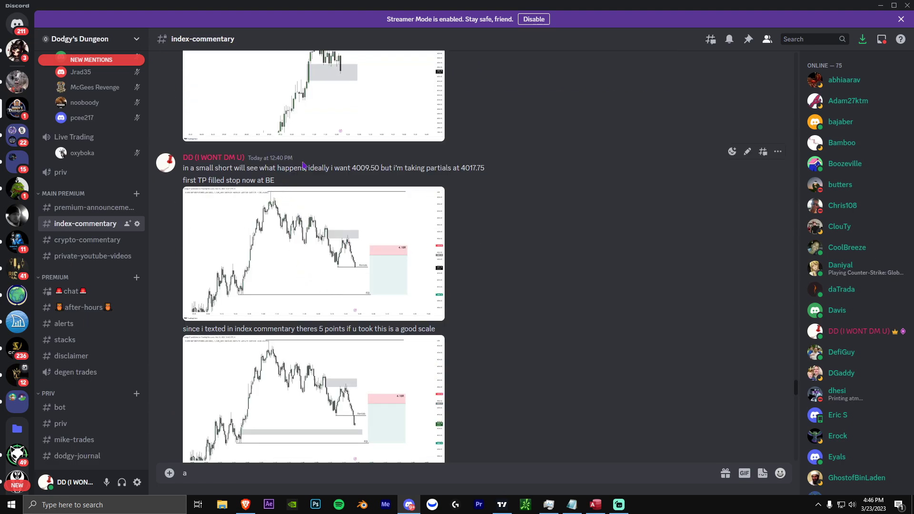
{"action": "left_click", "coordinate": [343, 255]}
{"action": "left_click", "coordinate": [805, 335]}
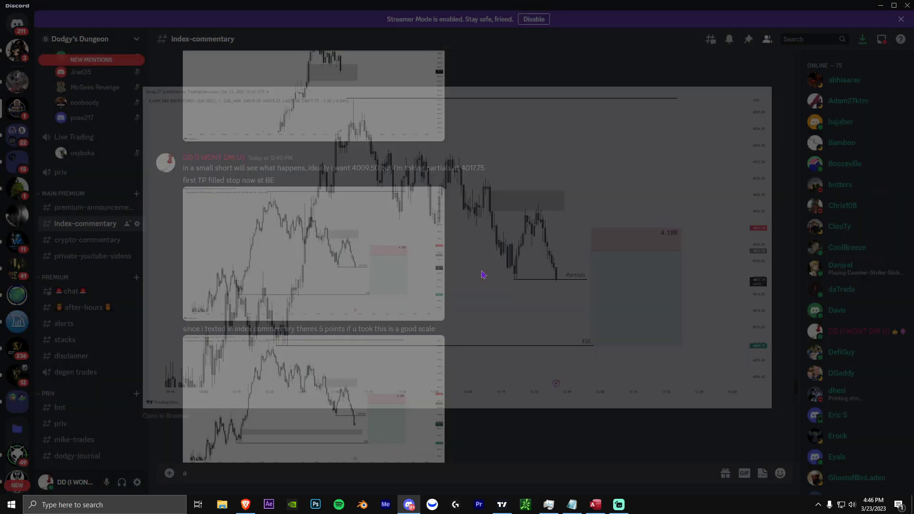
Step: View the follow-up charts from the 12:47 PM partial through the completed 1:09 PM play and the E-mini Nasdaq-100 chart below it
{"action": "scroll", "coordinate": [412, 296], "scroll_direction": "down", "scroll_amount": 1}
{"action": "scroll", "coordinate": [412, 294], "scroll_direction": "down", "scroll_amount": 10}
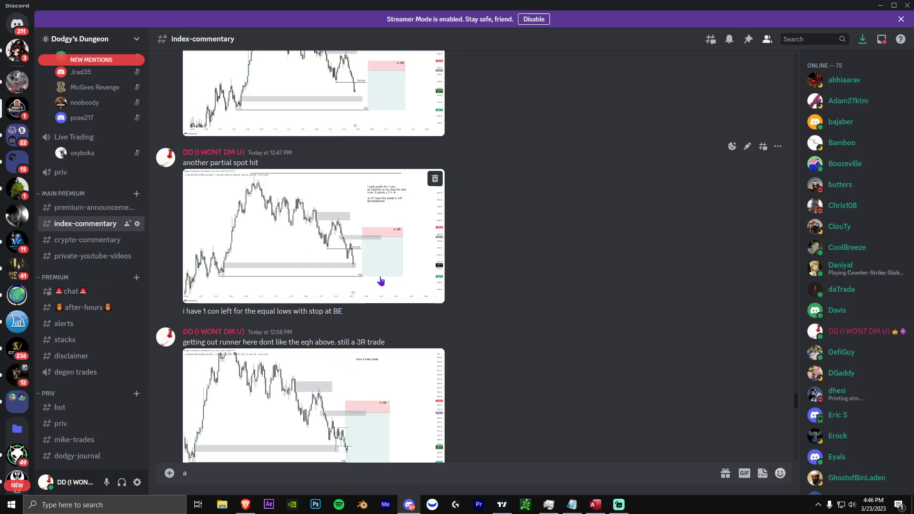
{"action": "left_click", "coordinate": [384, 273]}
{"action": "key", "text": "Escape"}
{"action": "scroll", "coordinate": [391, 314], "scroll_direction": "down", "scroll_amount": 3}
{"action": "left_click", "coordinate": [391, 314]}
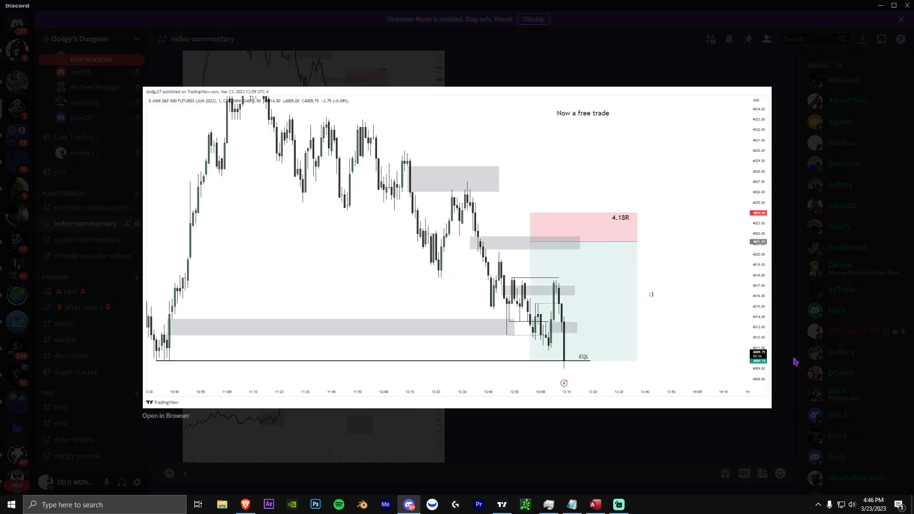
{"action": "key", "text": "Escape"}
{"action": "scroll", "coordinate": [410, 371], "scroll_direction": "down", "scroll_amount": 4}
{"action": "left_click", "coordinate": [367, 247]}
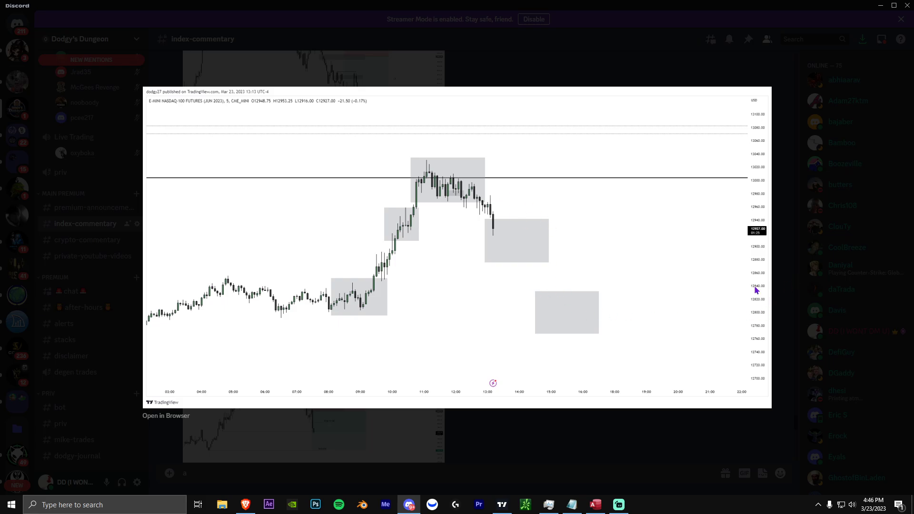
Step: View the 2:26 PM "crystal ball complete" chart in index-commentary, and switch back to the TradingView replay chart
{"action": "left_click", "coordinate": [774, 288]}
{"action": "scroll", "coordinate": [476, 333], "scroll_direction": "up", "scroll_amount": 5}
{"action": "scroll", "coordinate": [467, 341], "scroll_direction": "down", "scroll_amount": 7}
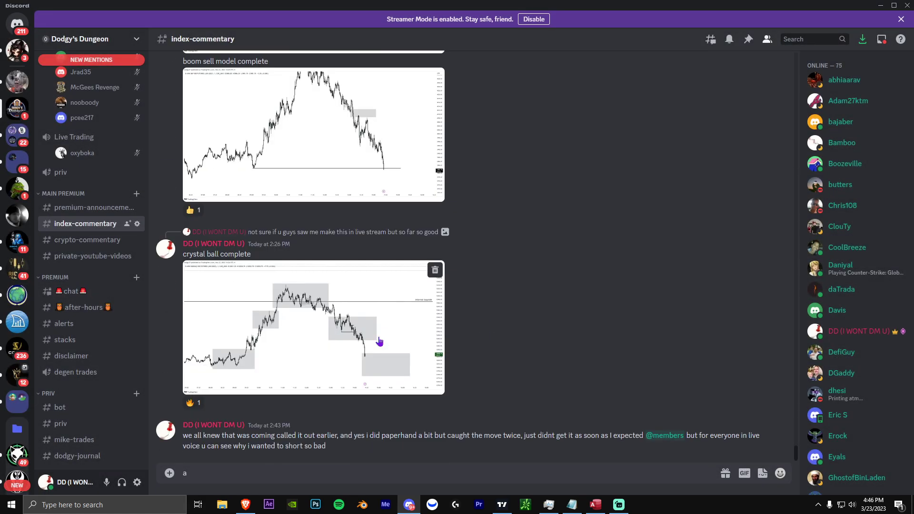
{"action": "left_click", "coordinate": [380, 343]}
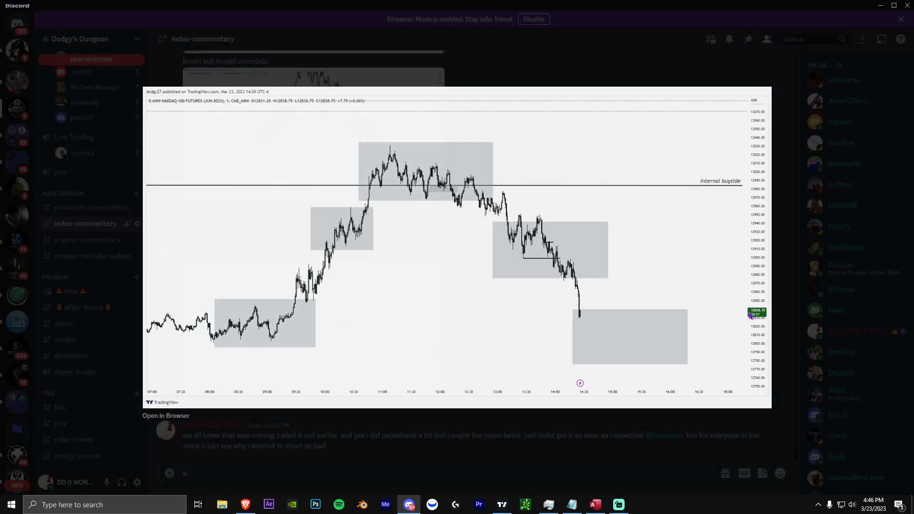
{"action": "key", "text": "Escape"}
{"action": "left_click", "coordinate": [880, 7]}
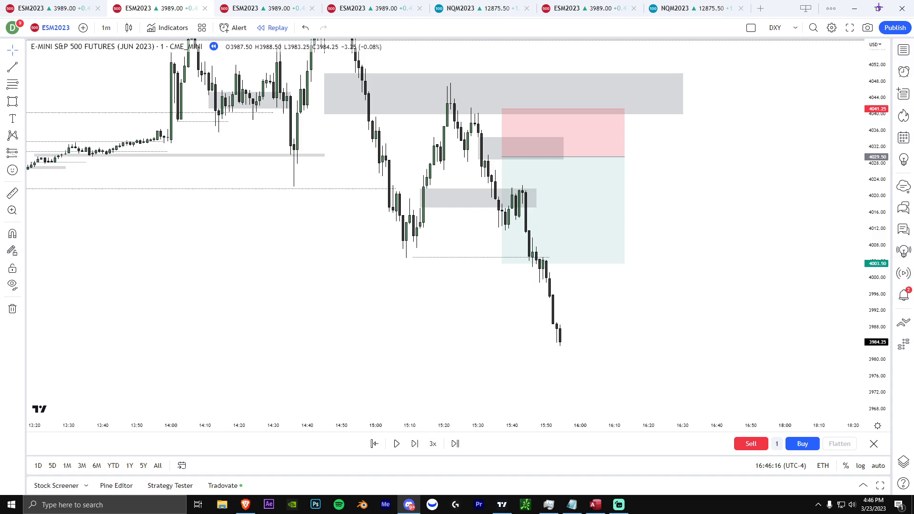
Step: Switch the ESM2023 replay chart to the 15-minute timeframe and examine the sell-off below the large grey zone
{"action": "scroll", "coordinate": [511, 205], "scroll_direction": "down", "scroll_amount": 5}
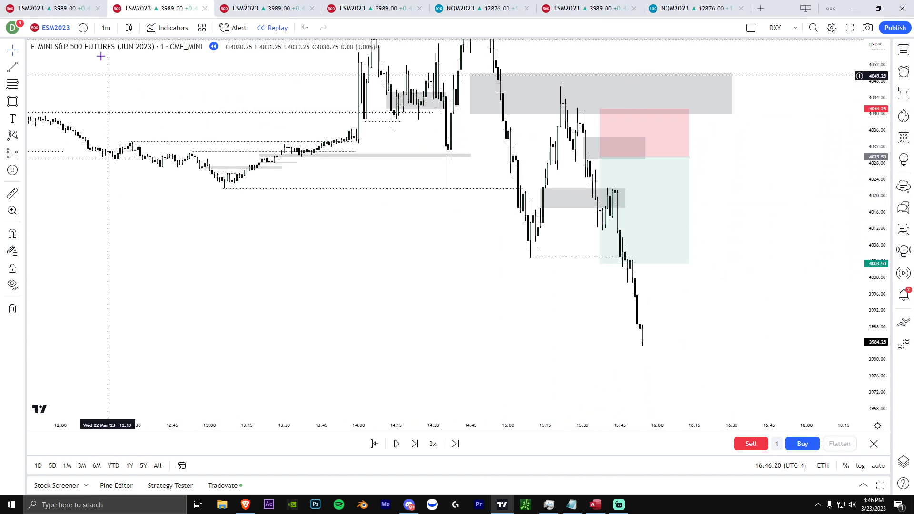
{"action": "left_click", "coordinate": [107, 29]}
{"action": "left_click", "coordinate": [240, 97]}
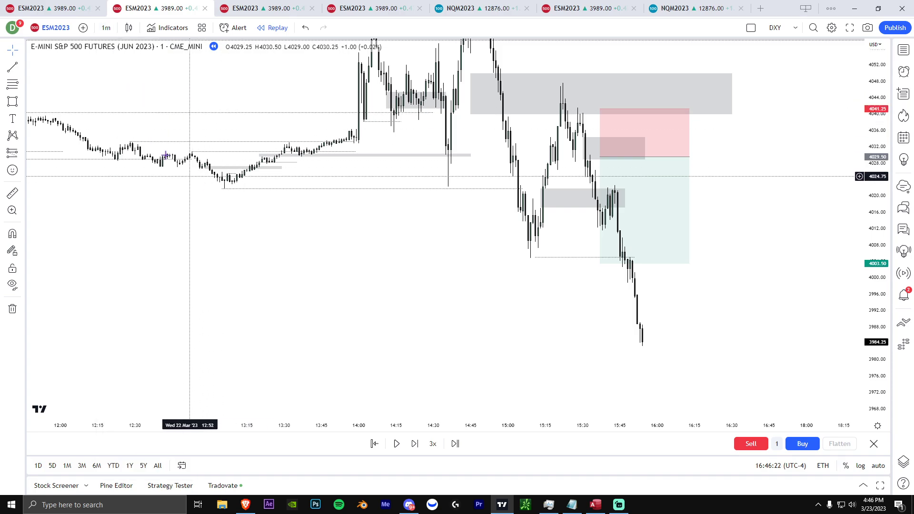
{"action": "left_click", "coordinate": [107, 28]}
{"action": "left_click", "coordinate": [125, 154]}
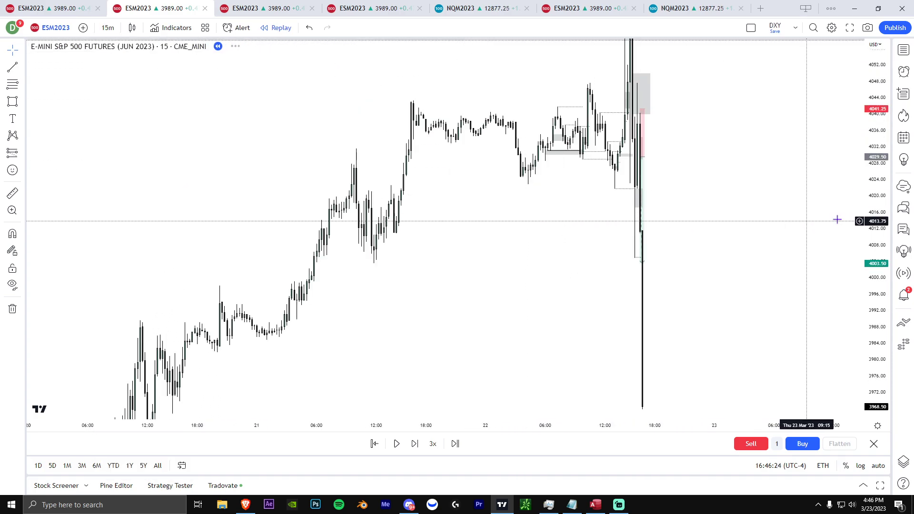
{"action": "left_click_drag", "start_coordinate": [884, 286], "coordinate": [884, 368]}
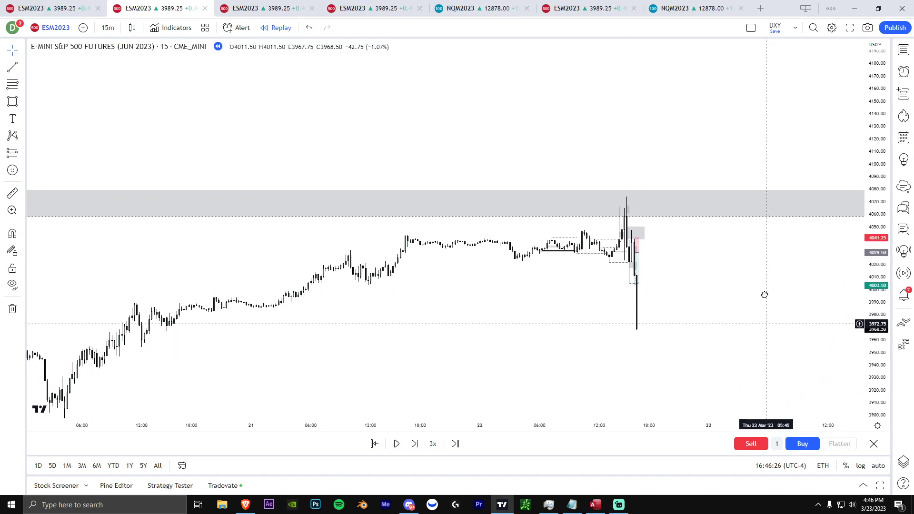
{"action": "left_click_drag", "start_coordinate": [765, 304], "coordinate": [744, 270]}
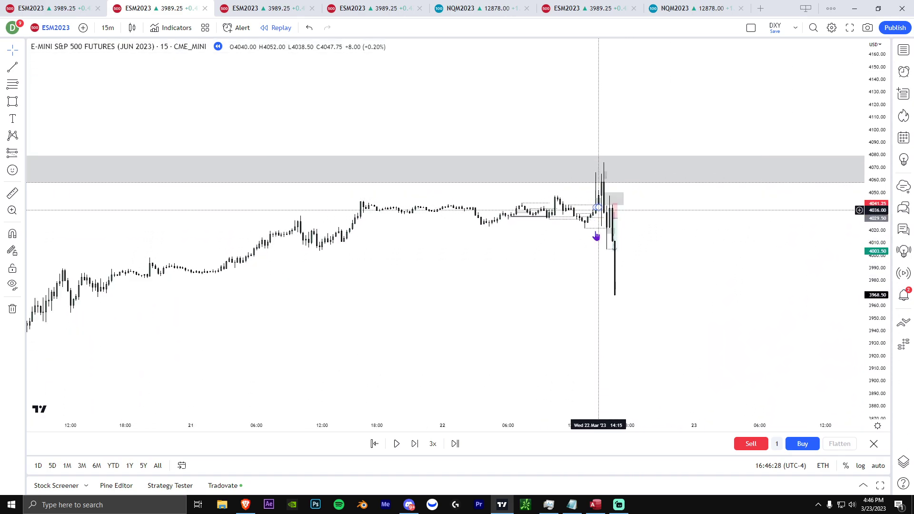
{"action": "scroll", "coordinate": [597, 233], "scroll_direction": "up", "scroll_amount": 1}
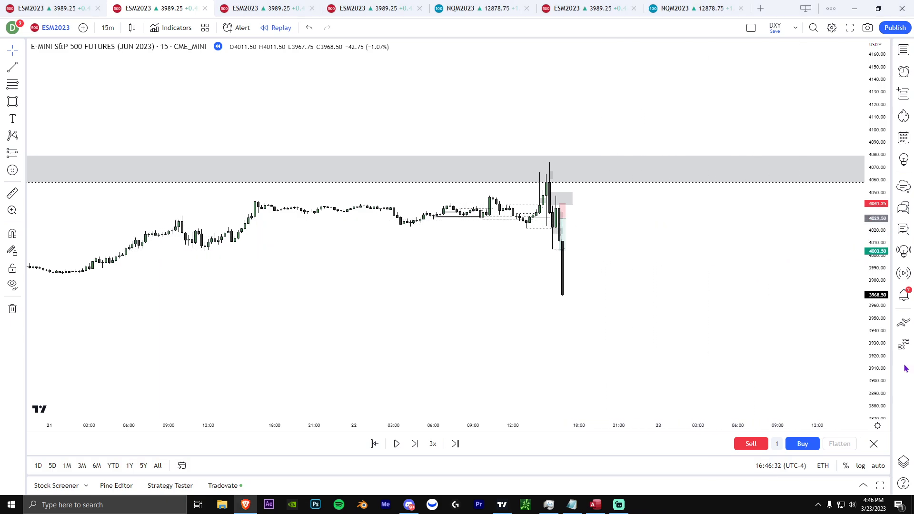
{"action": "scroll", "coordinate": [667, 309], "scroll_direction": "up", "scroll_amount": 1}
{"action": "left_click_drag", "start_coordinate": [868, 336], "coordinate": [869, 305]}
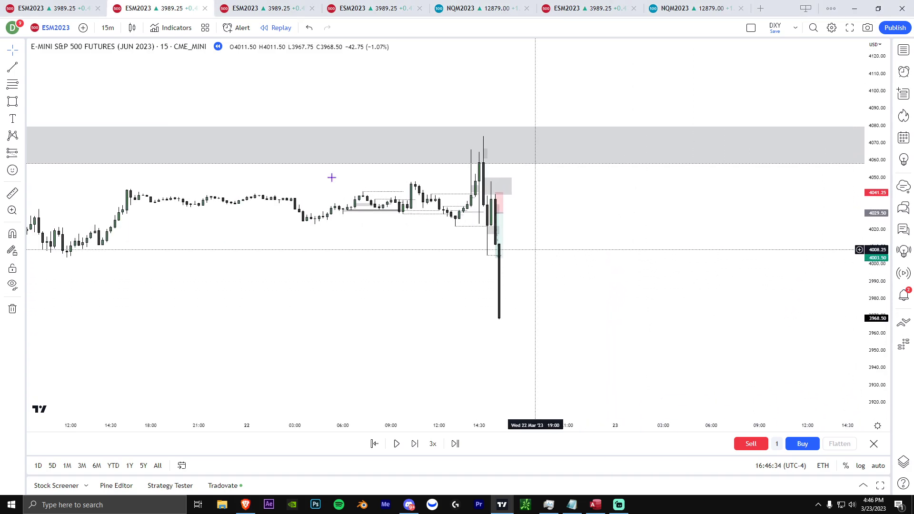
Step: Return the chart to the 1-minute timeframe, advance the replay past 16:00 on 22 March 2023 and pause it
{"action": "left_click", "coordinate": [109, 28]}
{"action": "left_click", "coordinate": [139, 77]}
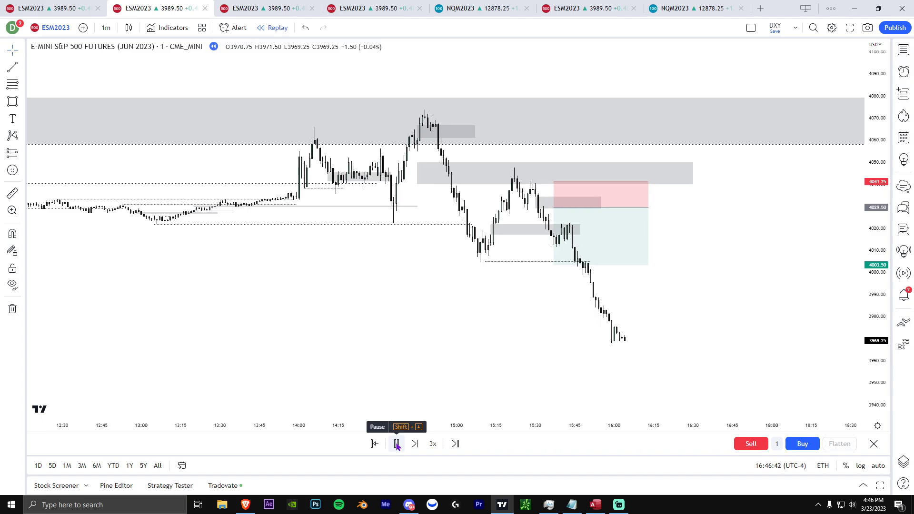
{"action": "left_click", "coordinate": [396, 443]}
Step: Examine the full 1-minute sell-off against the grey zones, the low near 15:10 and the short position's target
{"action": "scroll", "coordinate": [553, 294], "scroll_direction": "up", "scroll_amount": 2}
{"action": "left_click_drag", "start_coordinate": [592, 294], "coordinate": [668, 297]}
{"action": "left_click_drag", "start_coordinate": [871, 335], "coordinate": [870, 297]}
{"action": "left_click_drag", "start_coordinate": [839, 316], "coordinate": [837, 284]}
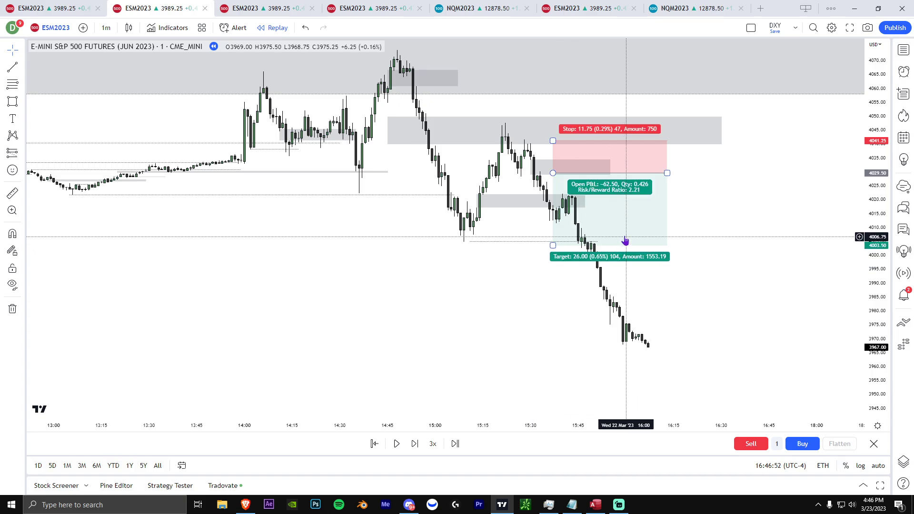
{"action": "left_click_drag", "start_coordinate": [880, 234], "coordinate": [874, 216]}
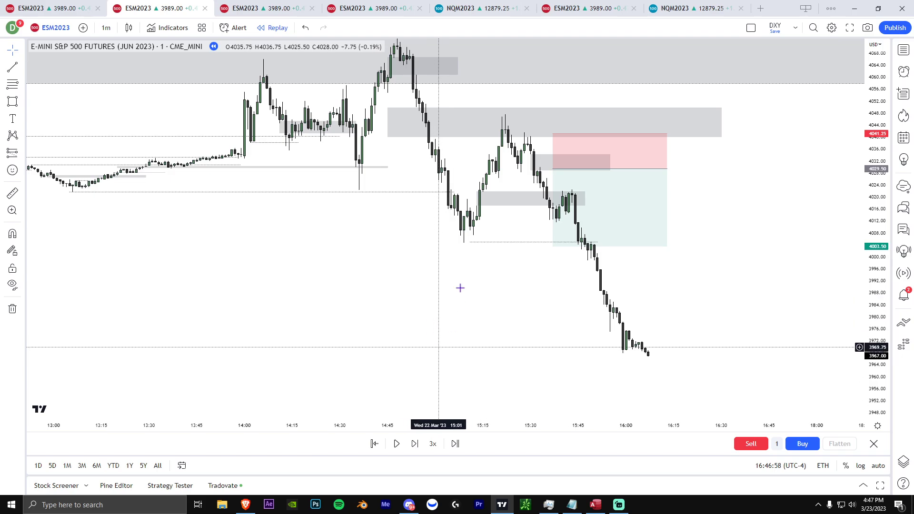
{"action": "scroll", "coordinate": [461, 201], "scroll_direction": "down", "scroll_amount": 3}
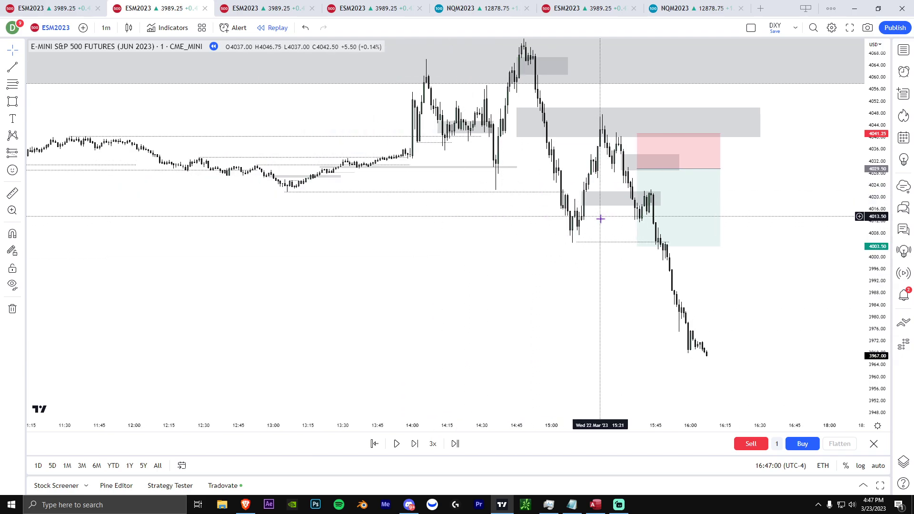
{"action": "left_click_drag", "start_coordinate": [825, 261], "coordinate": [815, 312]}
{"action": "scroll", "coordinate": [602, 267], "scroll_direction": "up", "scroll_amount": 1}
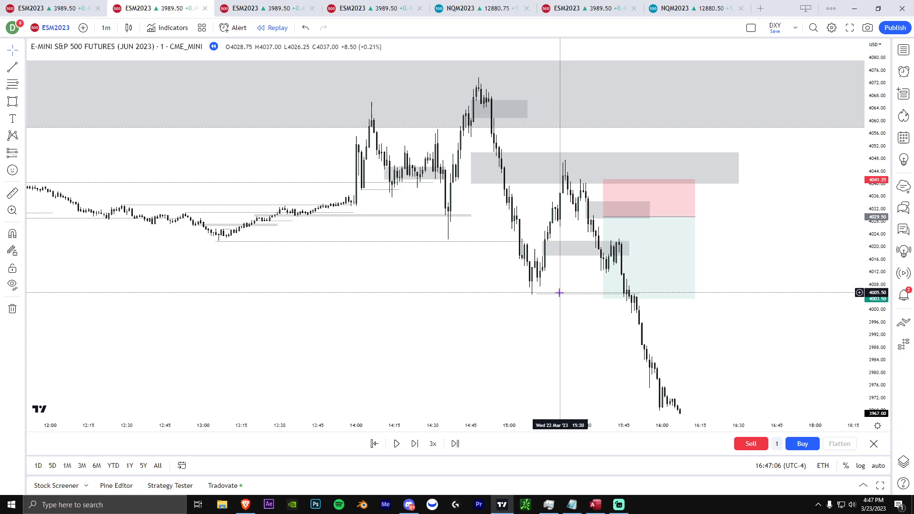
{"action": "left_click_drag", "start_coordinate": [563, 300], "coordinate": [560, 298]}
{"action": "left_click", "coordinate": [553, 318]}
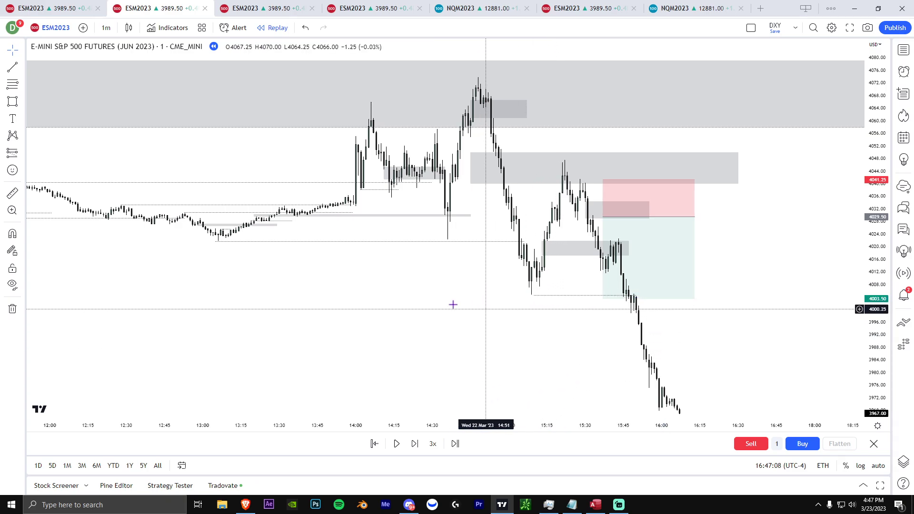